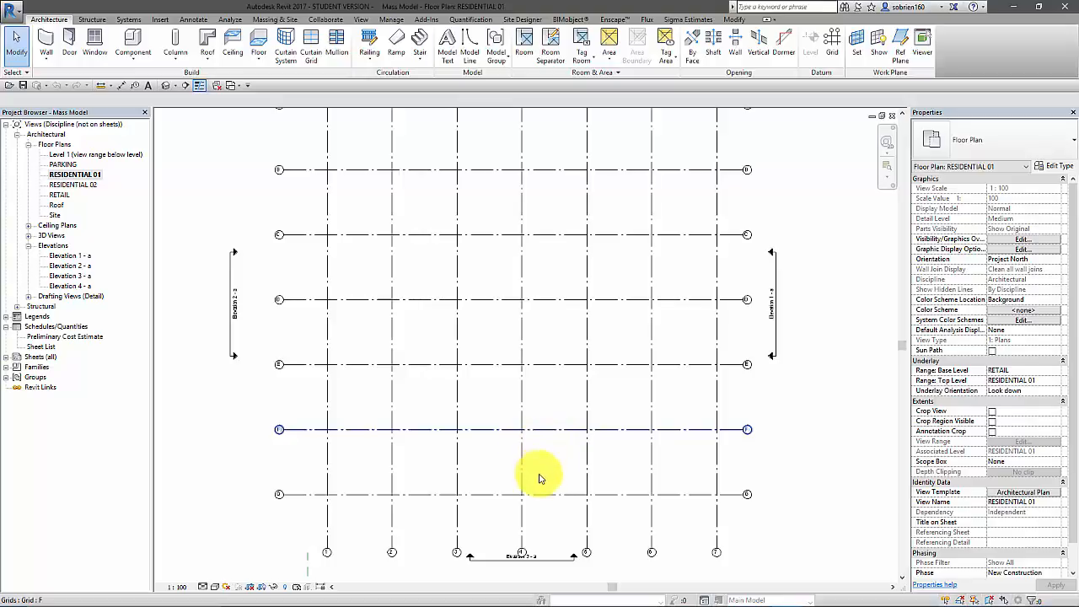
scroll(539, 479, down, 3)
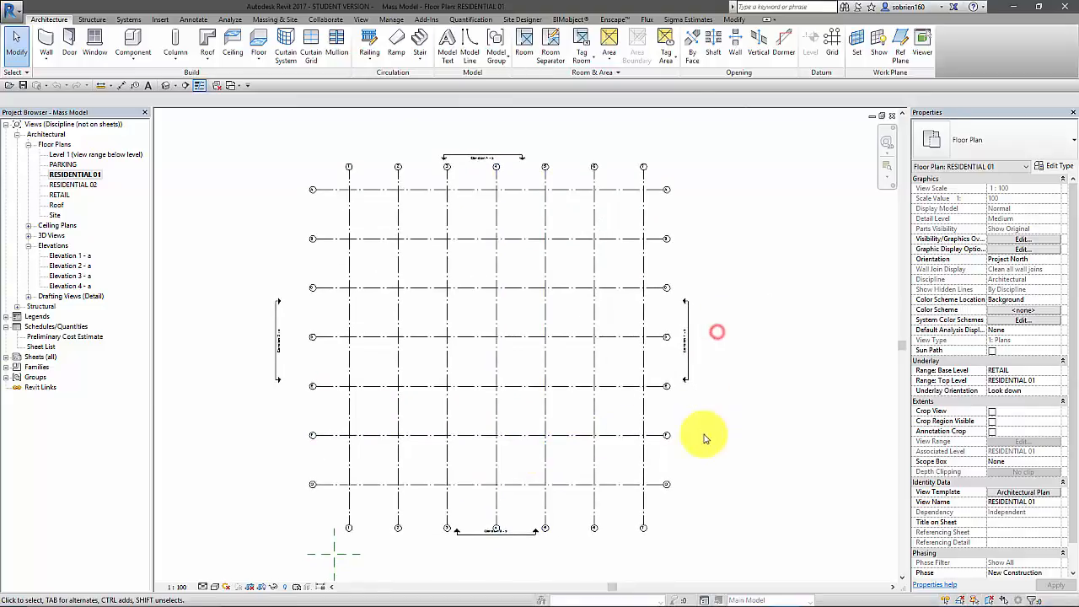
scroll(701, 434, up, 1)
scroll(717, 429, down, 1)
scroll(215, 337, up, 1)
middle_drag(245, 368, 229, 388)
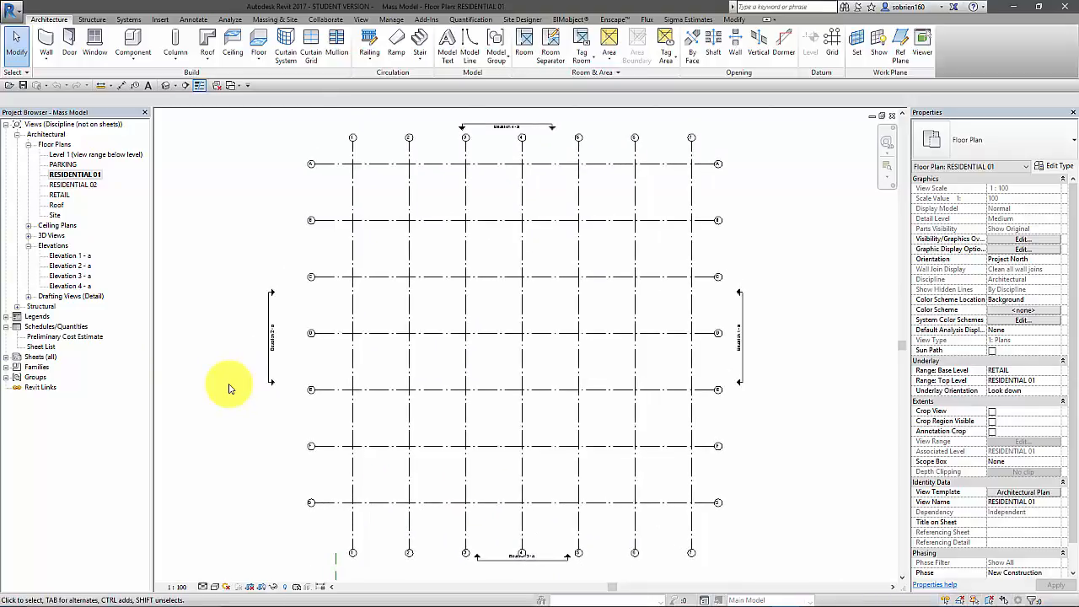
Draw a closed rectangle of Generic - 150mm (Interior) walls along grids 1, D, 3 and G
click(45, 39)
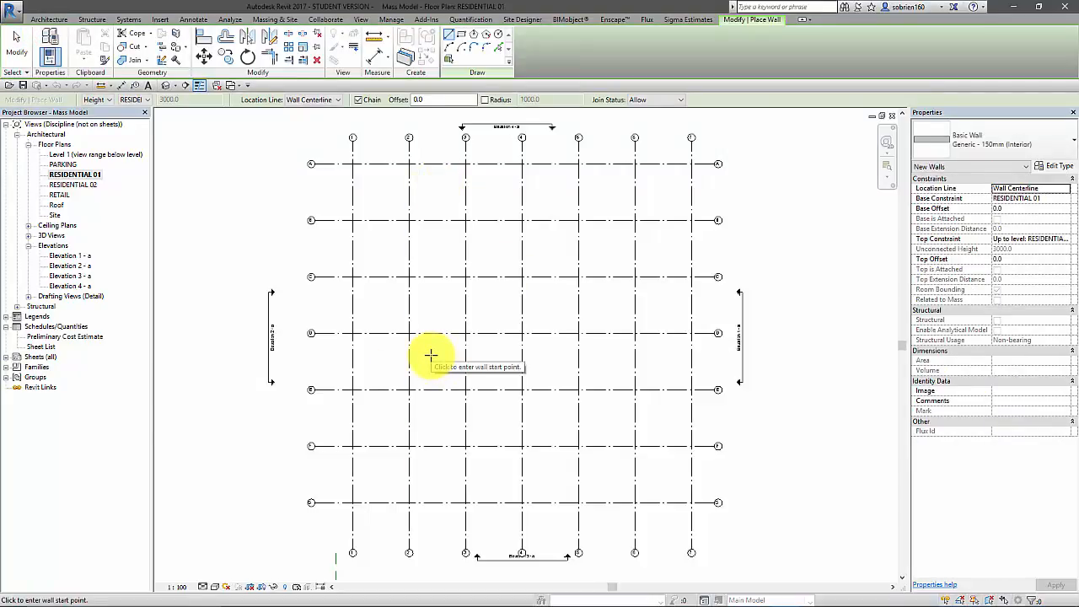
scroll(371, 511, up, 3)
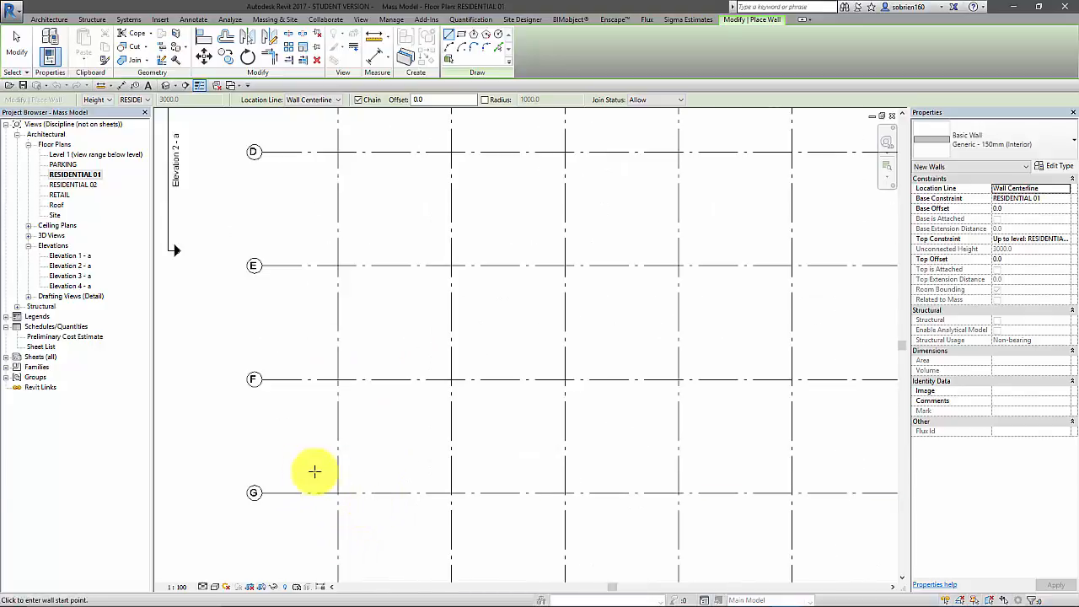
scroll(548, 503, down, 4)
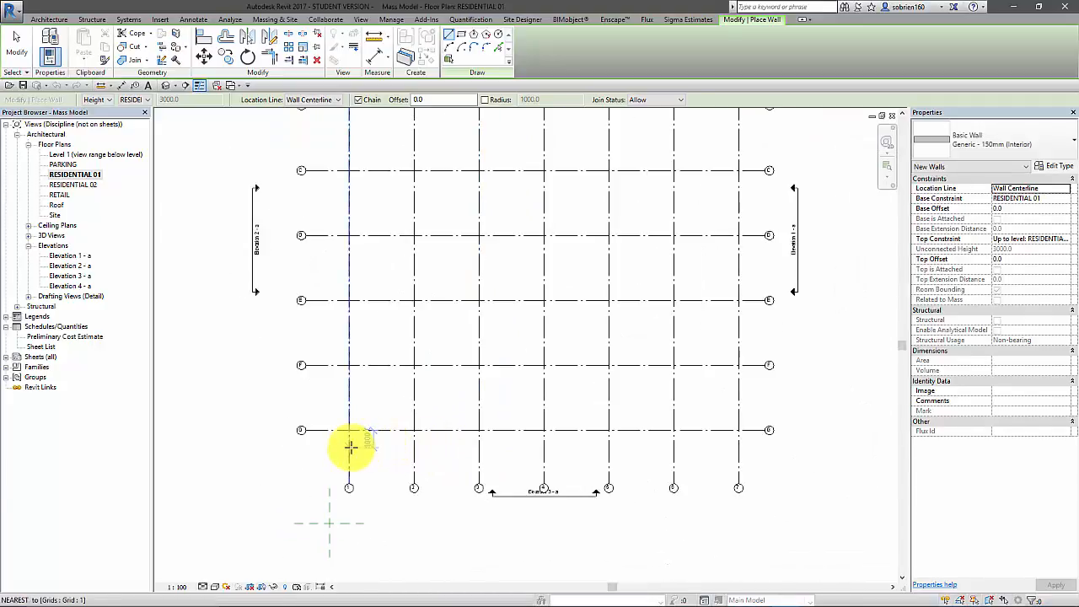
scroll(588, 494, up, 2)
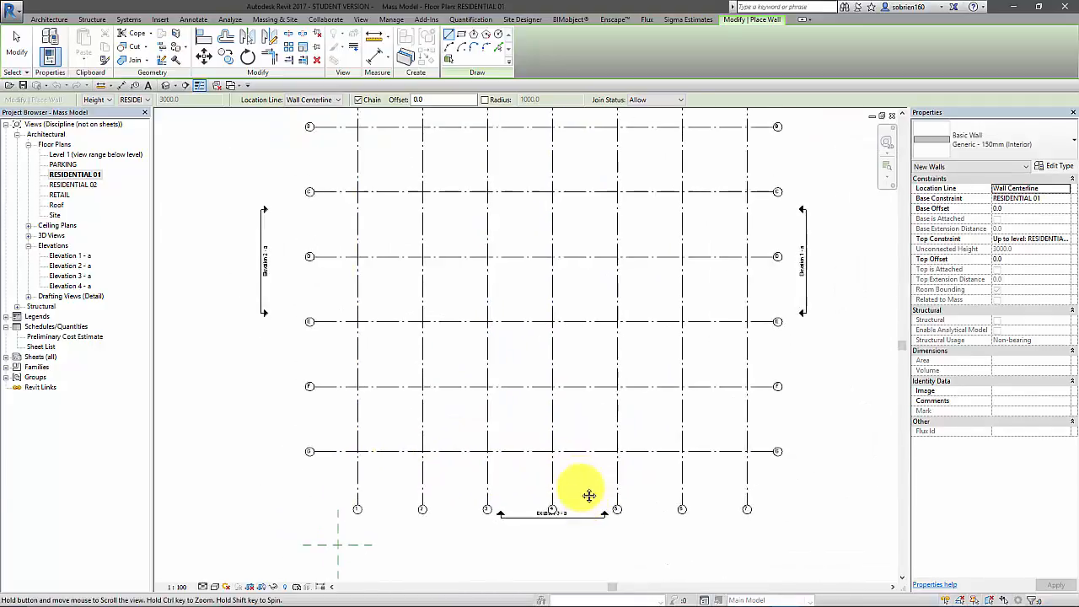
middle_drag(524, 438, 515, 427)
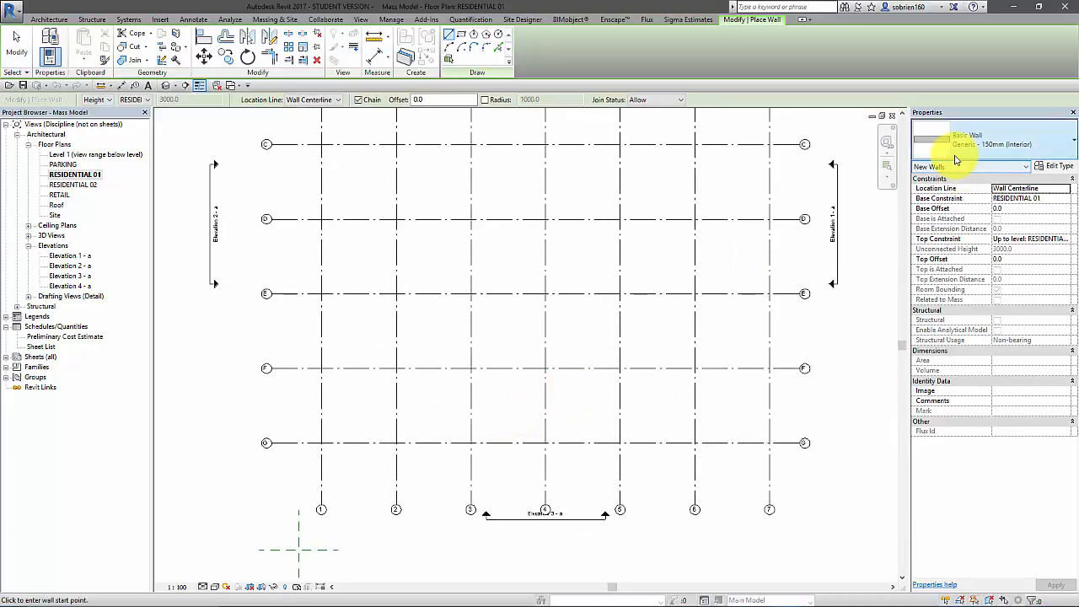
mouse_move(566, 265)
middle_down()
mouse_move(583, 289)
mouse_move(569, 260)
middle_up()
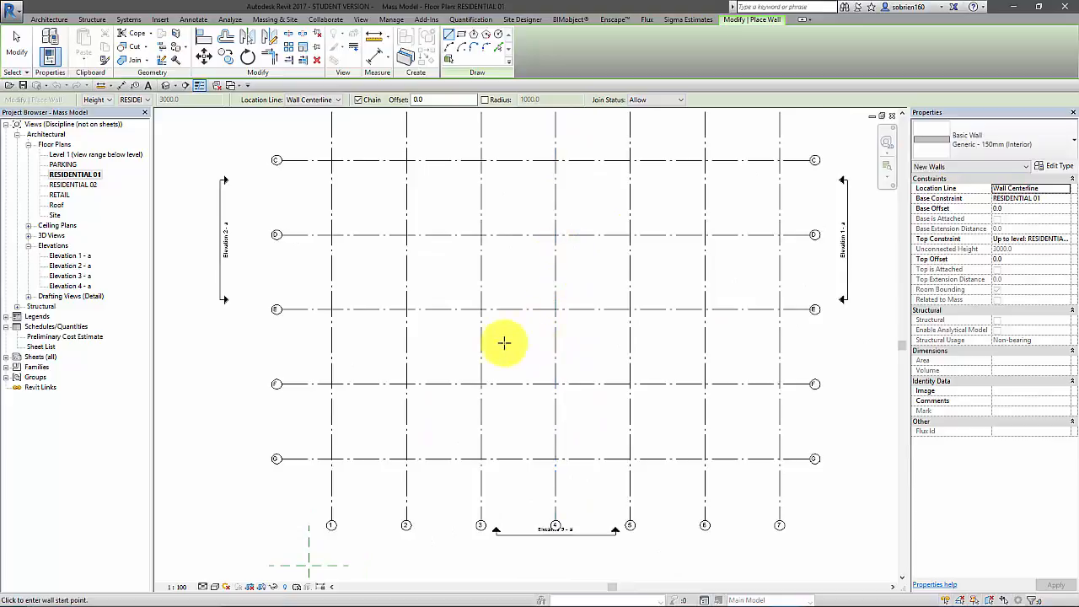
middle_drag(445, 324, 460, 356)
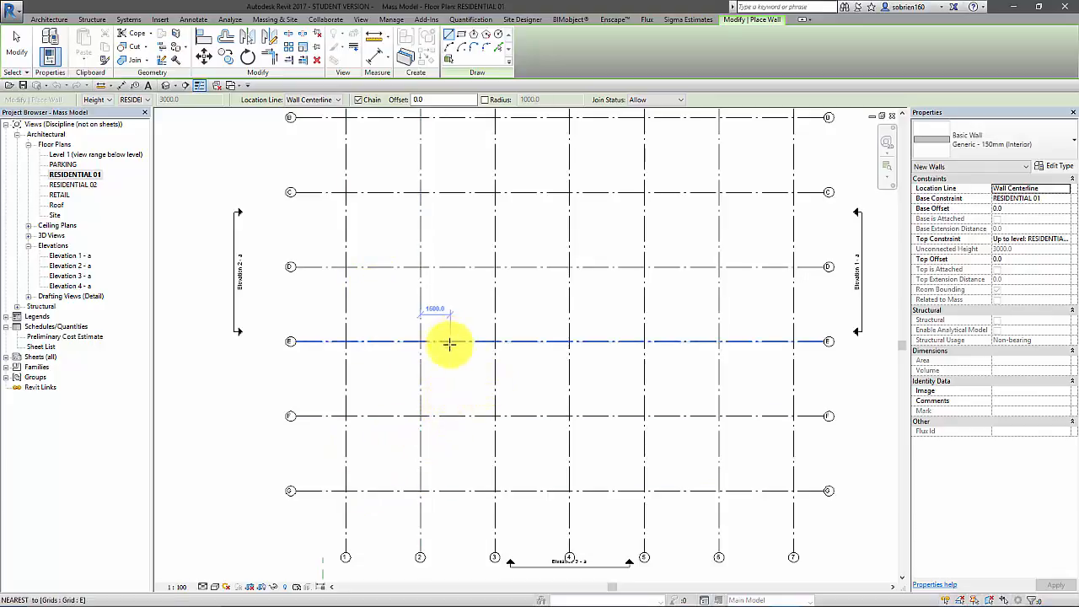
mouse_move(512, 425)
middle_down()
mouse_move(528, 420)
mouse_move(525, 438)
middle_up()
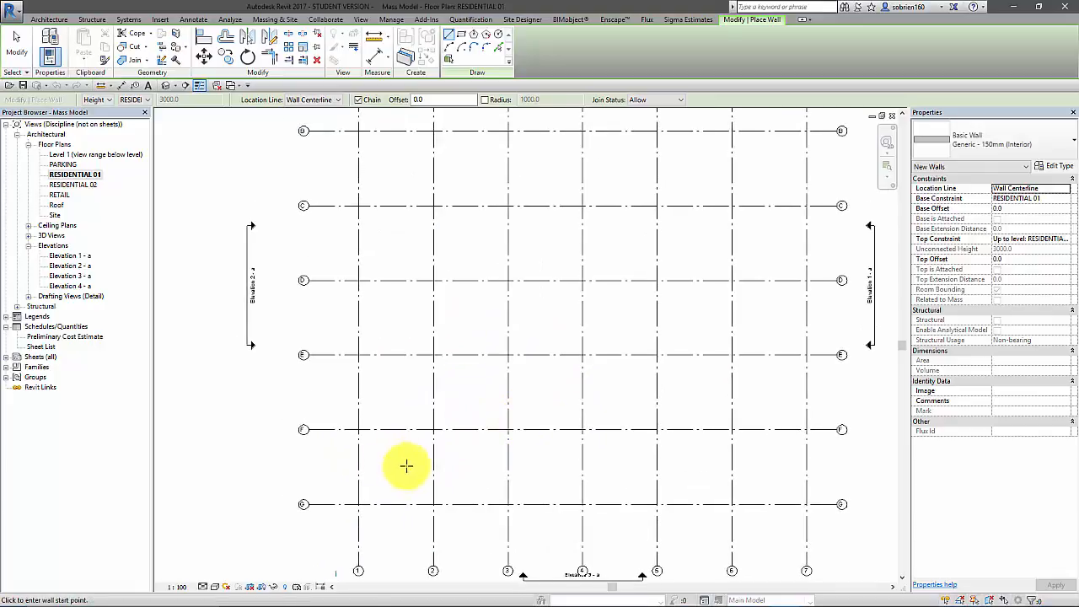
click(359, 504)
click(358, 280)
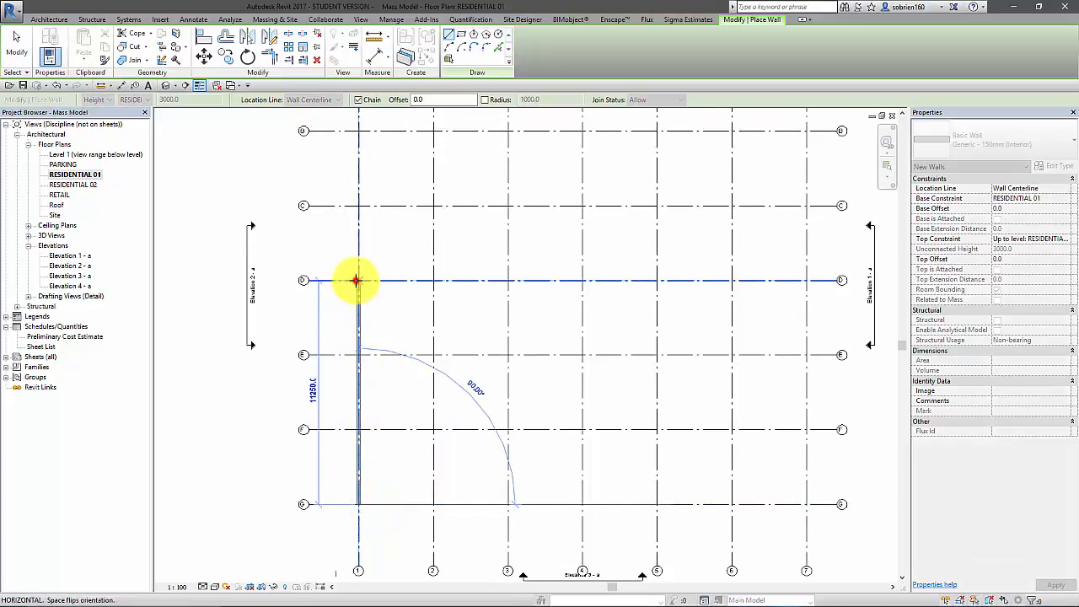
click(509, 280)
click(508, 504)
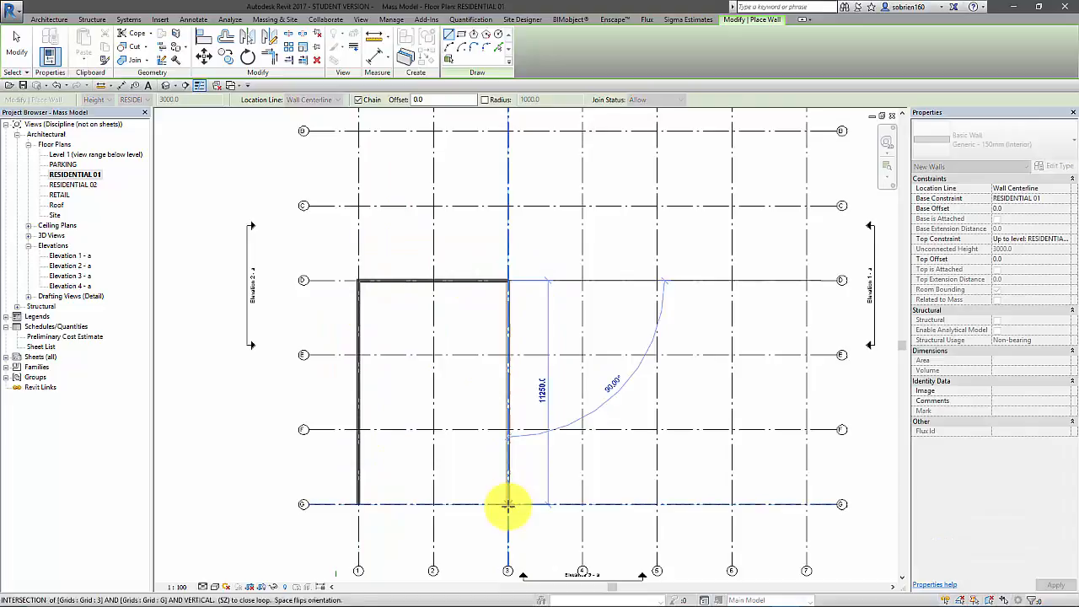
click(358, 504)
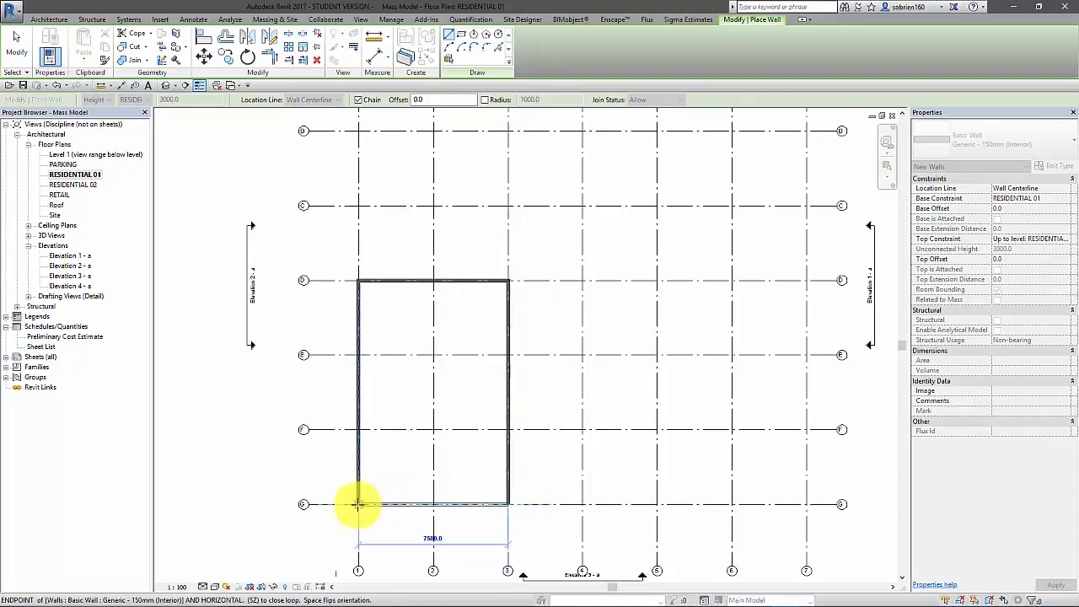
Draw an interior wall along grid F between the outer walls on grids 1 and 3
click(358, 429)
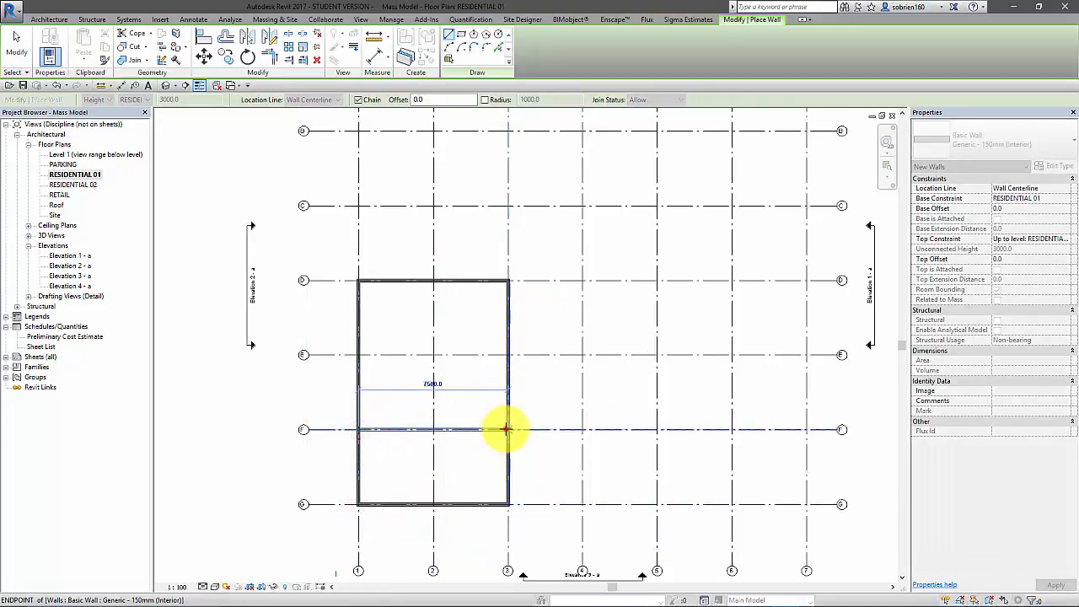
click(506, 429)
scroll(464, 428, up, 2)
key(Escape)
key(Escape)
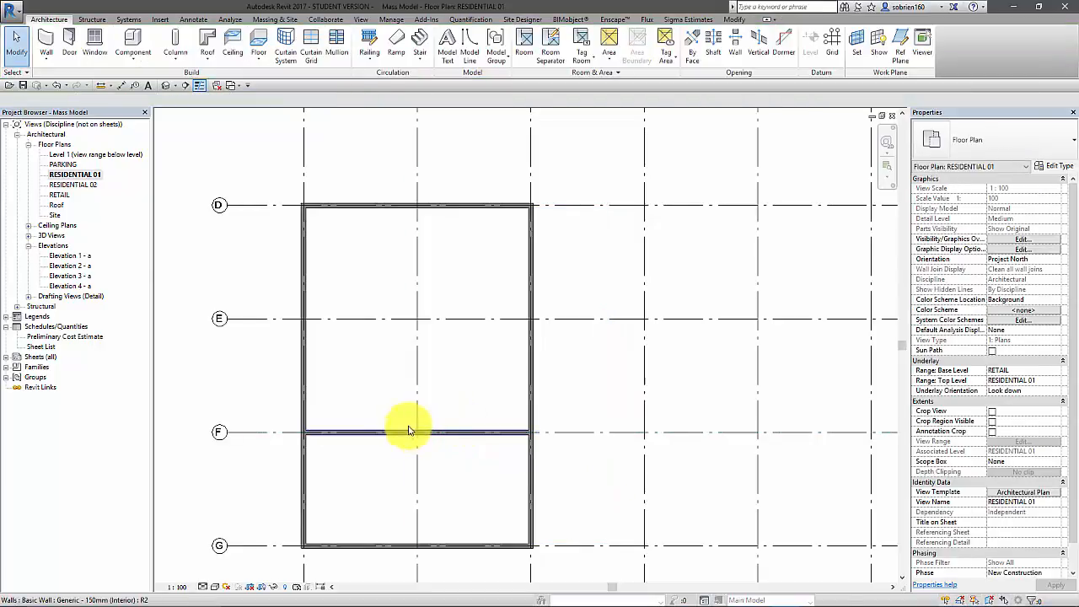
Draw partition walls along grid 2 from grid F to grid E and along grid E from grid 1 to grid 3
click(48, 42)
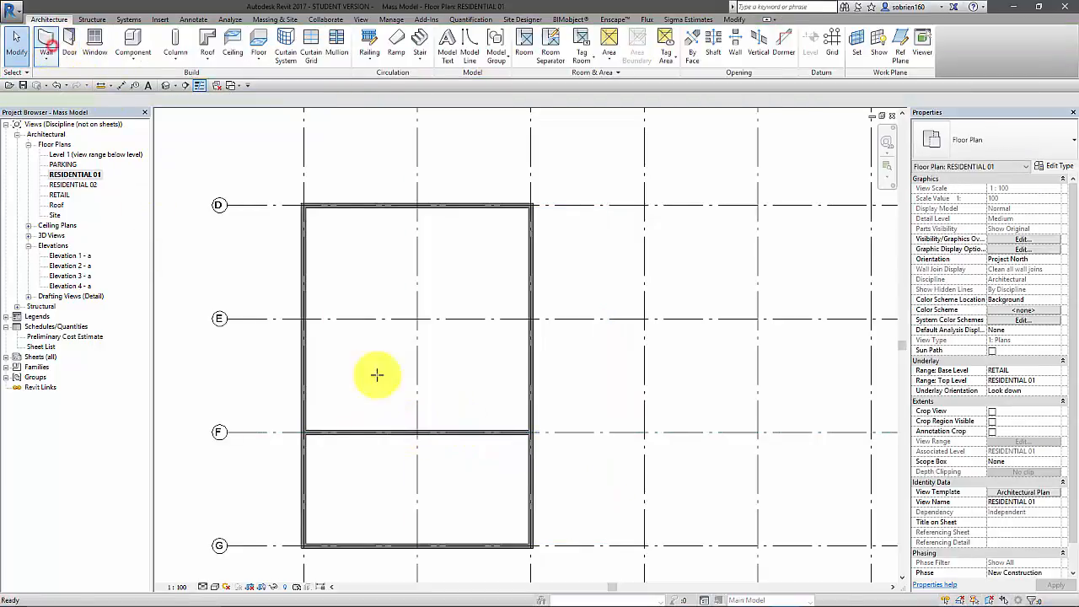
click(417, 428)
click(417, 319)
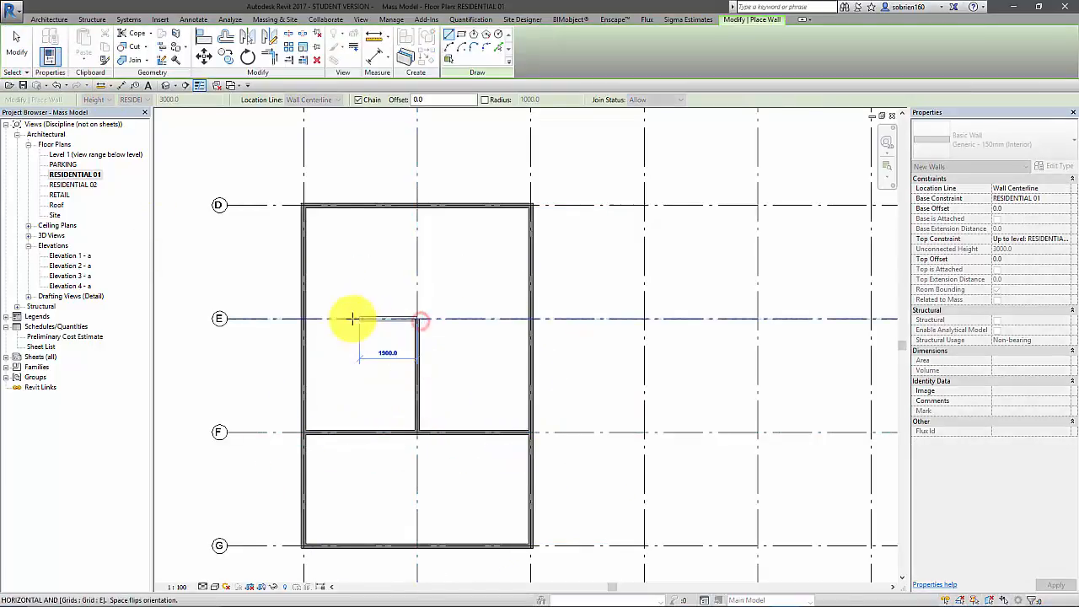
click(304, 319)
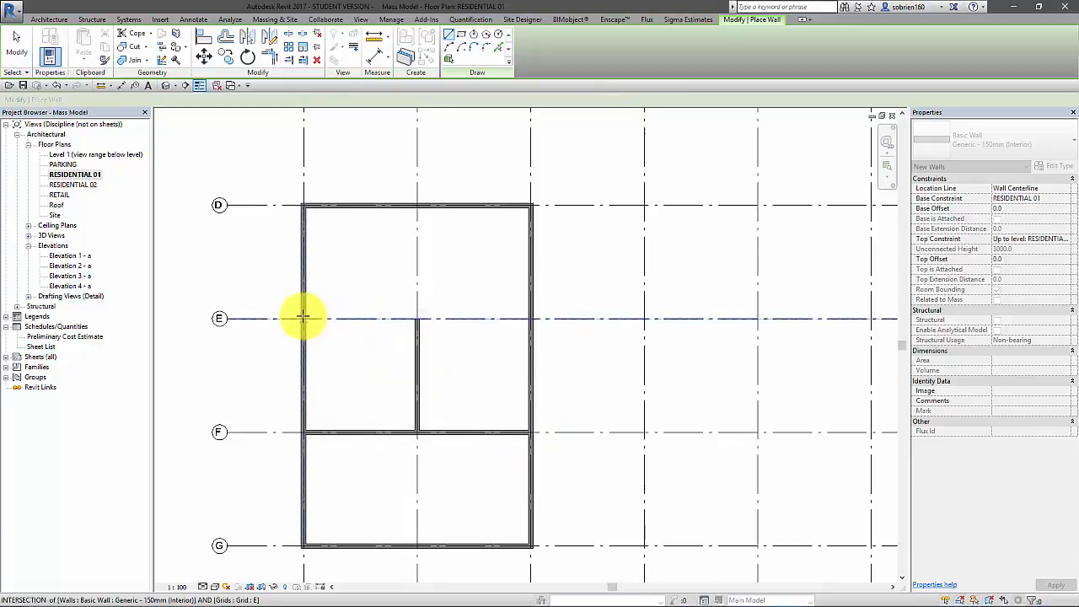
click(527, 318)
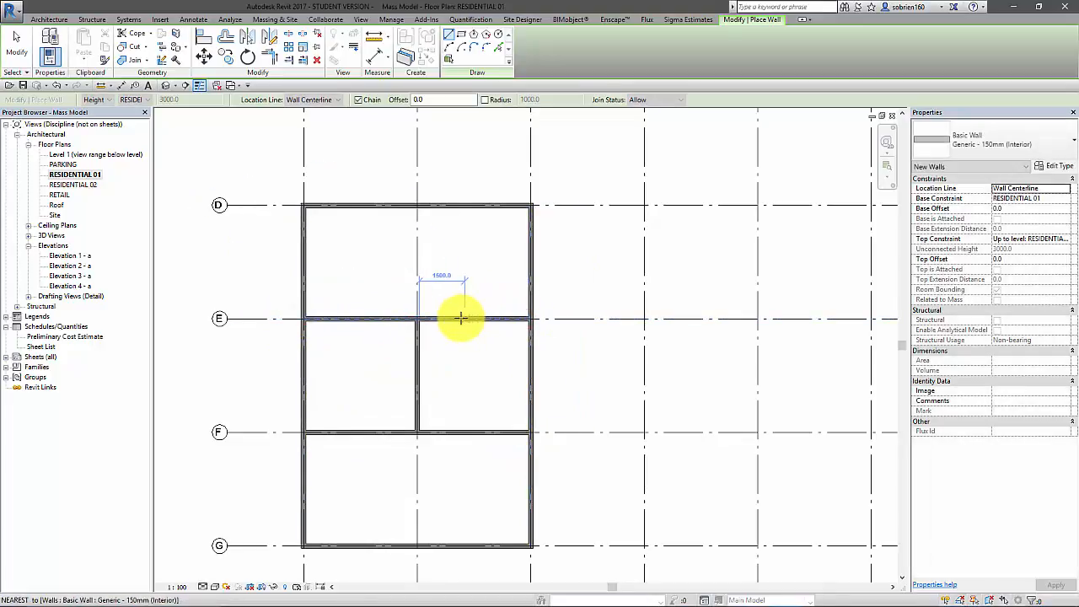
key(Escape)
key(Escape)
Try offsetting the wall on grid F by 1100 toward grid E without keeping a copy, and undo it
middle_drag(479, 375, 463, 381)
scroll(463, 386, up, 1)
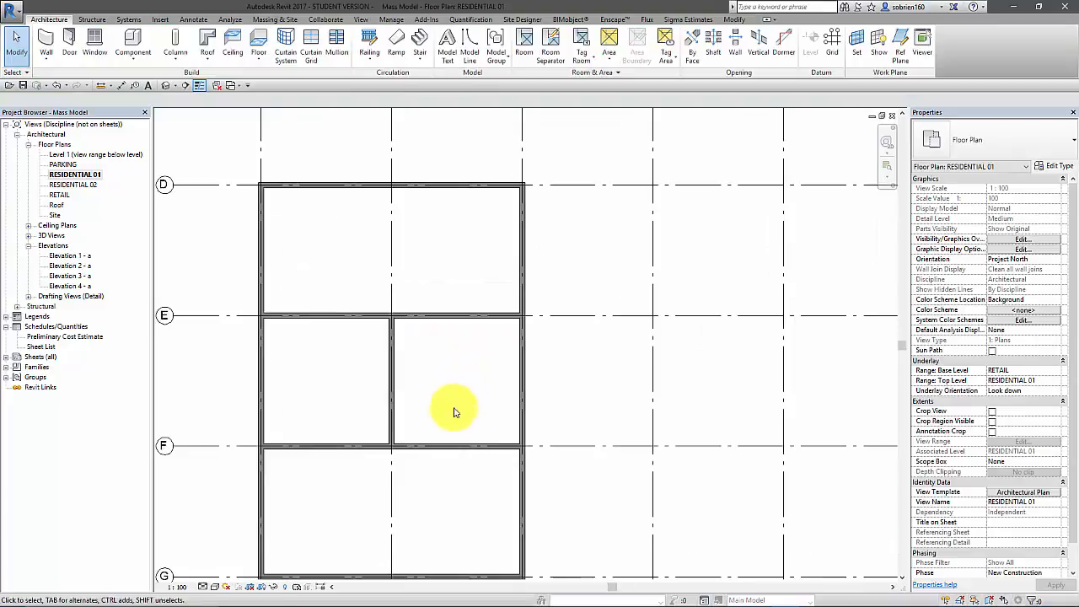
middle_drag(408, 437, 410, 405)
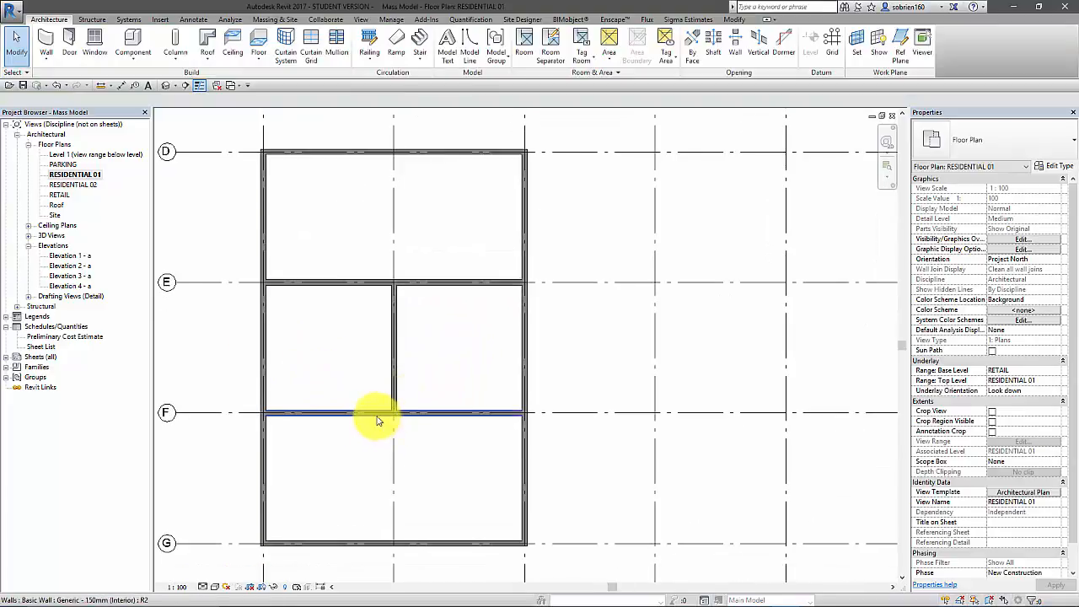
click(325, 416)
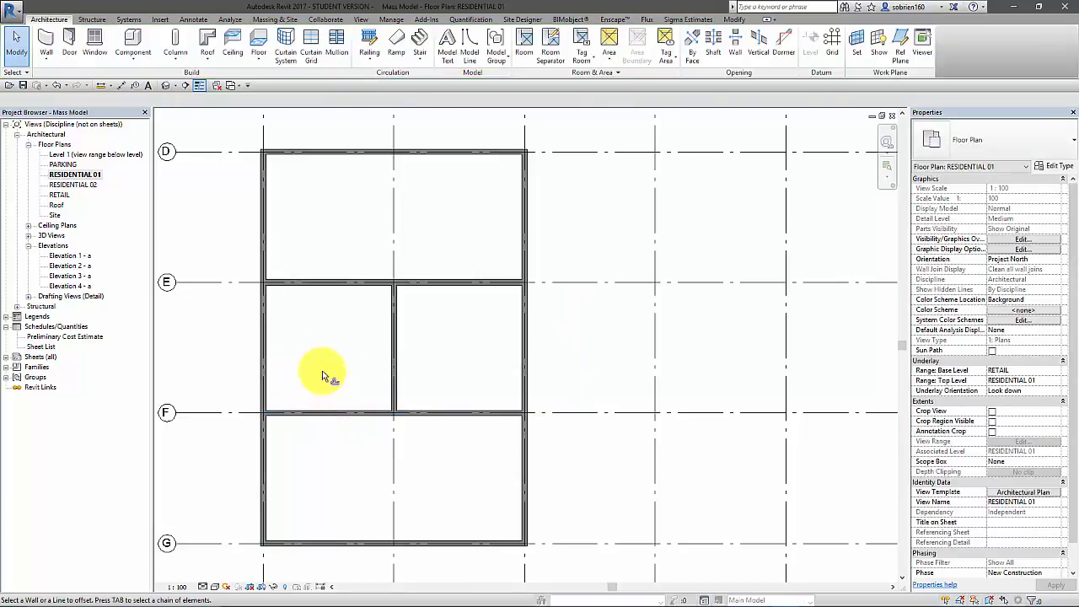
click(491, 411)
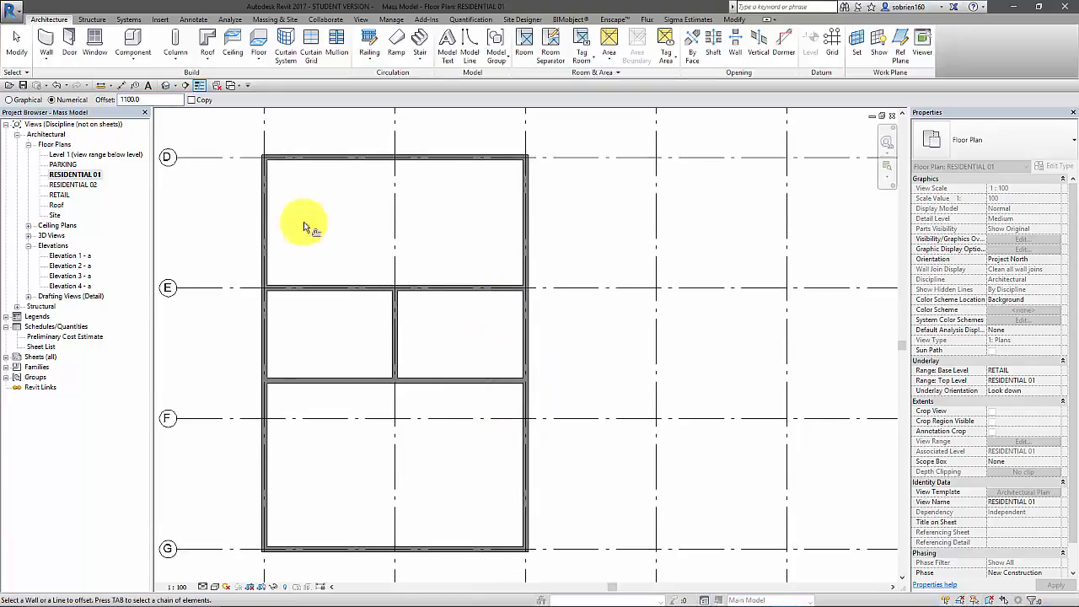
click(17, 42)
click(57, 85)
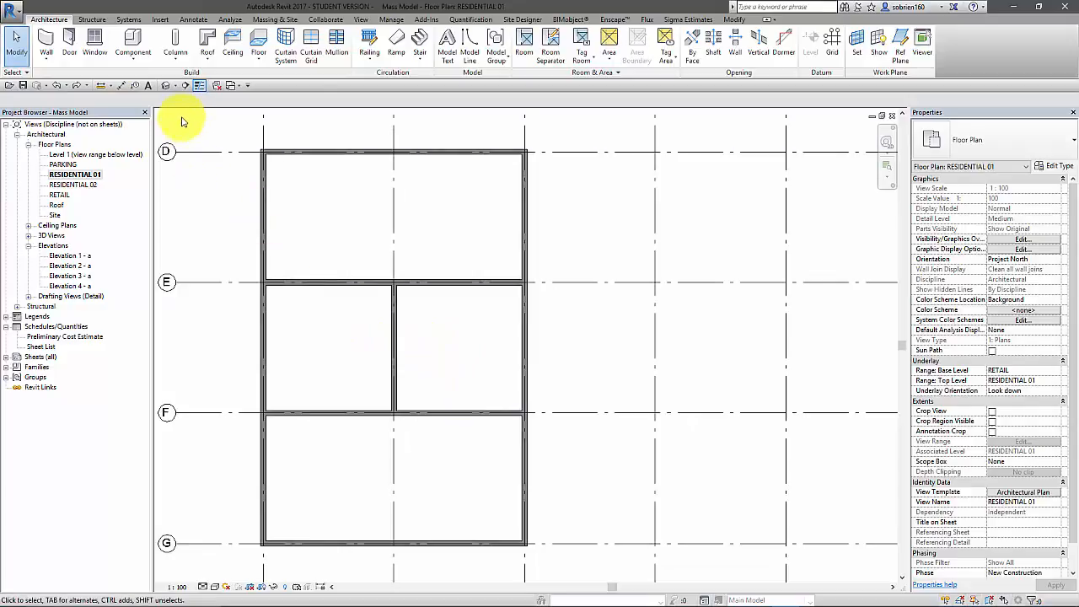
Offset copies by 1100 of the grid F wall toward grid E and the grid 2 partition toward grid 3
key(f)
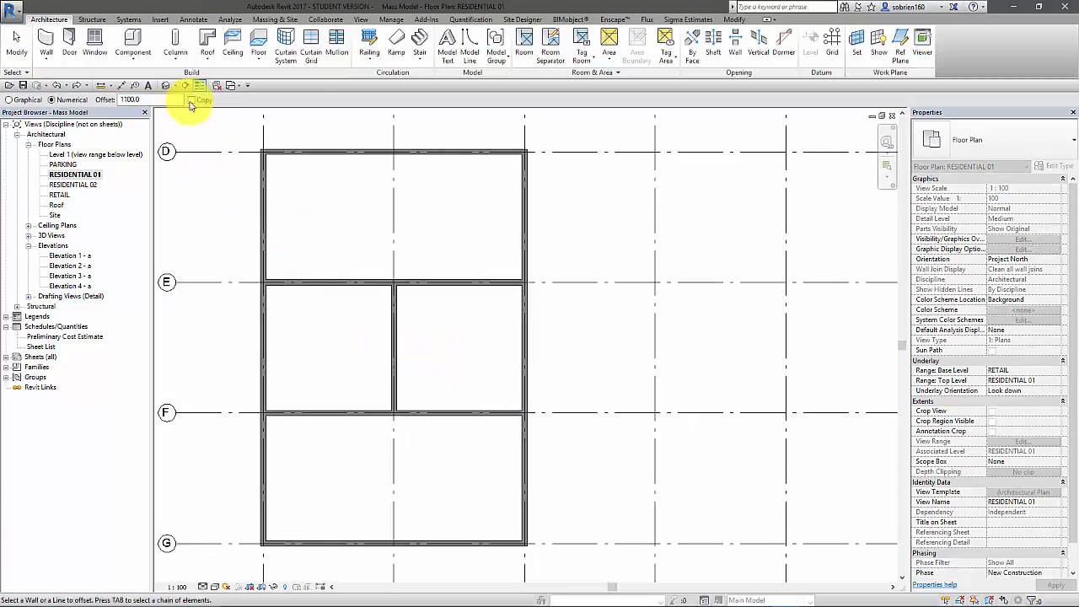
click(444, 407)
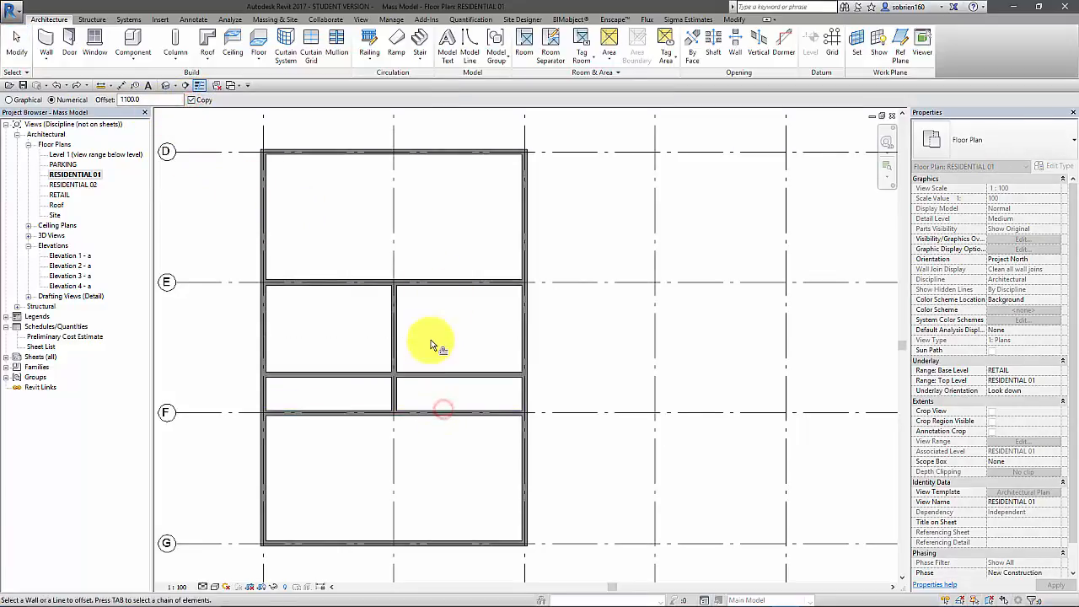
middle_drag(595, 408, 569, 432)
middle_drag(471, 405, 473, 413)
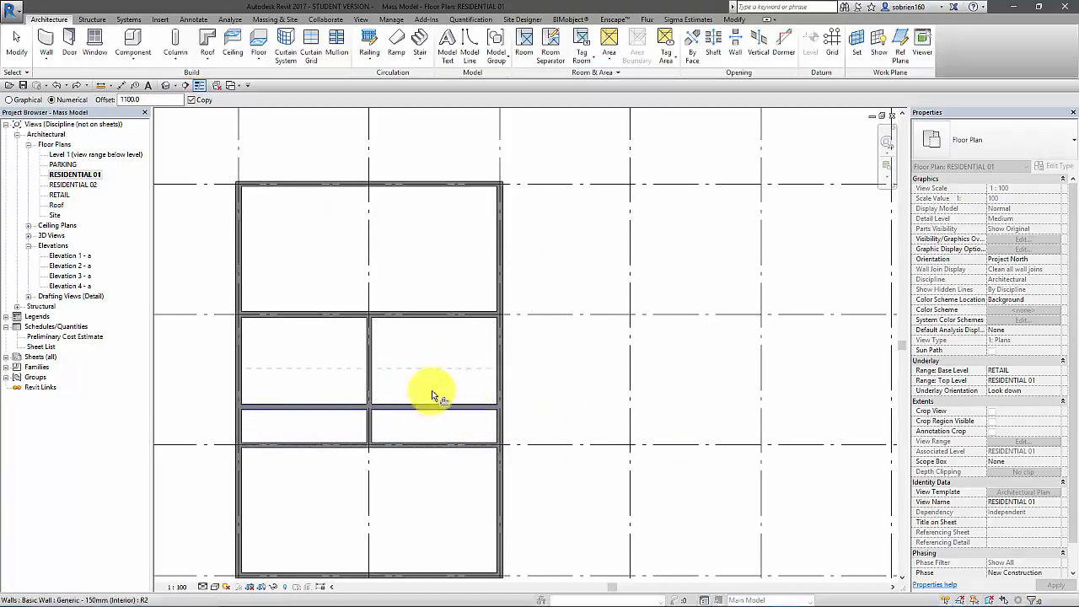
click(376, 377)
middle_drag(429, 386, 462, 385)
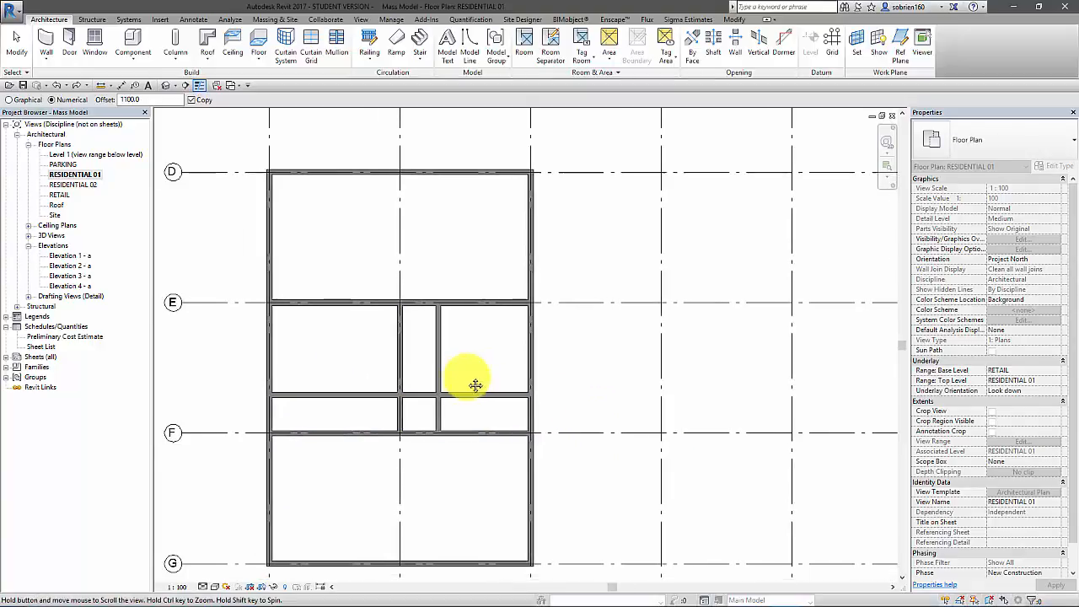
key(Escape)
Extend the copied vertical partition between grids 2 and 3 from grid E up to the wall on grid D
click(444, 343)
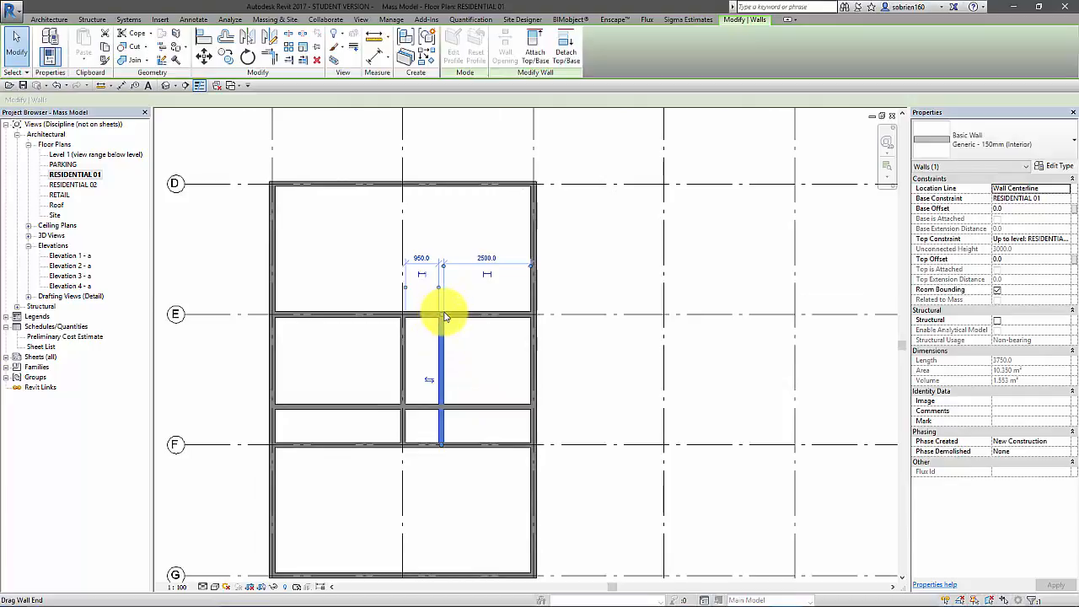
scroll(445, 317, up, 2)
middle_drag(441, 318, 455, 342)
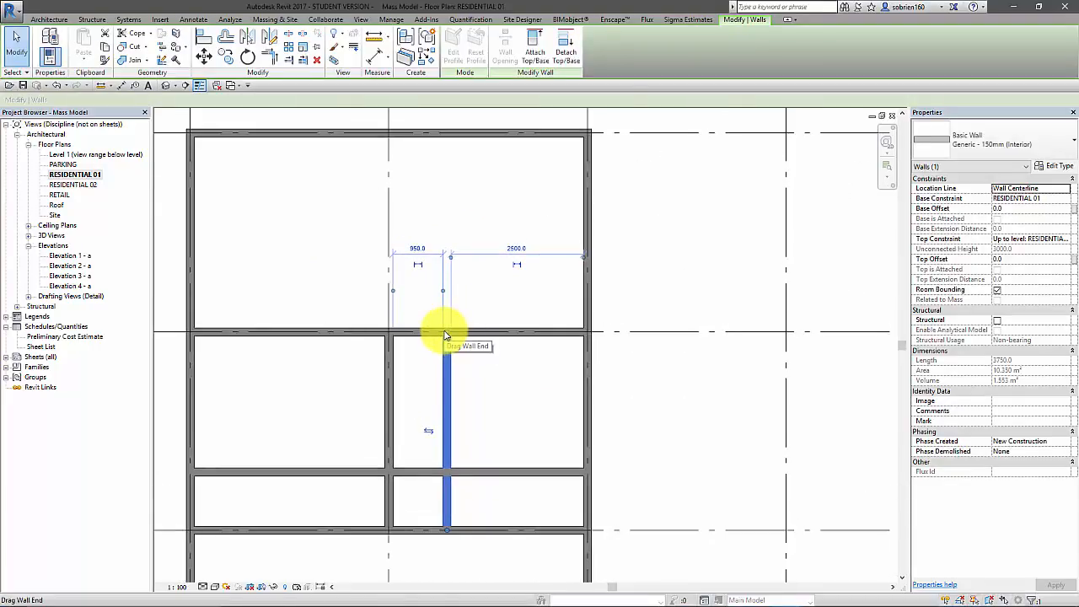
drag(447, 331, 446, 135)
click(461, 261)
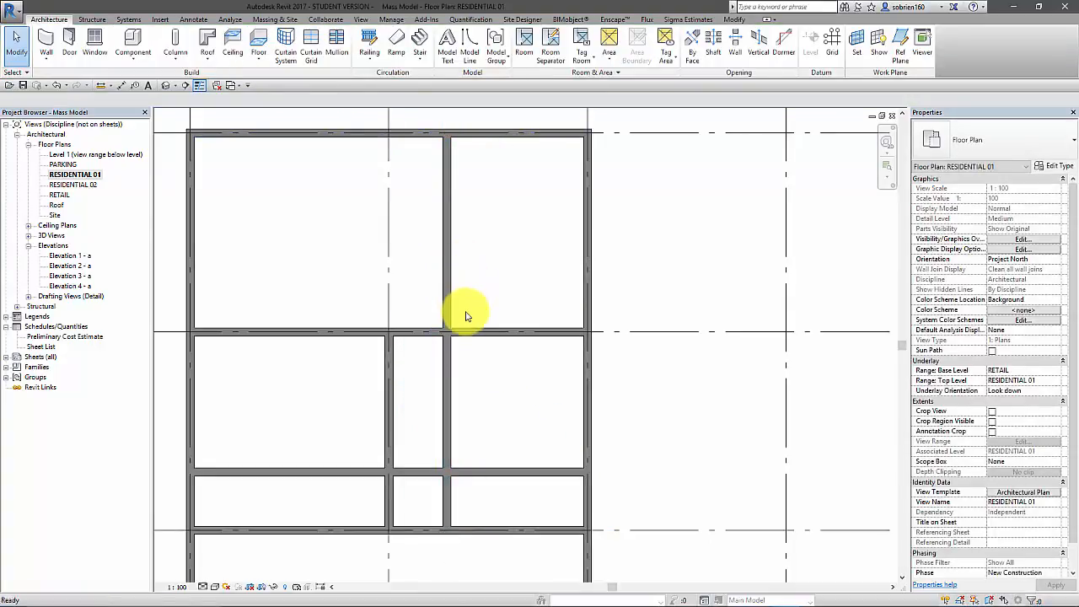
Trim the two offset walls to a corner, keeping the portions toward grid D and grid 3
middle_drag(453, 410, 469, 454)
click(458, 399)
click(434, 366)
scroll(474, 376, down, 2)
scroll(452, 346, up, 2)
key(Escape)
scroll(456, 337, up, 2)
scroll(378, 318, down, 3)
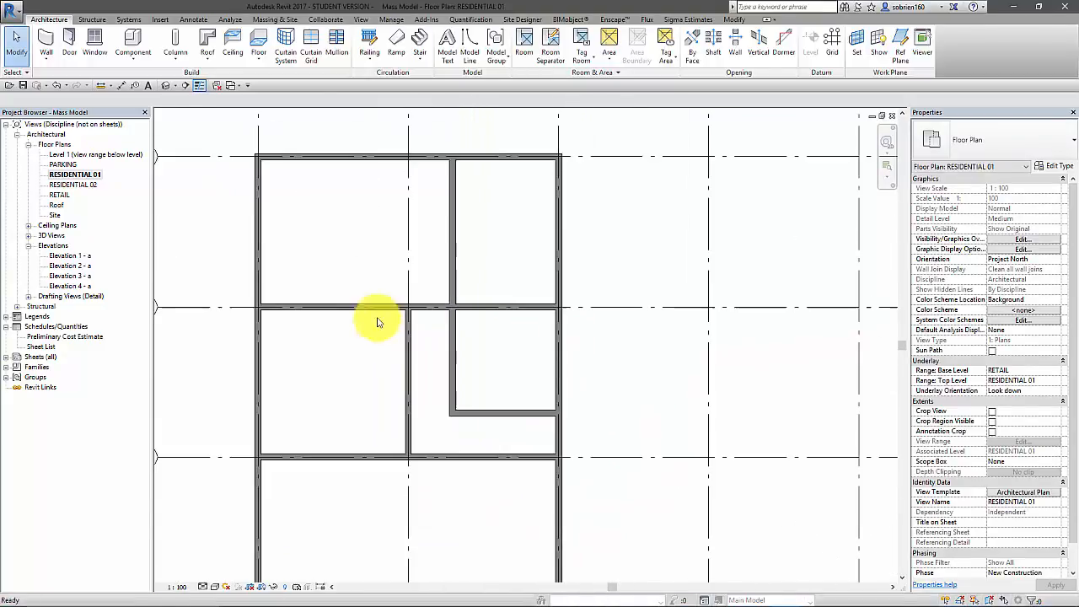
Place Int. Single-Flush 9x21M doors at the hallway's grid 3 end and in the grid F wall beside grid 2
click(66, 47)
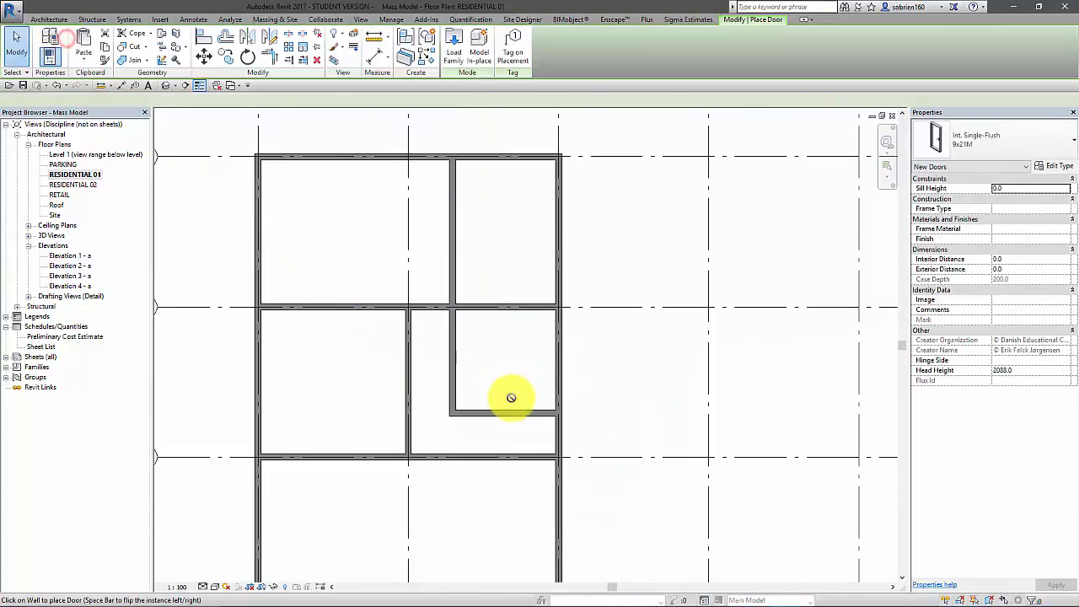
click(549, 436)
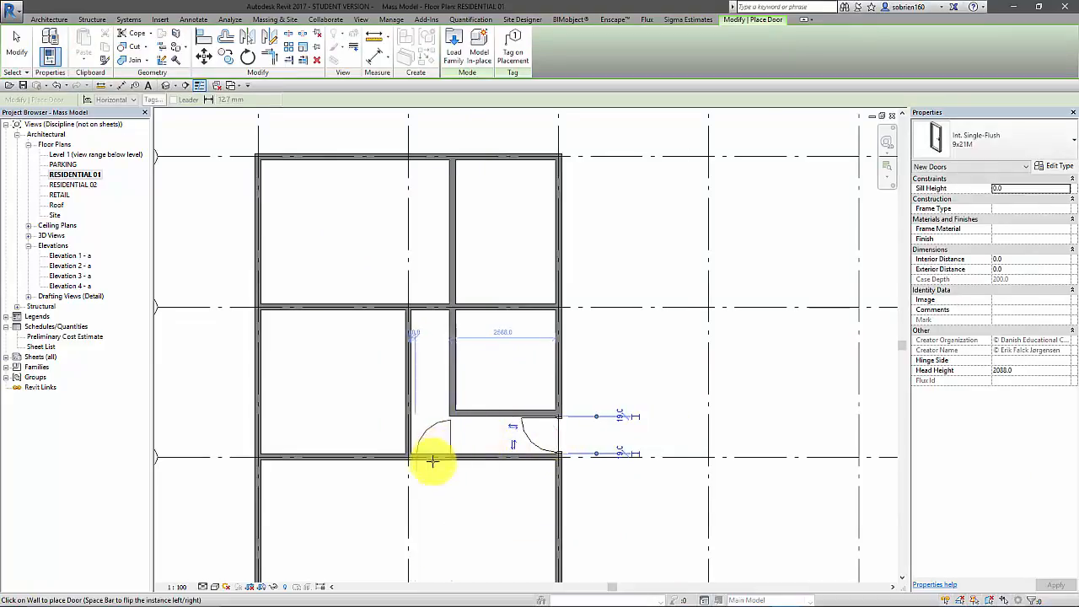
click(430, 463)
middle_drag(432, 403, 452, 430)
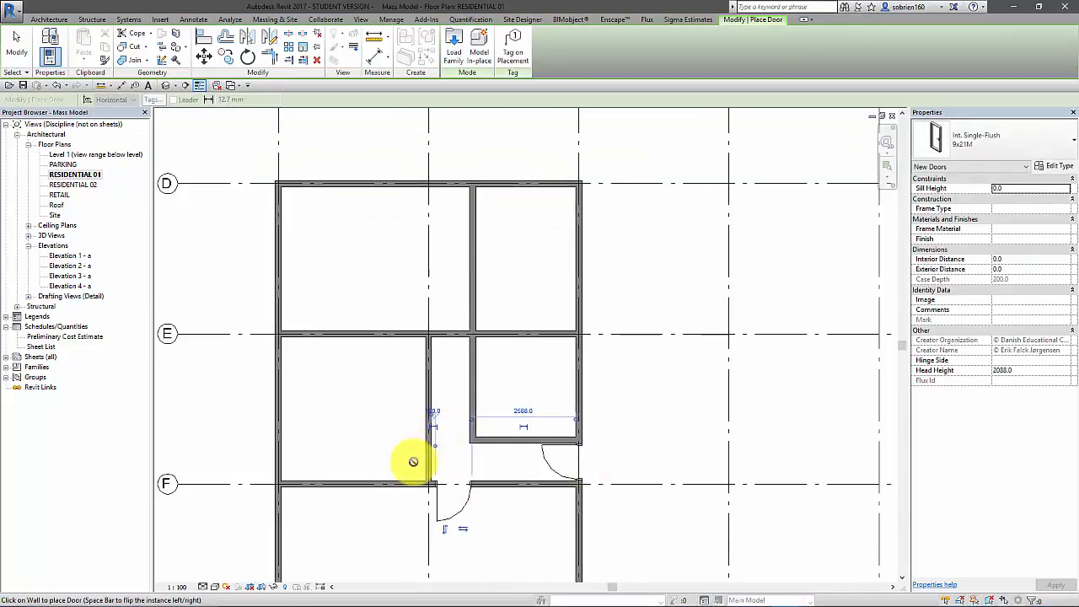
Place Int. Single-Flush 9x21M doors in the grid 2 partition near grid F and in the grid E wall at the hallway's end
click(424, 460)
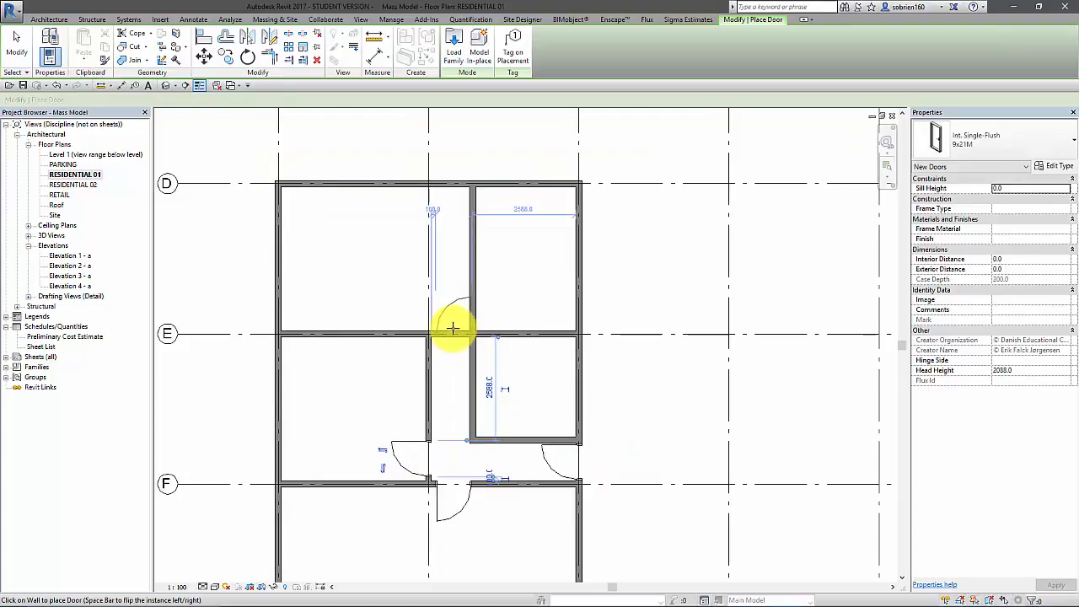
click(451, 327)
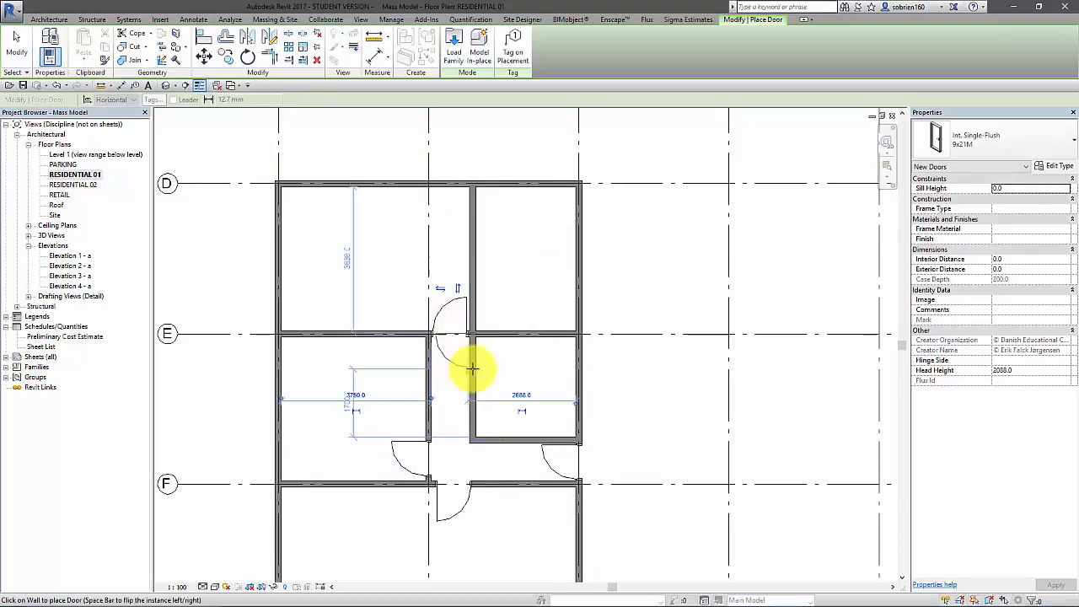
scroll(473, 367, down, 3)
middle_drag(470, 338, 434, 325)
scroll(439, 329, up, 3)
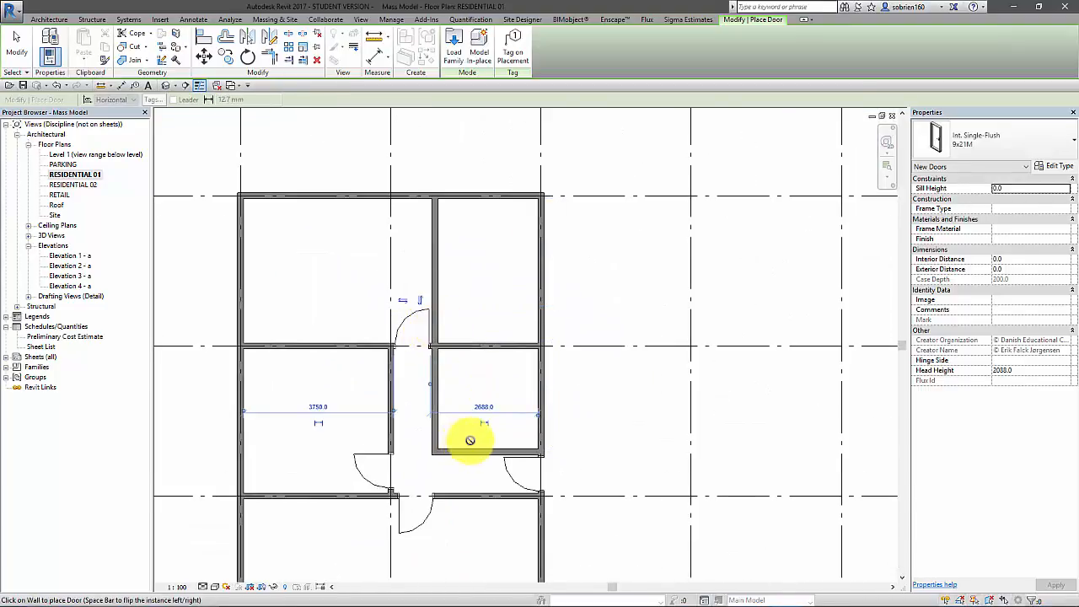
scroll(456, 431, up, 2)
scroll(453, 433, down, 1)
mouse_move(453, 434)
middle_down()
mouse_move(465, 456)
mouse_move(458, 441)
middle_up()
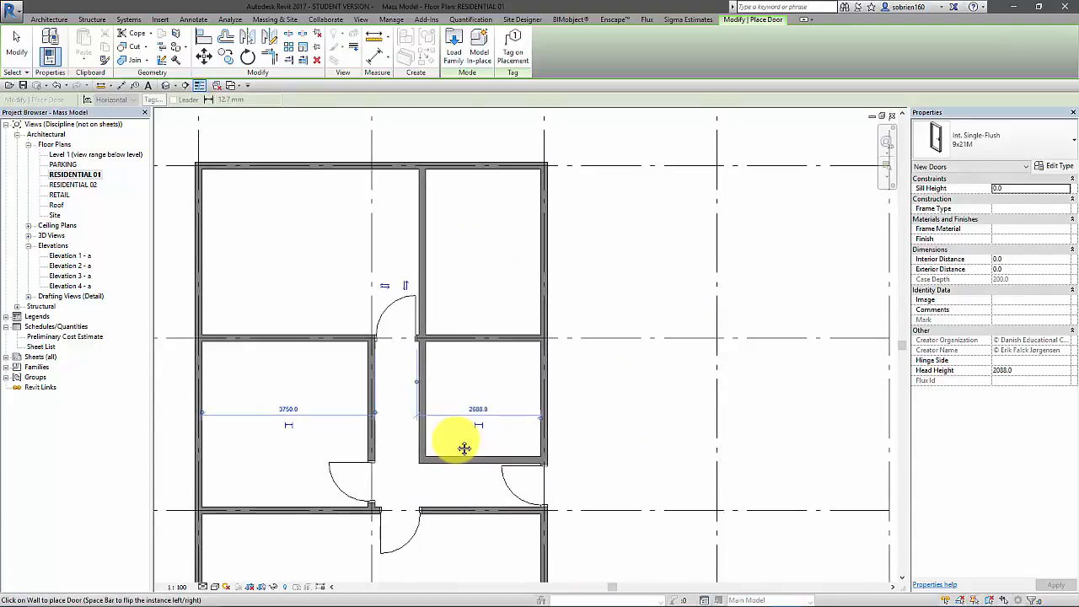
scroll(462, 440, up, 2)
key(Escape)
key(Escape)
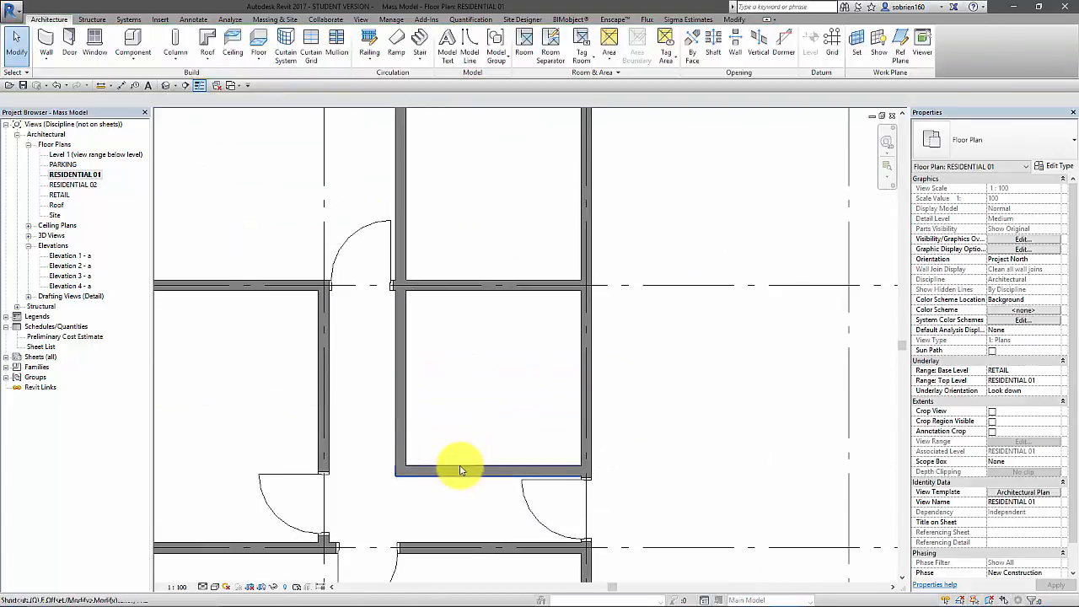
Offset a copy of the horizontal hallway wall by 600 toward grid E and place a 9x21M door in the partition between that copy and grid E
key(f)
click(144, 99)
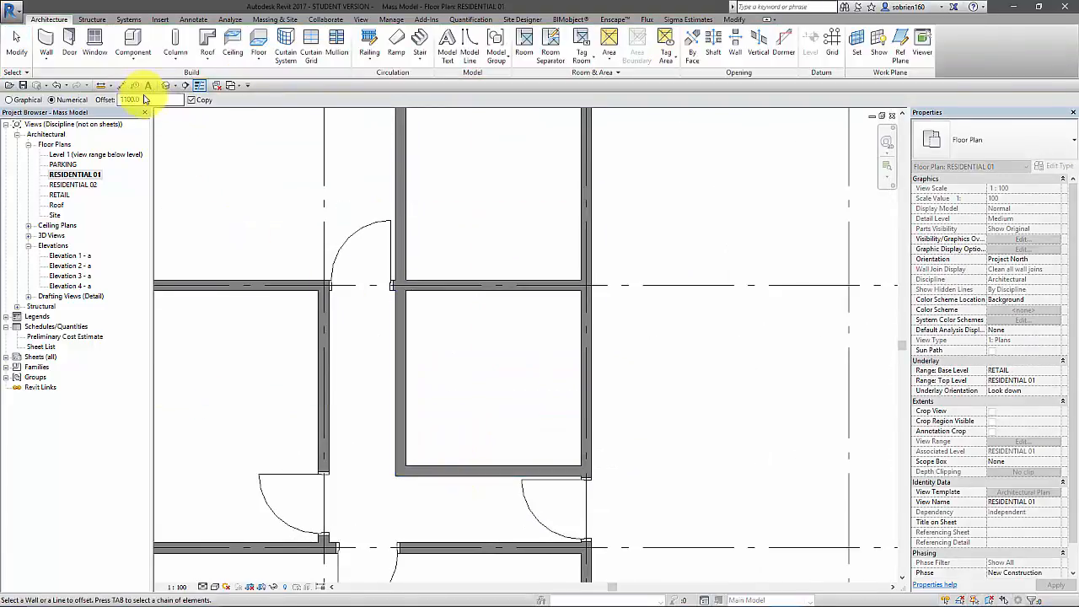
text(800.0)
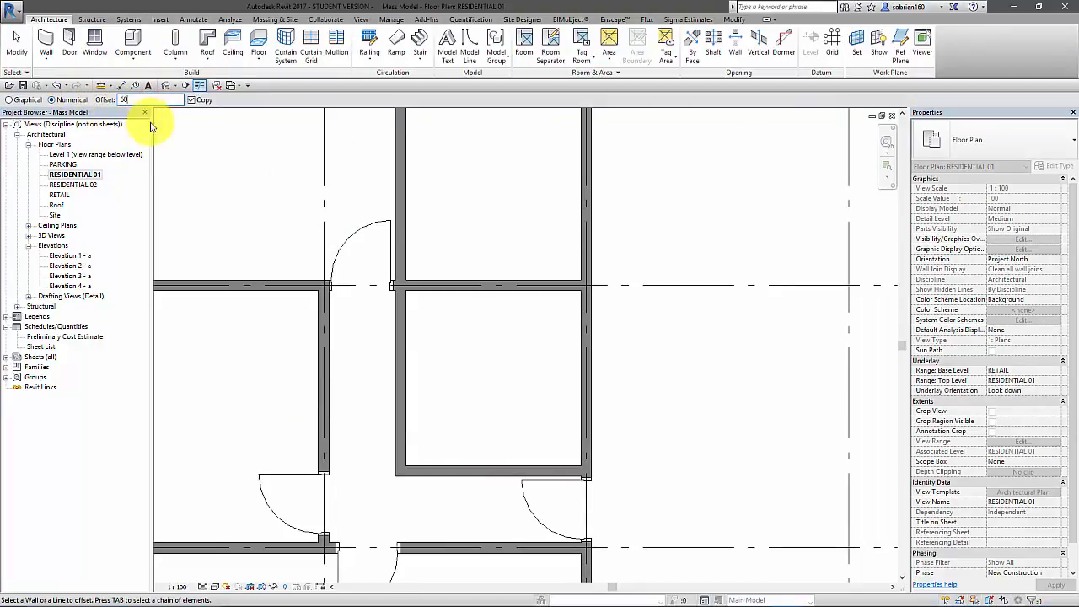
click(447, 469)
middle_drag(475, 405, 481, 443)
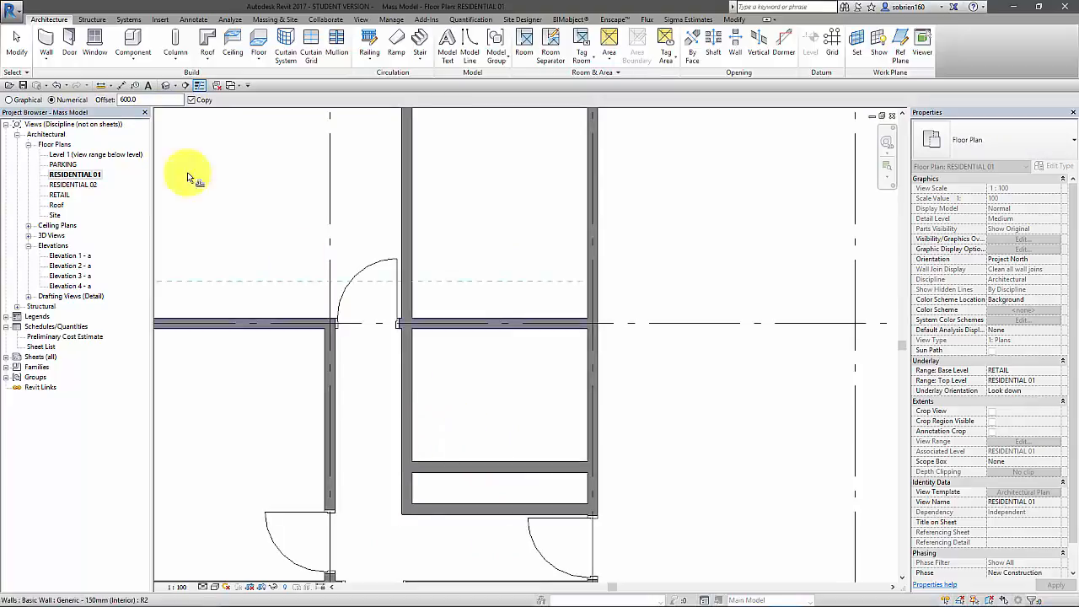
key(Escape)
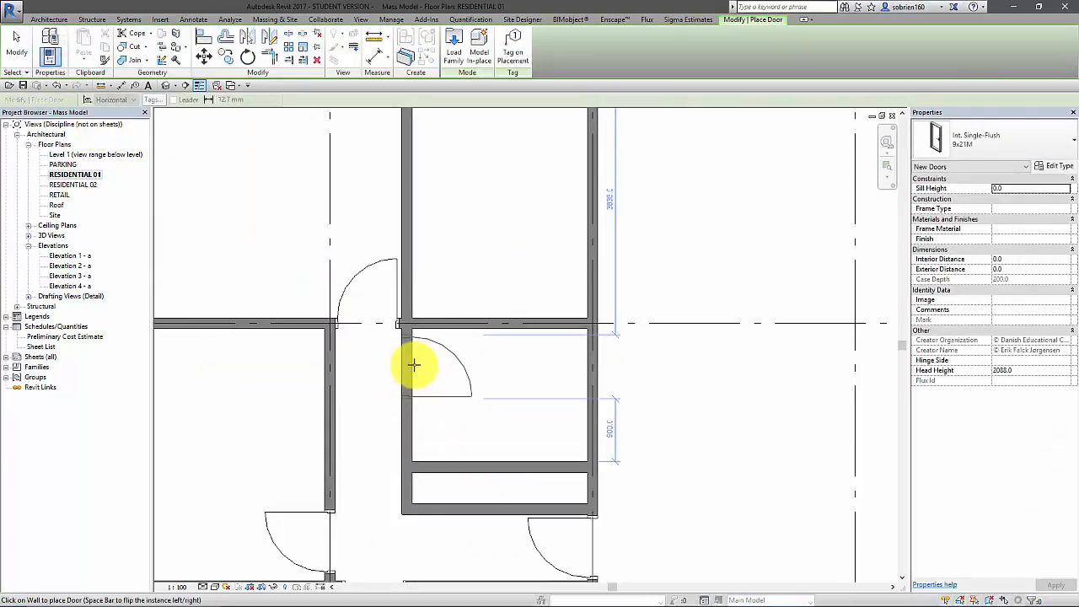
click(414, 424)
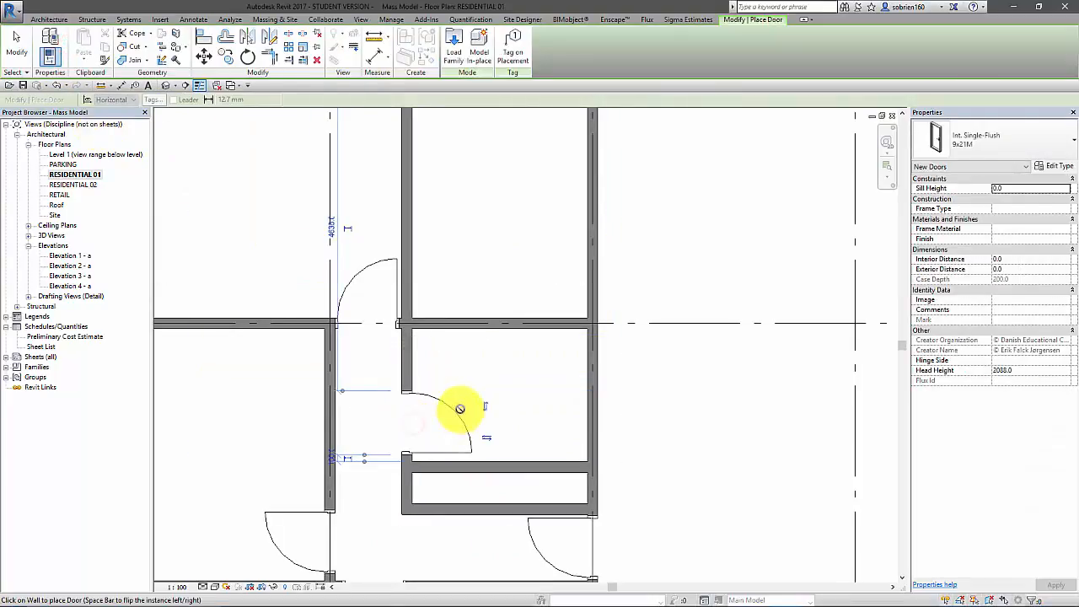
key(Escape)
Draw a Generic - 150mm (Interior) wall midway between grids D and E, from the vertical partition to the grid 3 wall
middle_drag(466, 392, 472, 482)
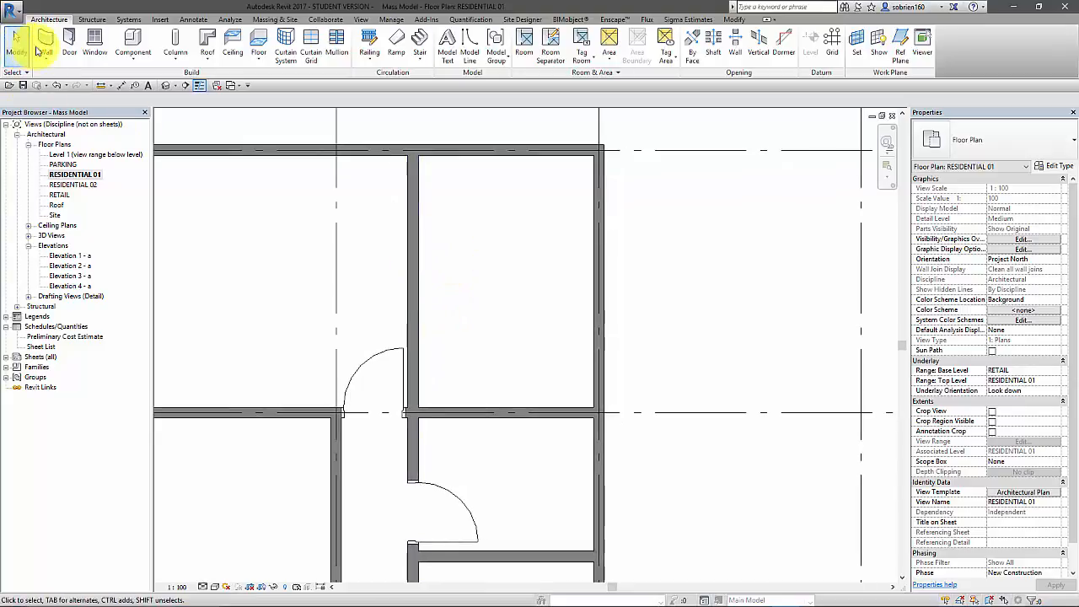
key(w)
key(a)
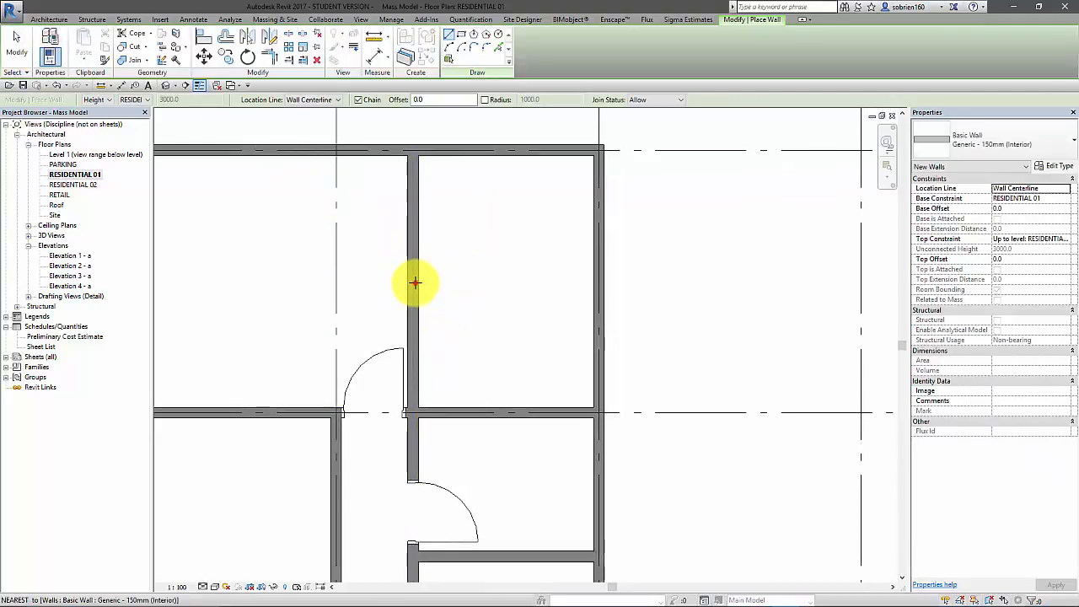
click(414, 283)
click(593, 283)
key(Escape)
key(Escape)
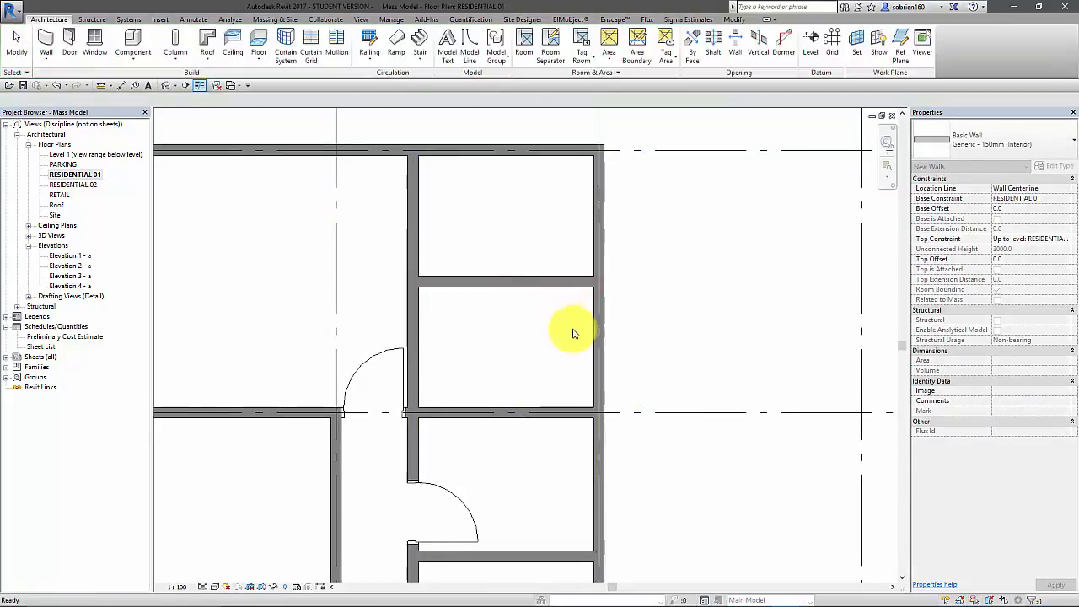
Place 9x21M doors in the vertical partition near grid D and in the middle of the cross wall between grids D and E
click(69, 40)
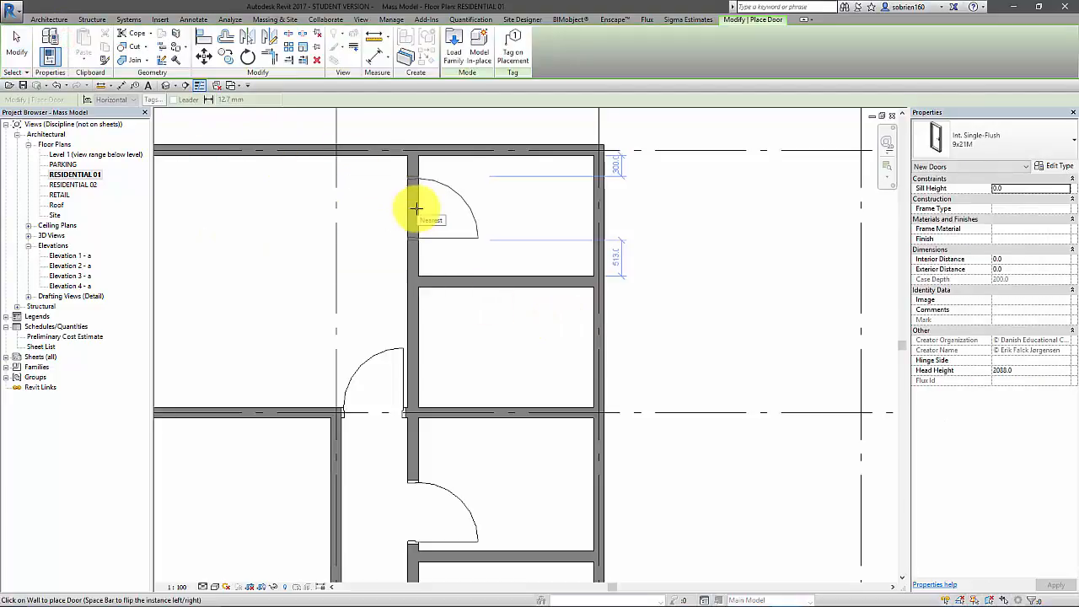
click(416, 211)
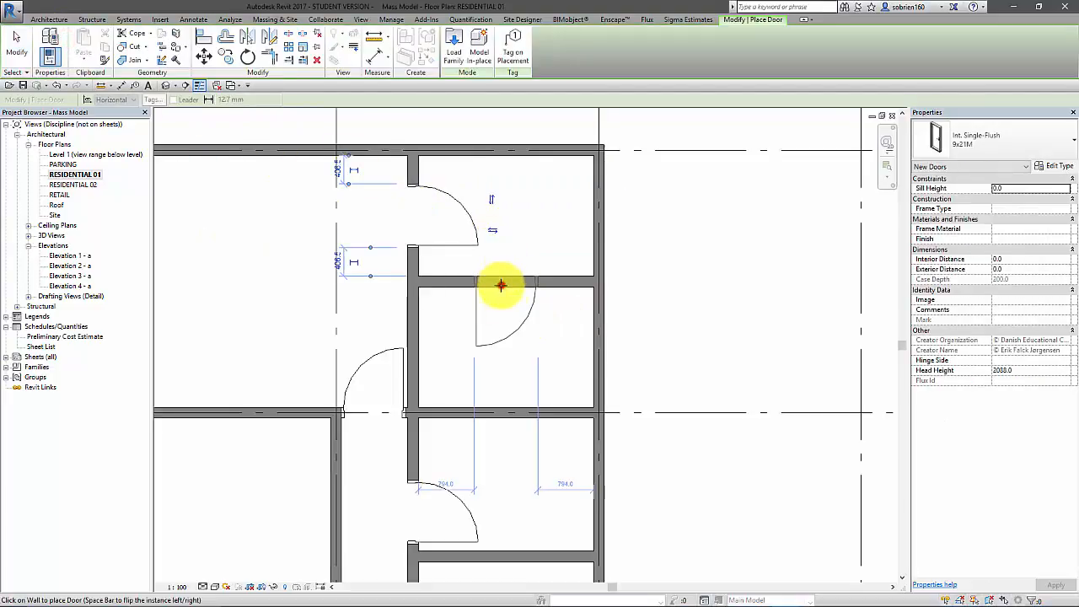
click(501, 285)
key(Escape)
key(Escape)
Examine the unit's layout between grids D and G, including the narrow closet, the hallway and the door positions
scroll(578, 345, down, 3)
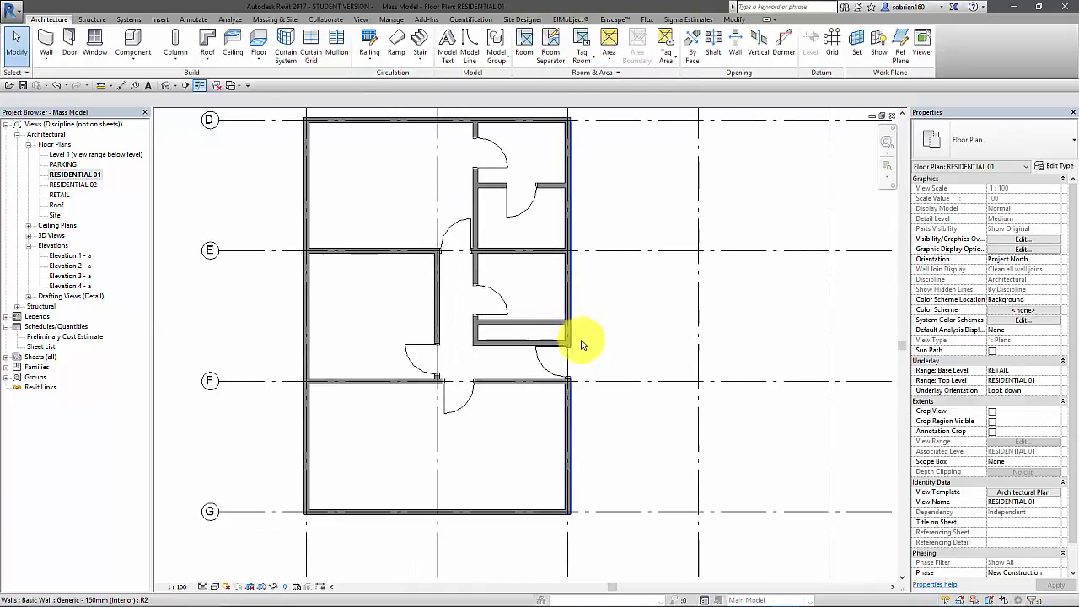
scroll(582, 345, down, 2)
middle_drag(582, 346, 585, 434)
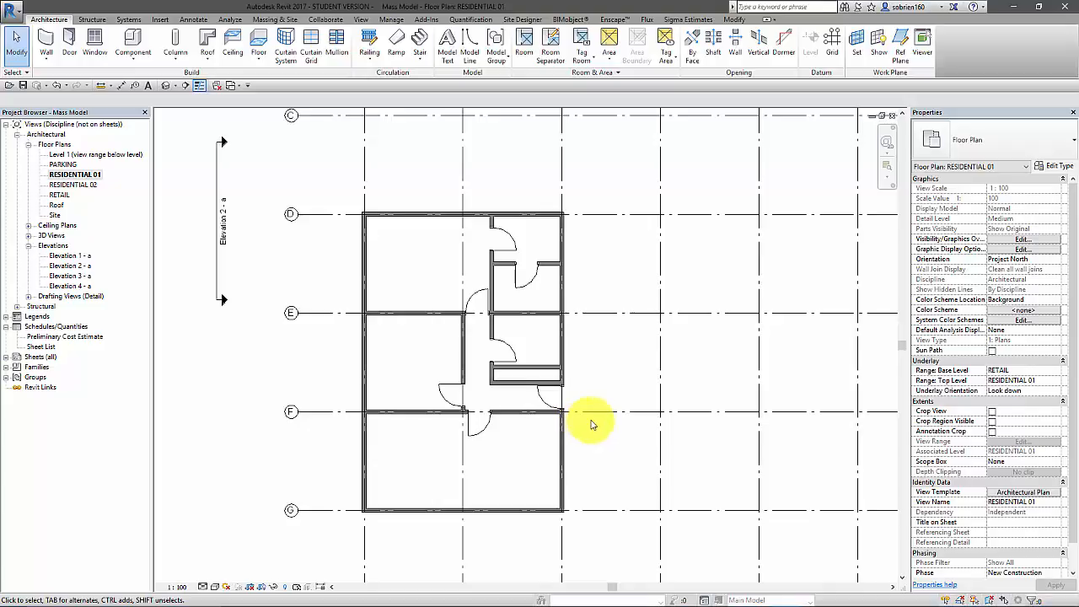
scroll(590, 424, up, 5)
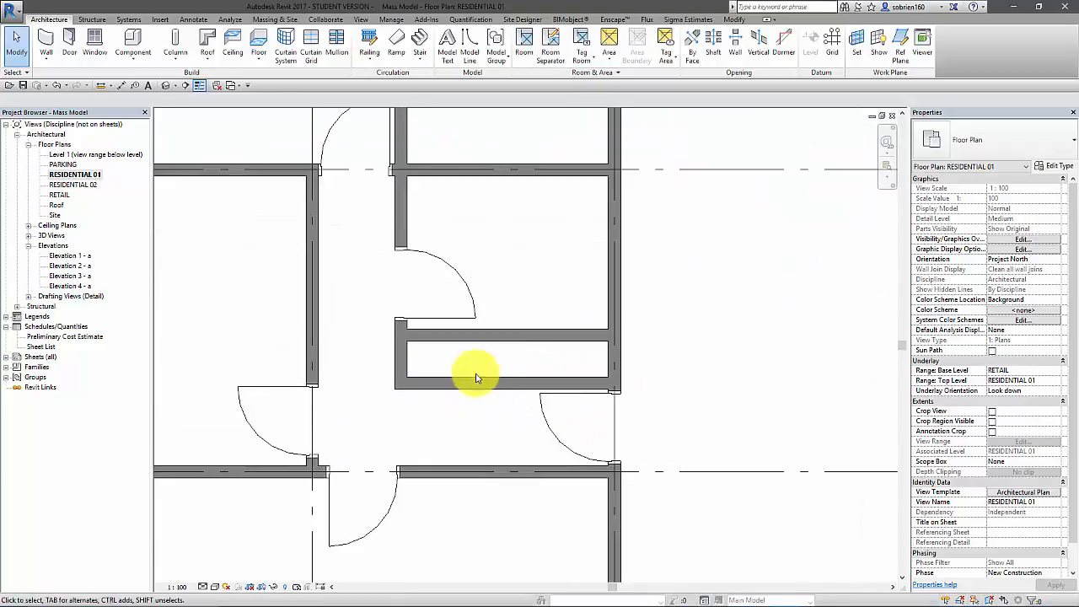
middle_drag(477, 378, 433, 385)
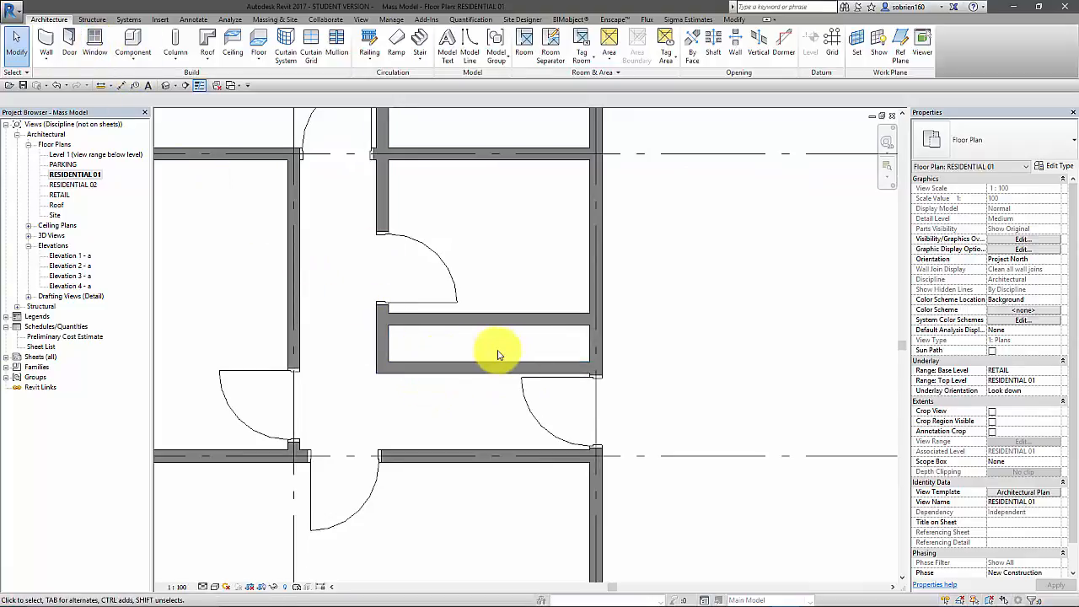
scroll(451, 371, down, 3)
middle_drag(450, 371, 463, 301)
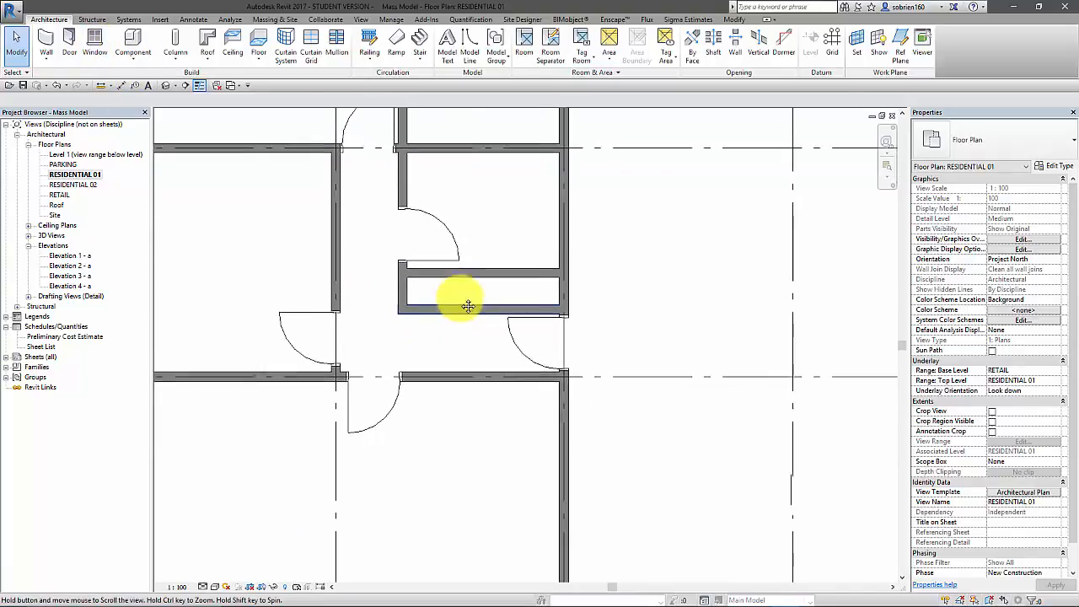
scroll(506, 327, down, 3)
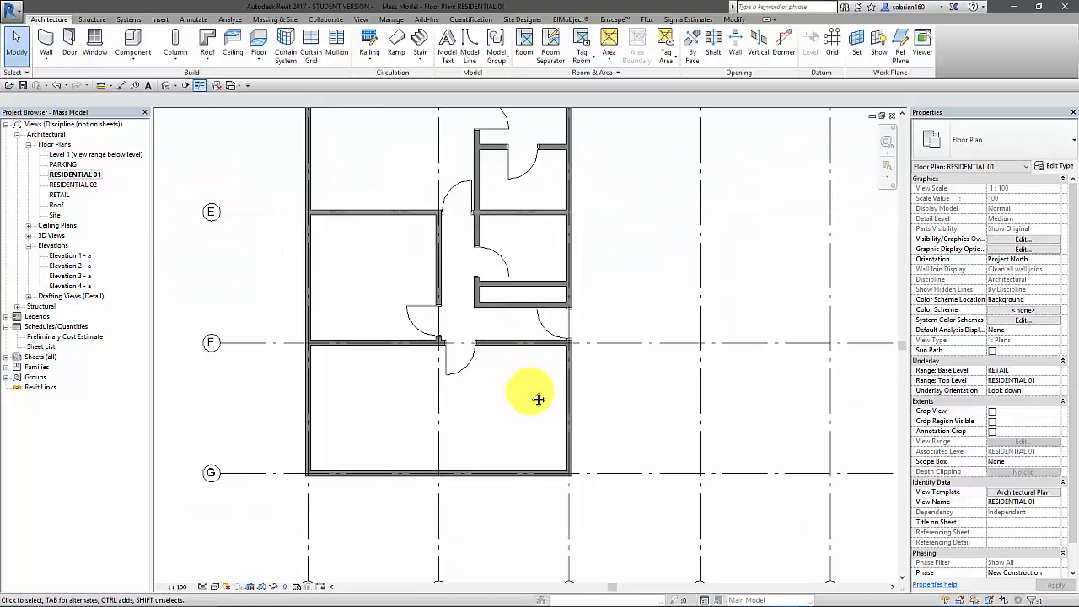
middle_drag(545, 406, 556, 484)
scroll(591, 374, down, 2)
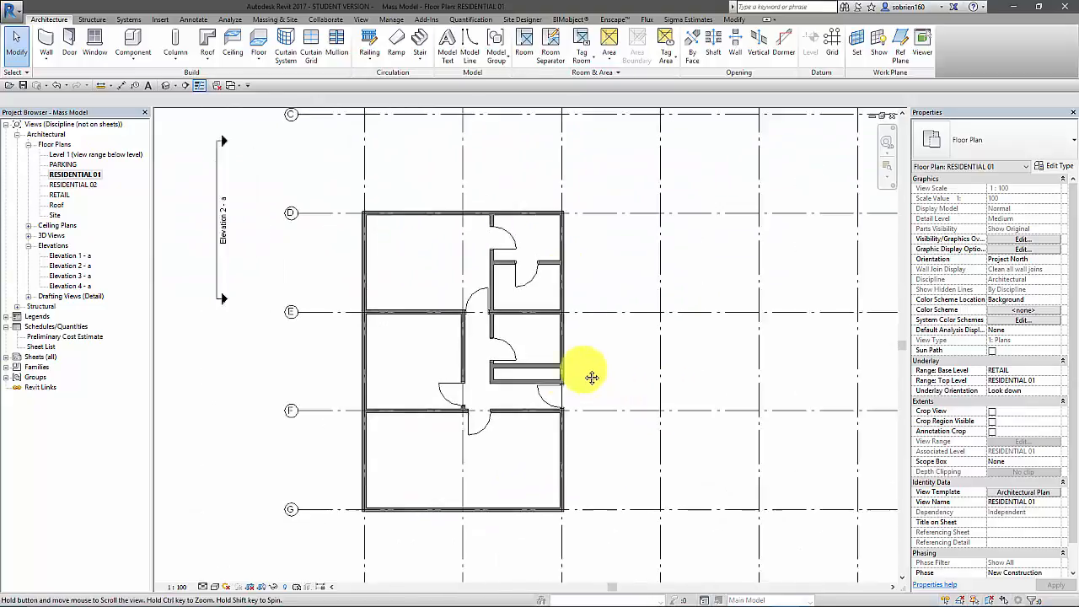
middle_drag(551, 410, 560, 405)
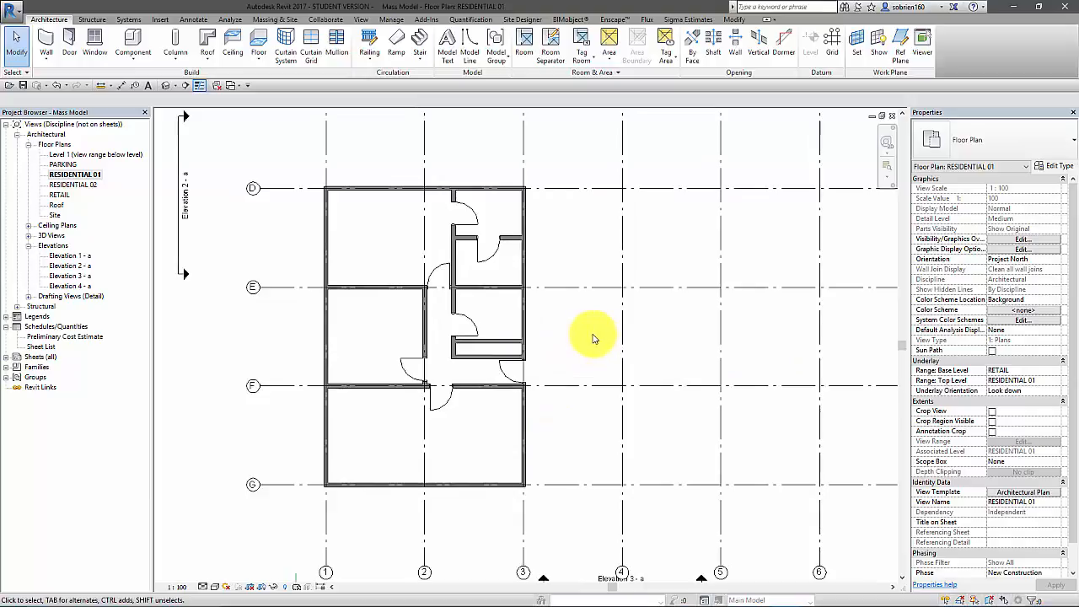
middle_drag(564, 361, 549, 373)
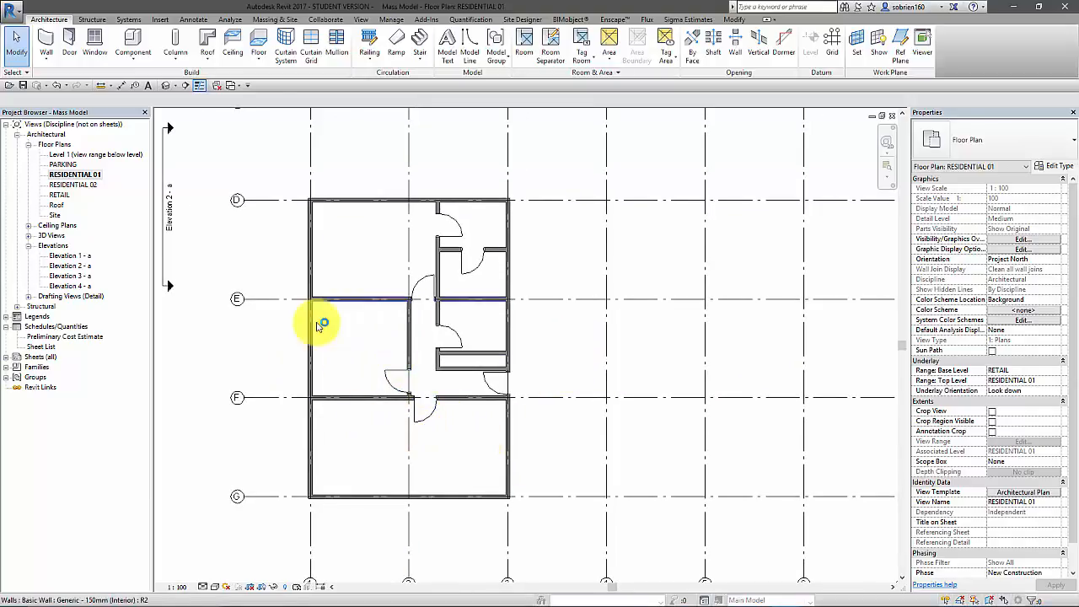
middle_drag(346, 367, 348, 376)
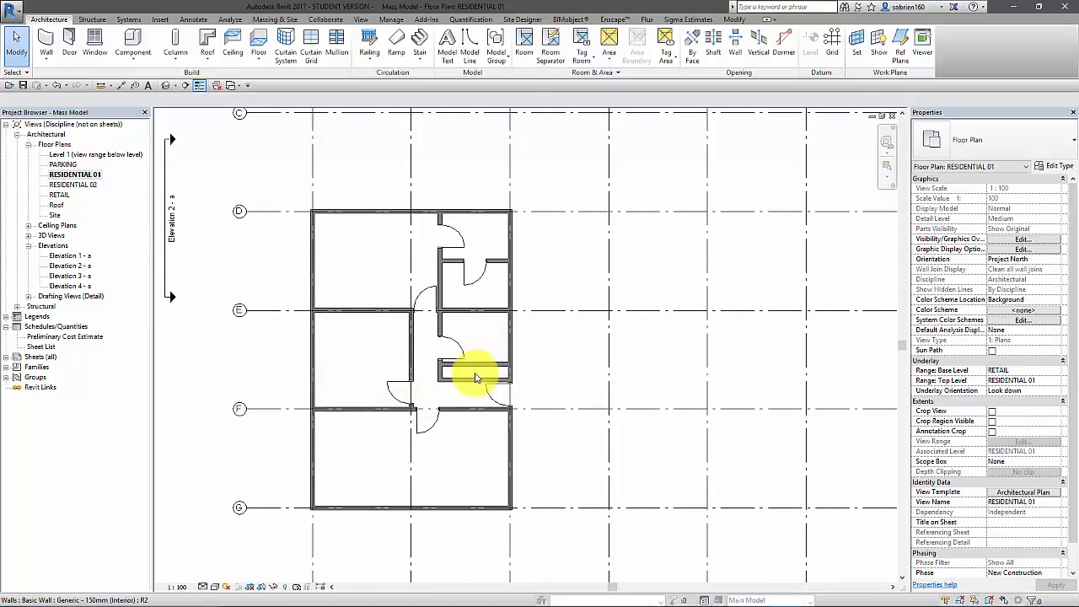
middle_drag(431, 455, 431, 461)
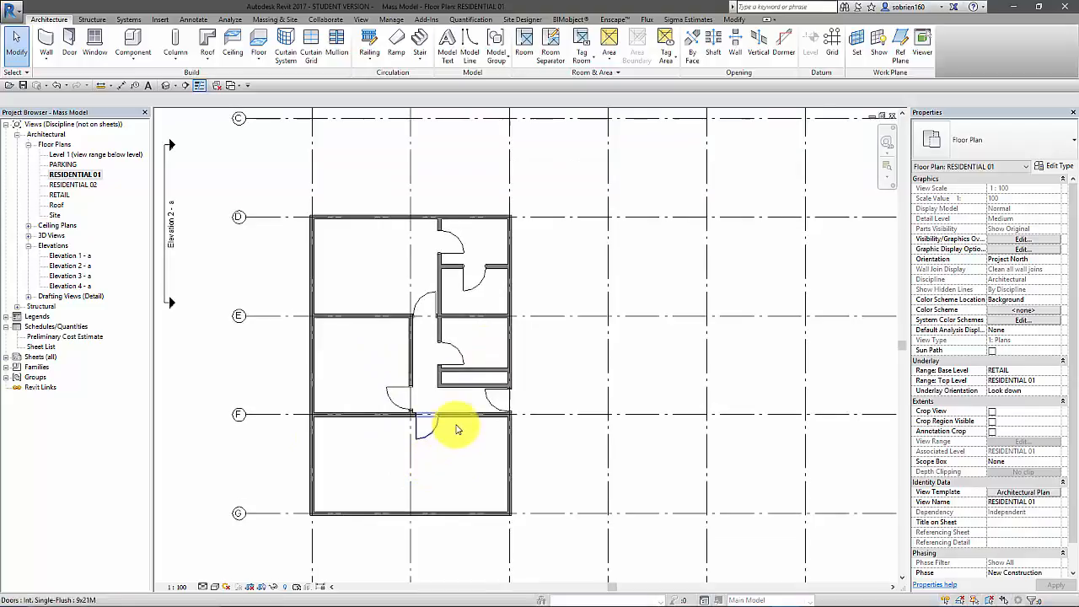
scroll(477, 471, up, 2)
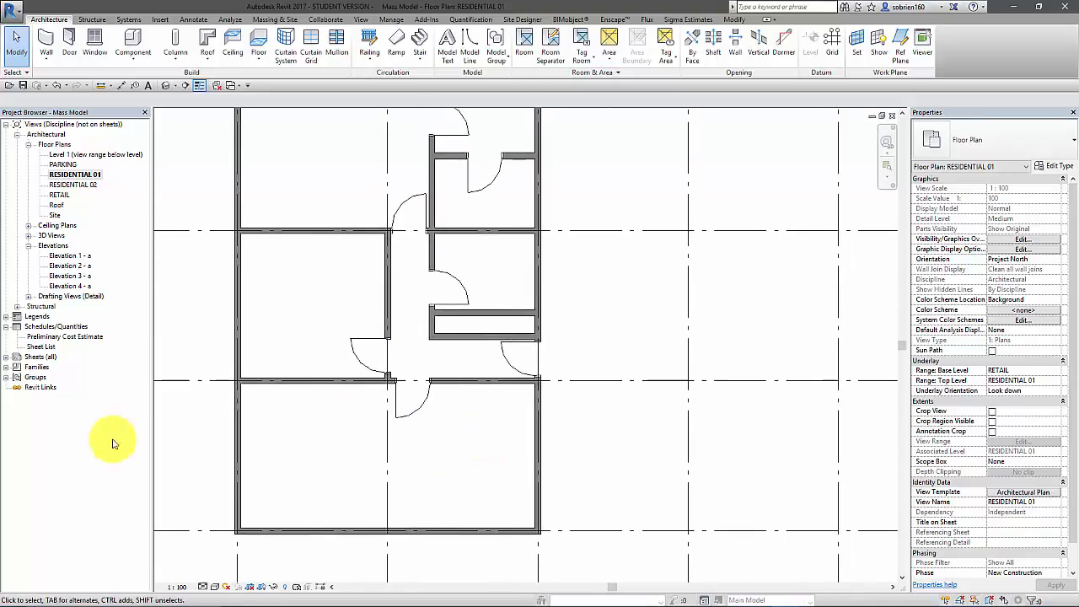
Place tagged rooms in all eight enclosed spaces of the unit, including the hallway and the narrow closet
scroll(294, 466, down, 2)
middle_drag(307, 474, 314, 468)
middle_drag(253, 315, 253, 337)
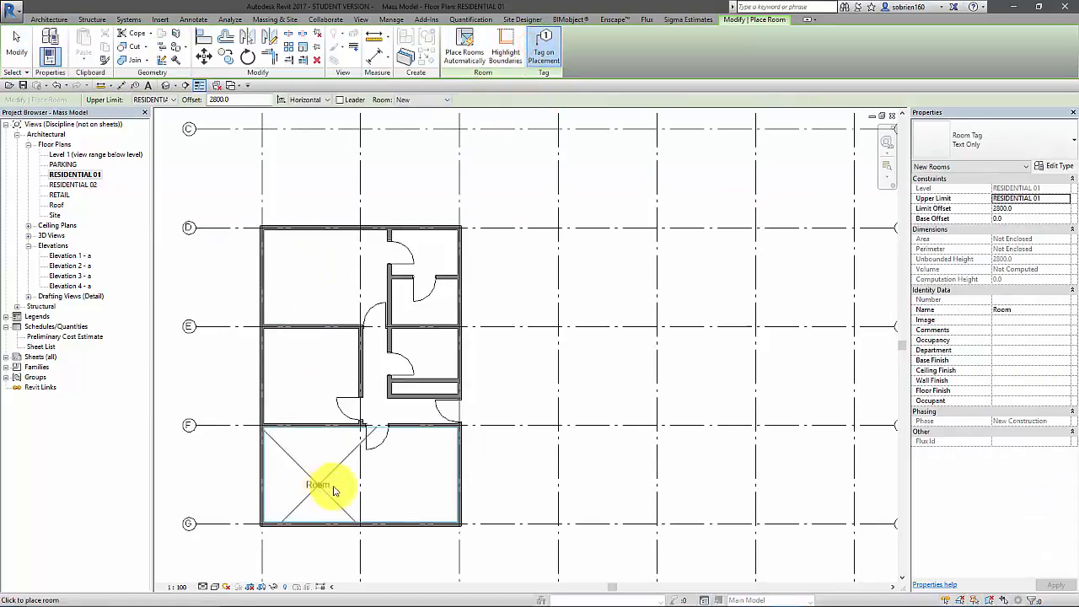
click(377, 479)
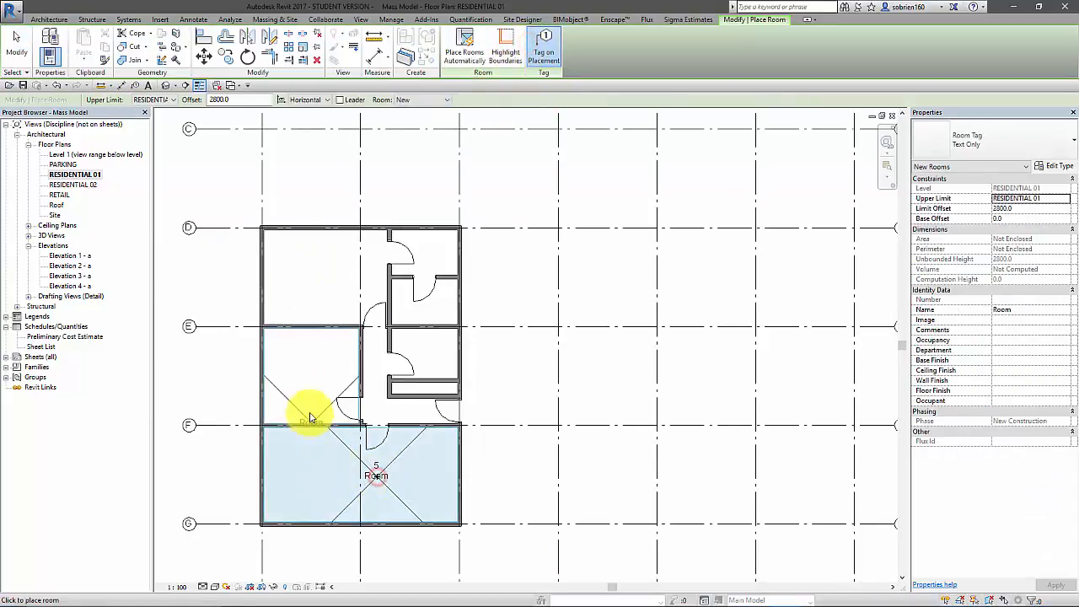
click(311, 382)
click(336, 274)
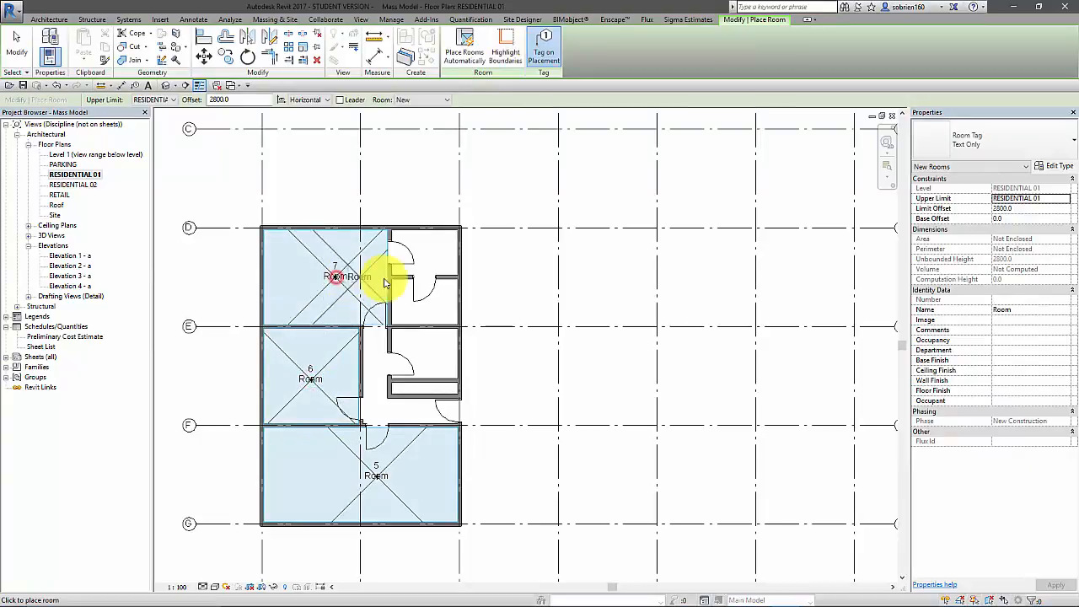
click(429, 254)
click(428, 305)
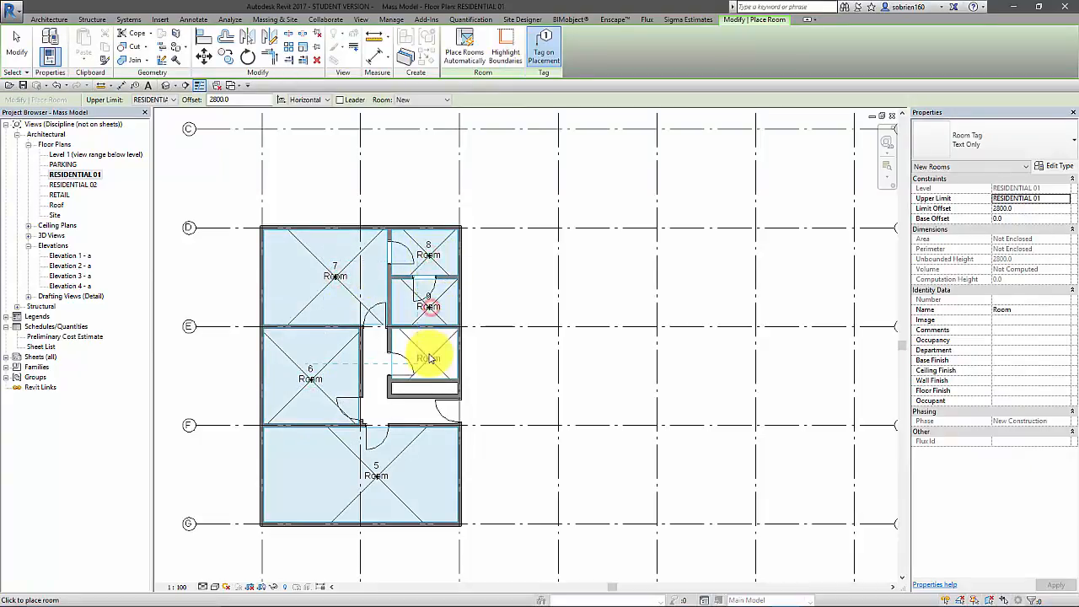
click(426, 354)
click(378, 408)
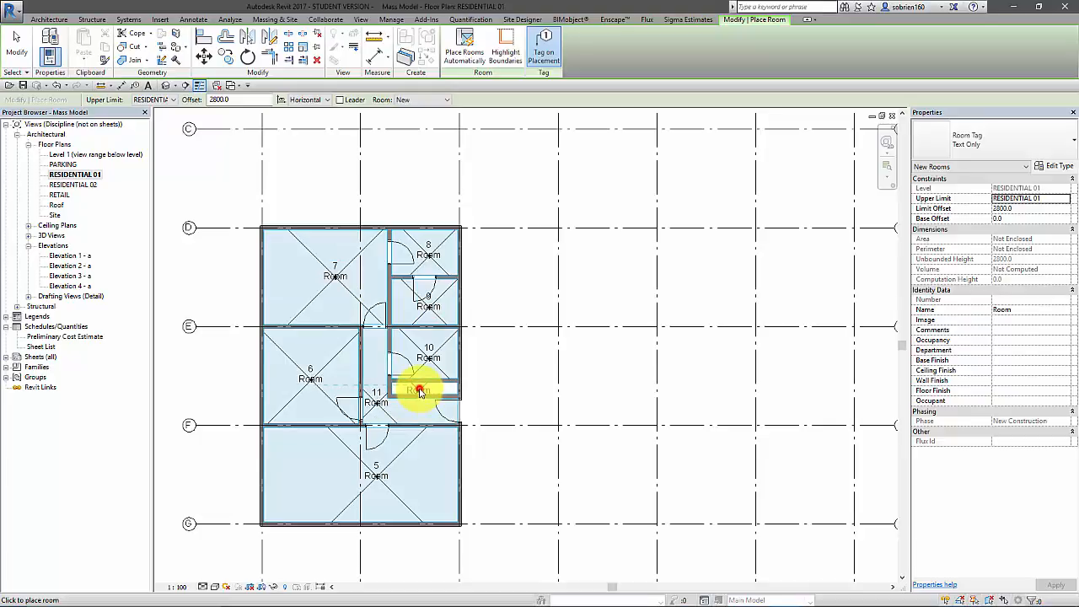
click(422, 392)
key(Escape)
key(Escape)
Name the large room between grids F and G LIVING ROOM
scroll(365, 417, up, 4)
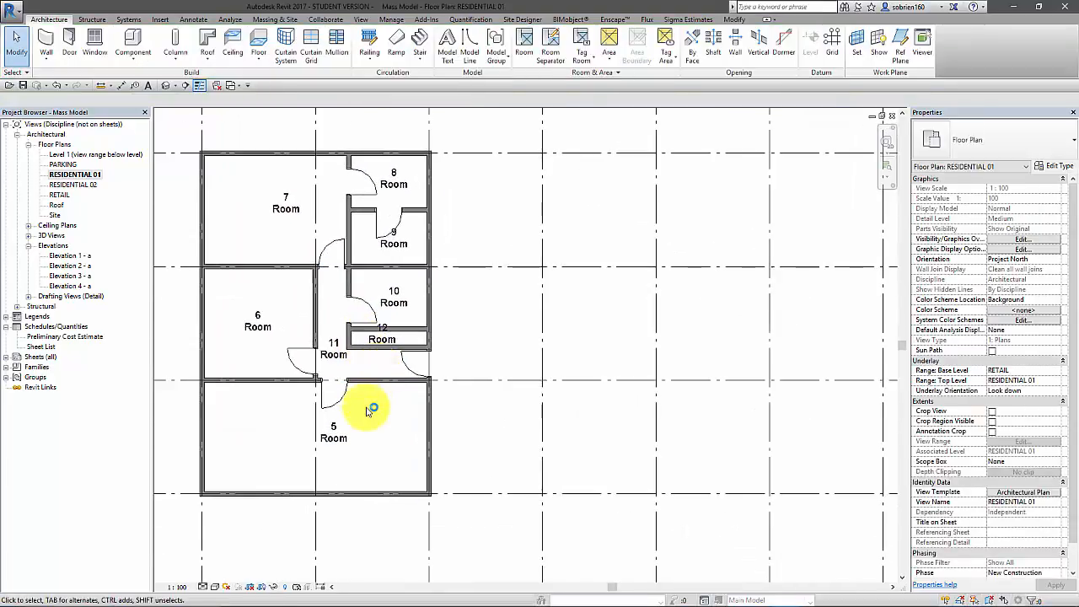
click(360, 419)
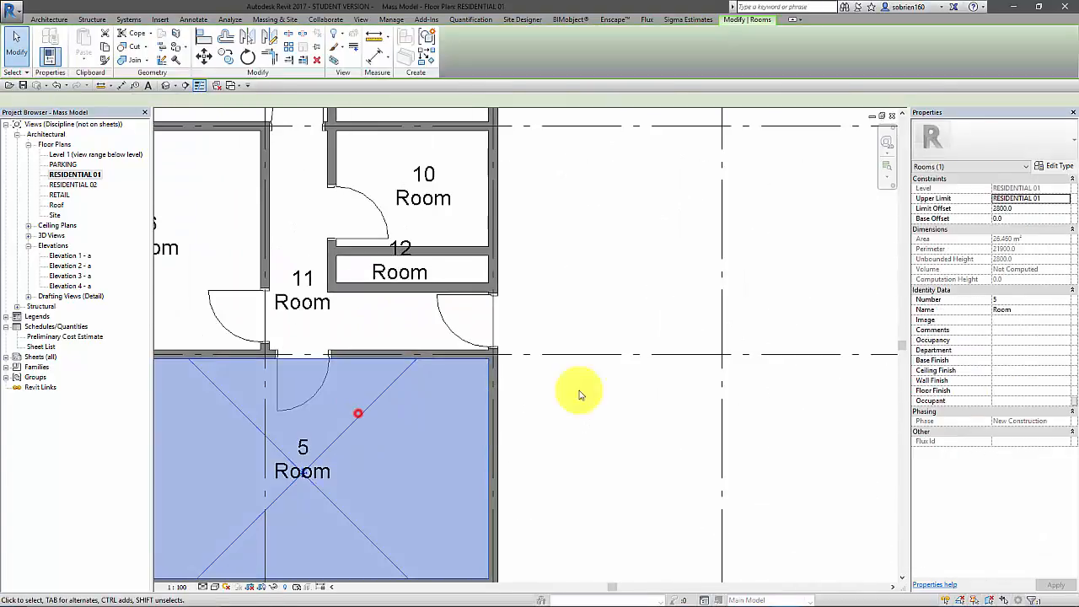
click(1024, 311)
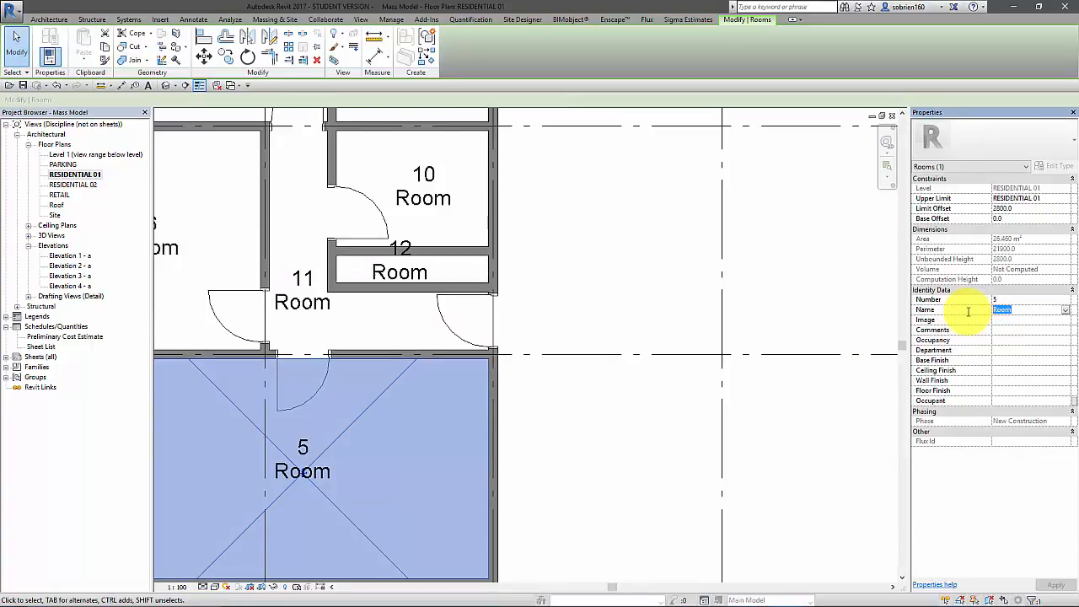
text(li)
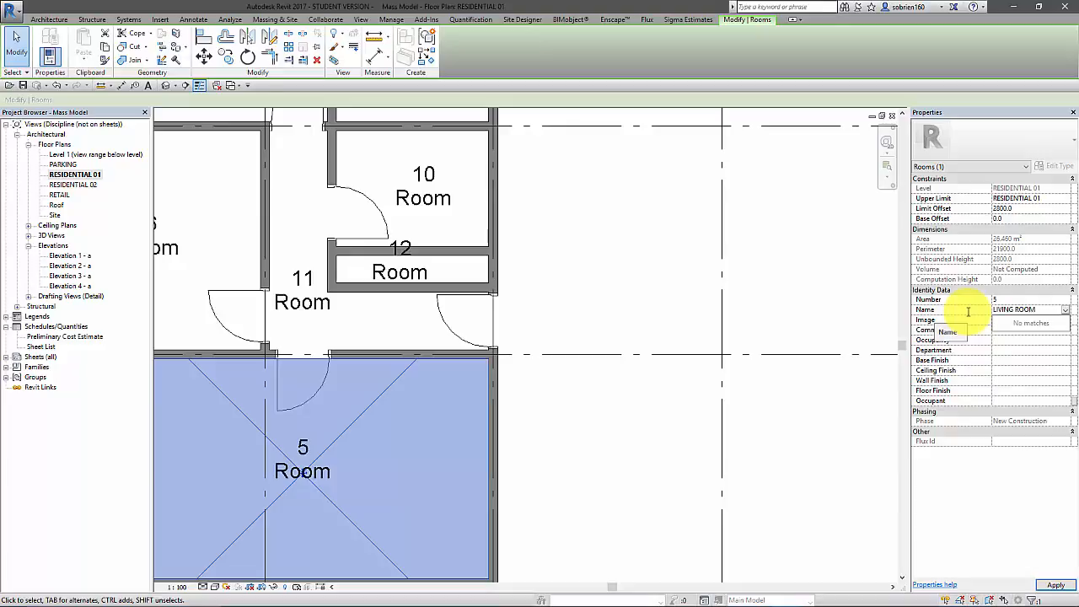
click(1056, 584)
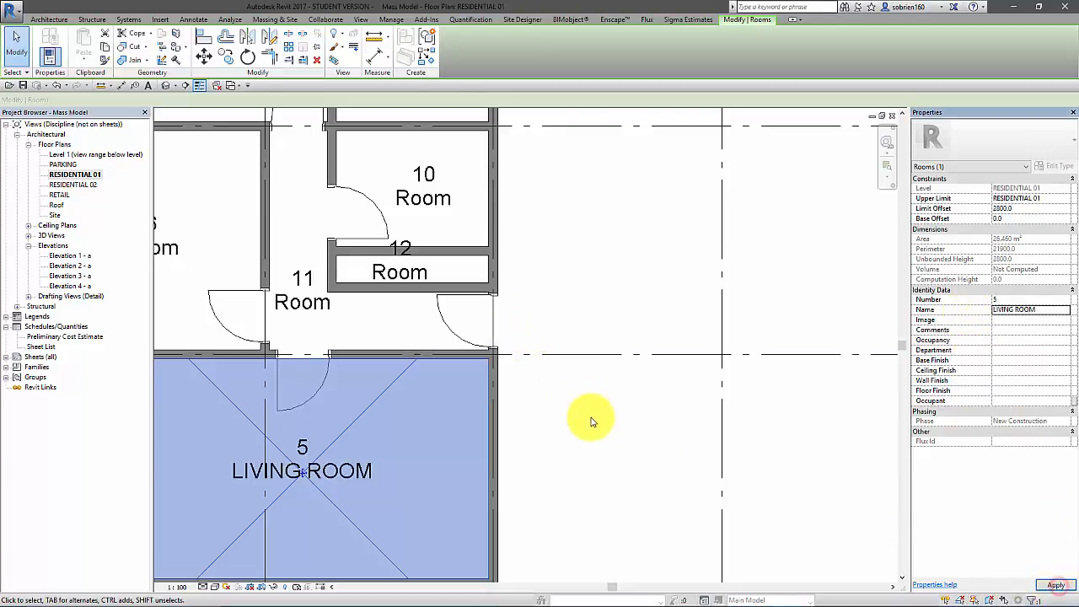
click(593, 424)
Name room 6, between grids E and F beside the hallway, BEDROOM
scroll(686, 441, down, 2)
click(407, 342)
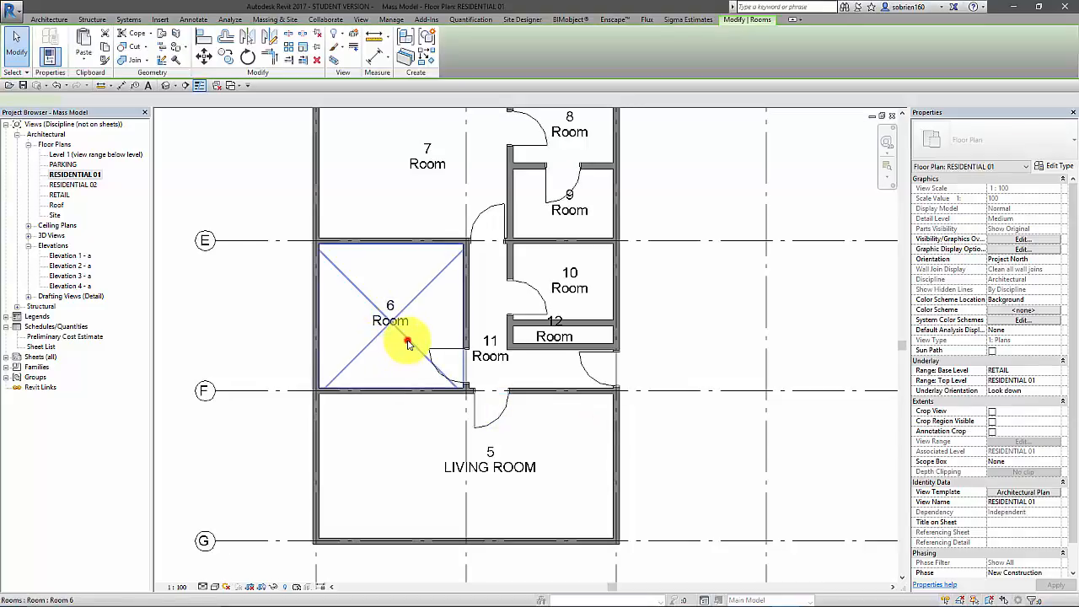
click(1002, 311)
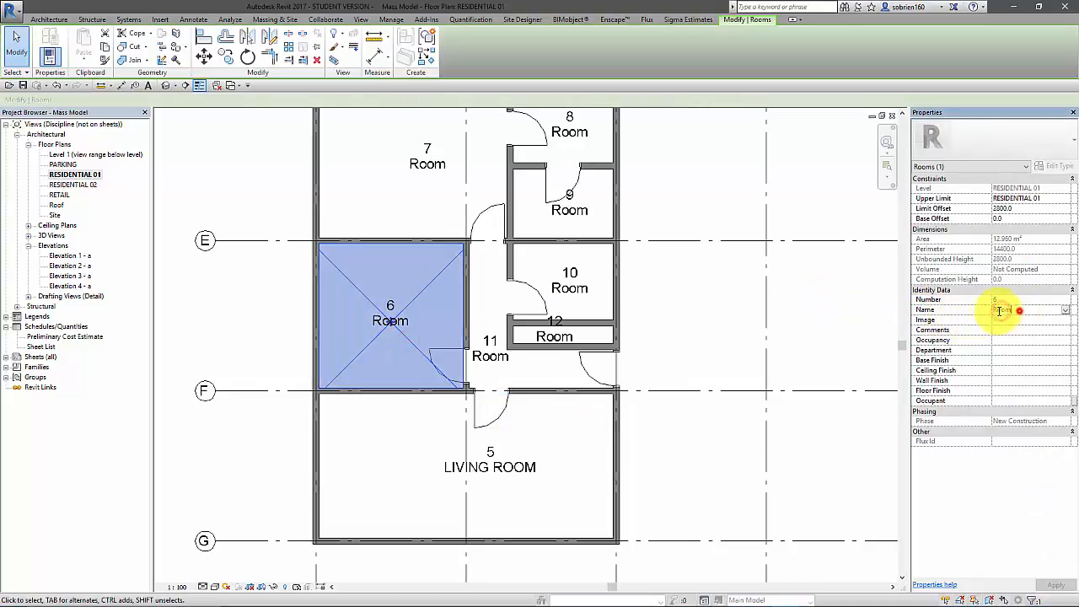
text(BEDRO)
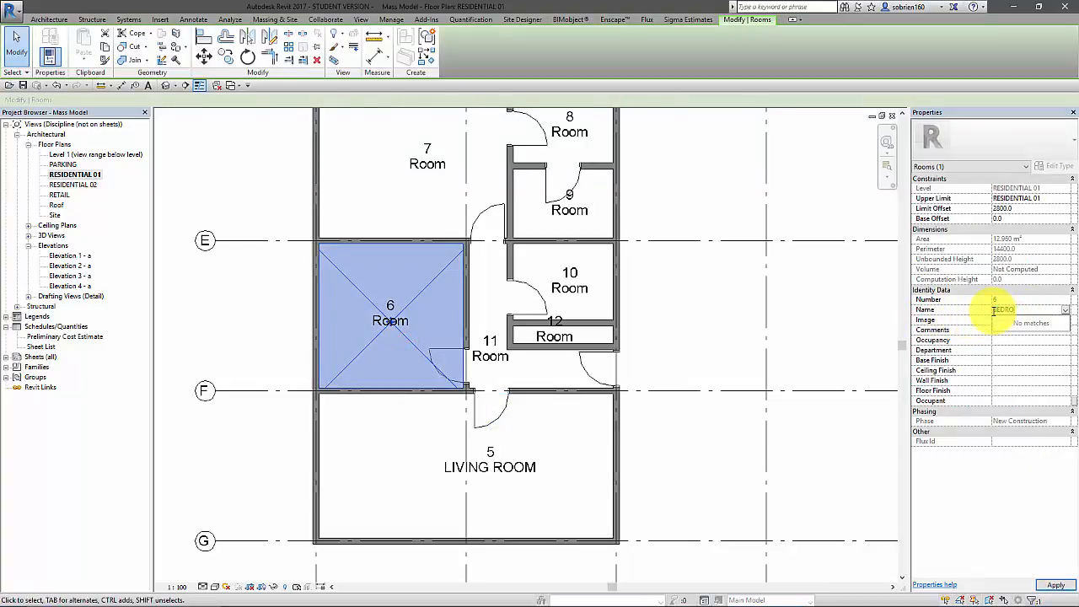
text(OM)
click(1053, 586)
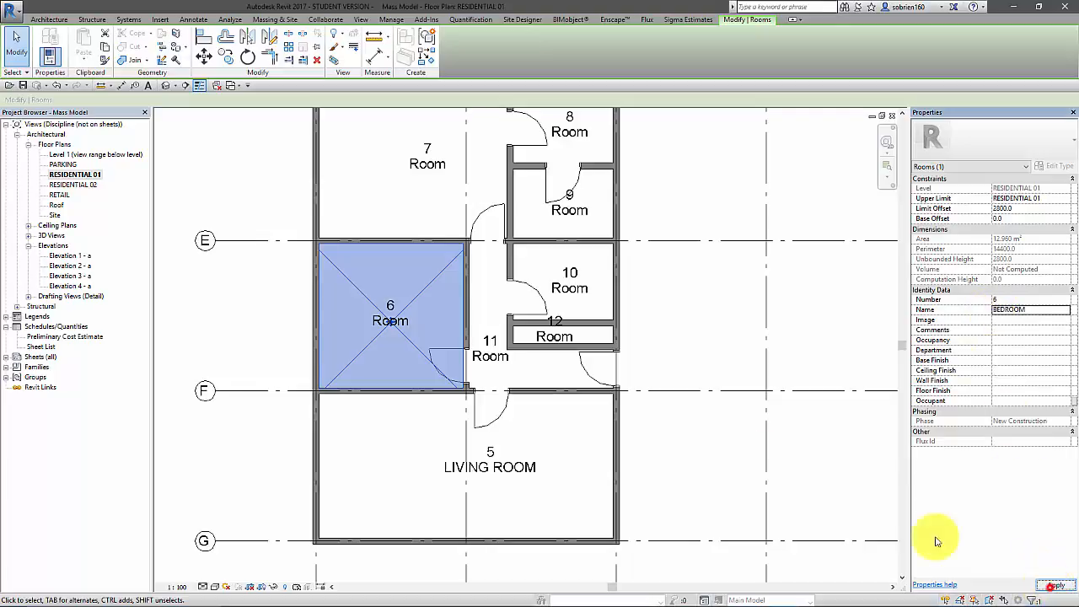
click(672, 335)
Assign the existing name BEDROOM to room 7, the large room between grids D and E
middle_drag(680, 366, 686, 435)
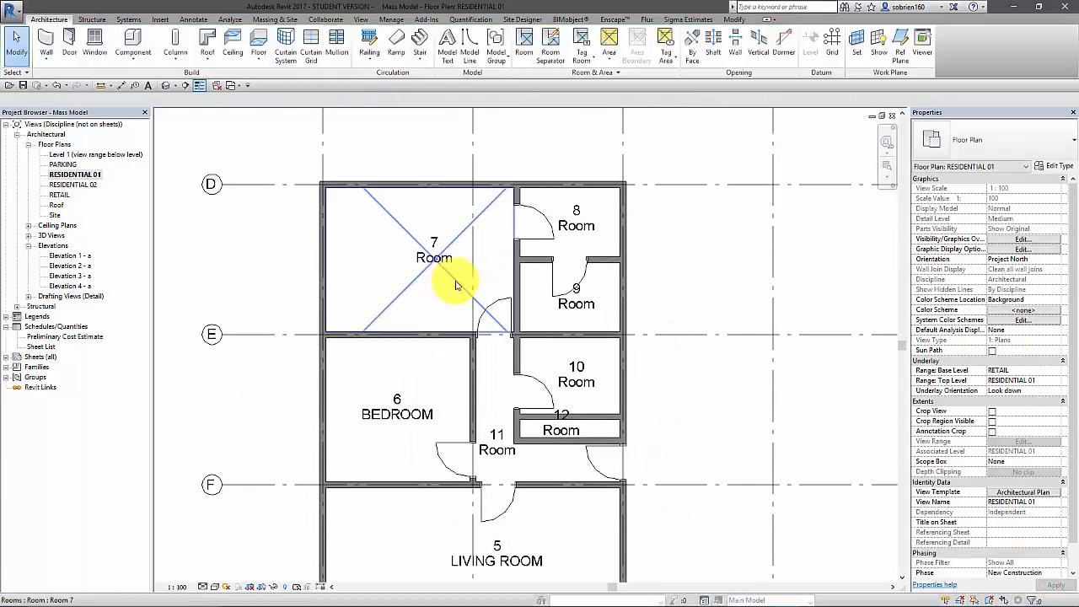
click(475, 245)
click(1067, 311)
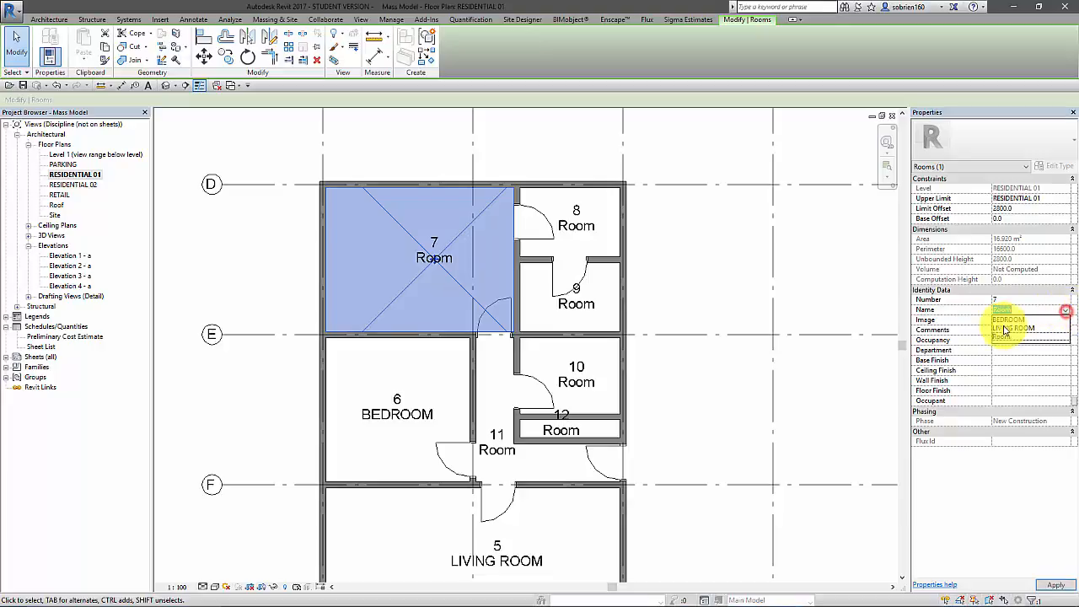
click(1010, 325)
click(723, 251)
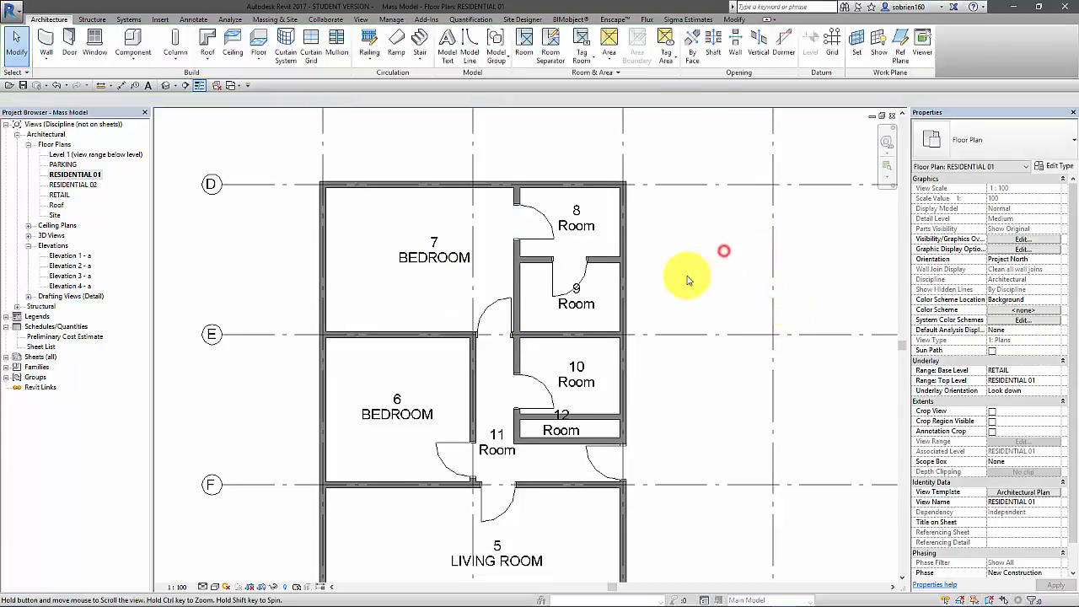
Name the L-shaped circulation space, room 11, HALLWAY
scroll(590, 441, up, 2)
scroll(556, 448, up, 1)
click(422, 452)
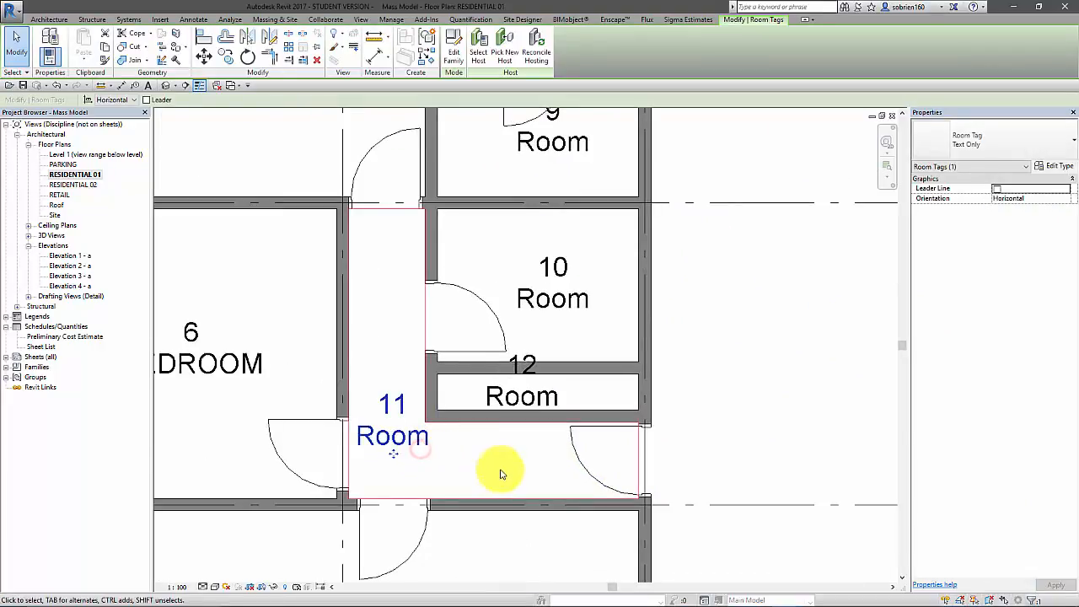
click(544, 466)
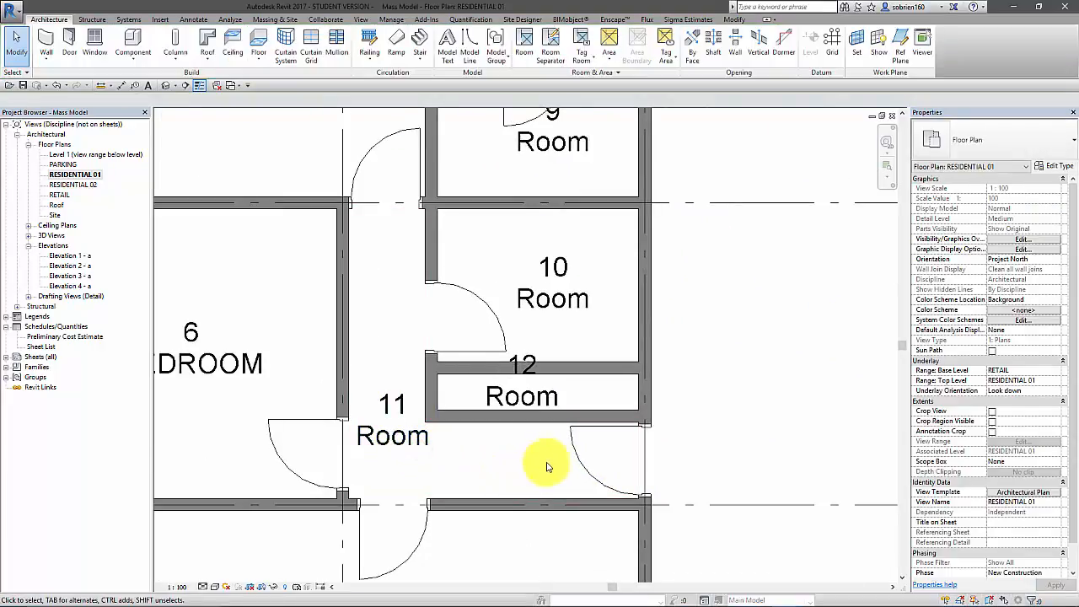
click(363, 473)
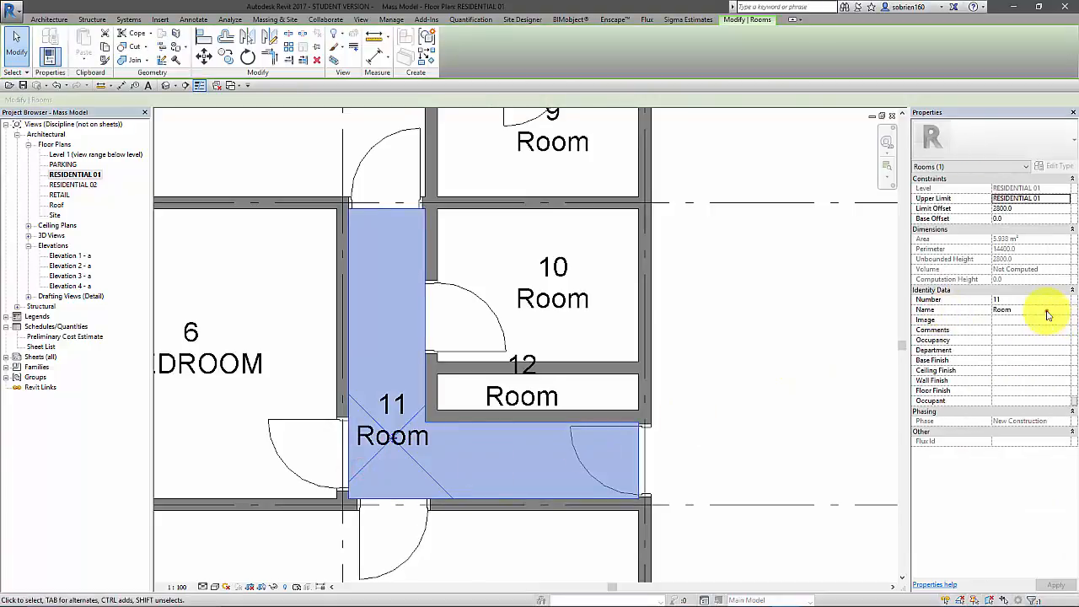
click(1048, 312)
text(HALLWA)
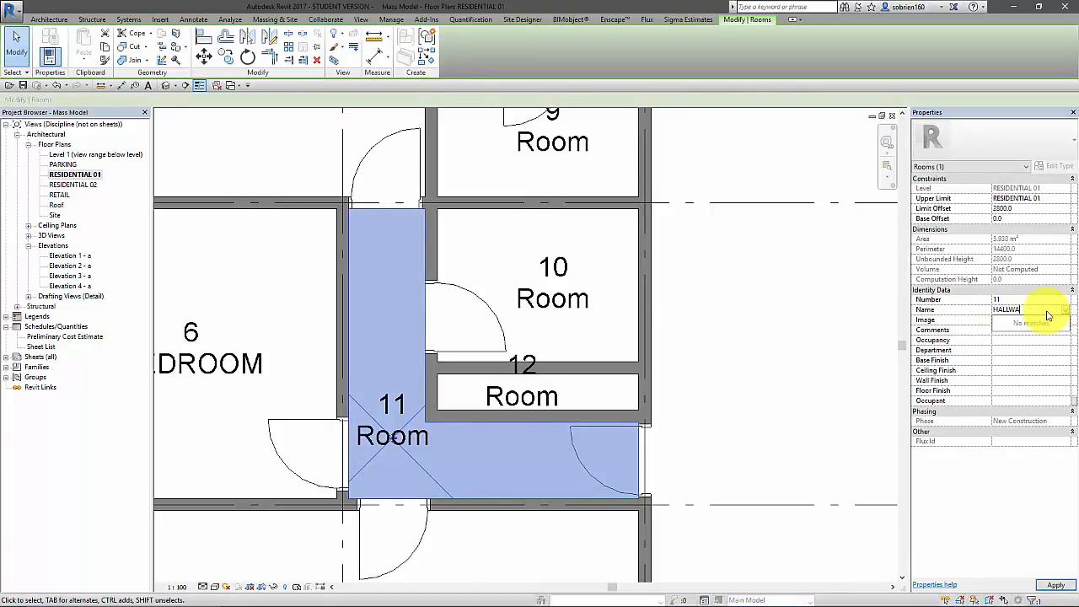
text(Y)
click(1055, 584)
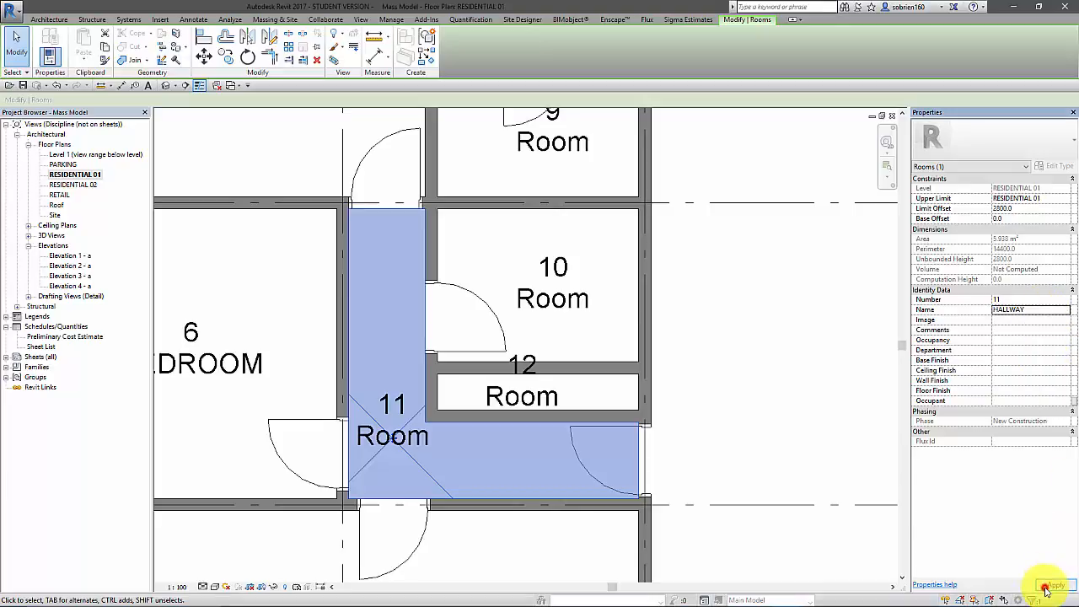
click(801, 422)
Name the narrow closet next to the hallway, room 12, STORAGE
middle_drag(599, 412, 600, 442)
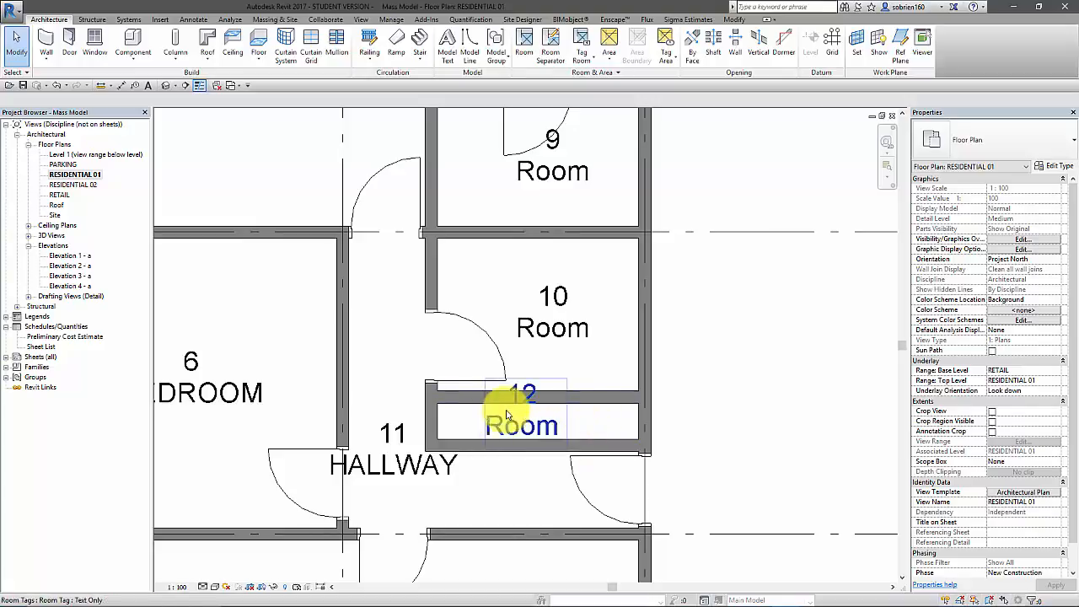
click(450, 406)
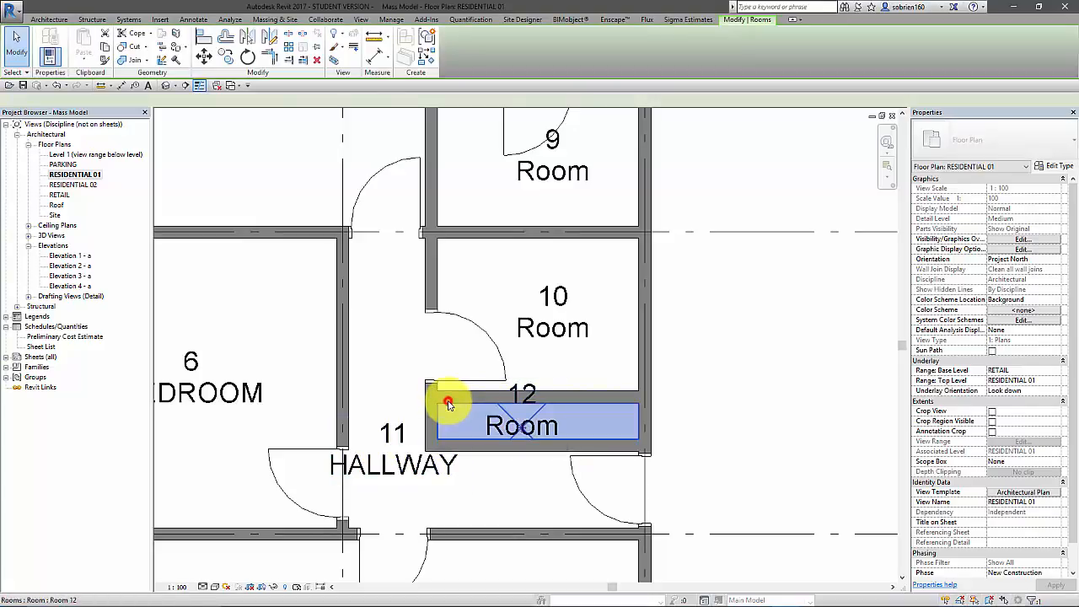
click(1038, 309)
text(STORAGE)
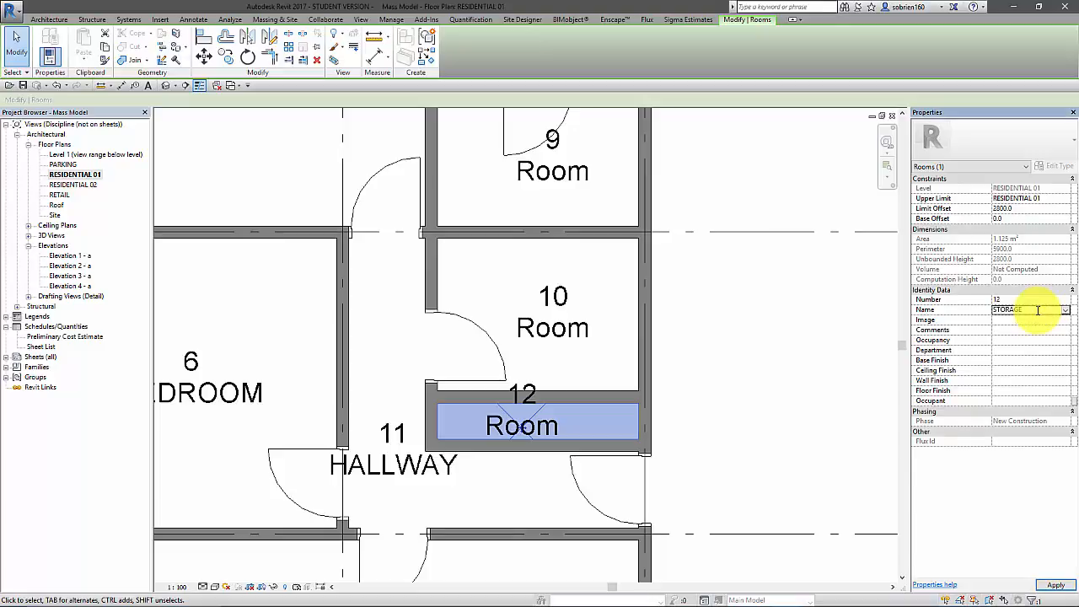
click(1055, 585)
click(745, 307)
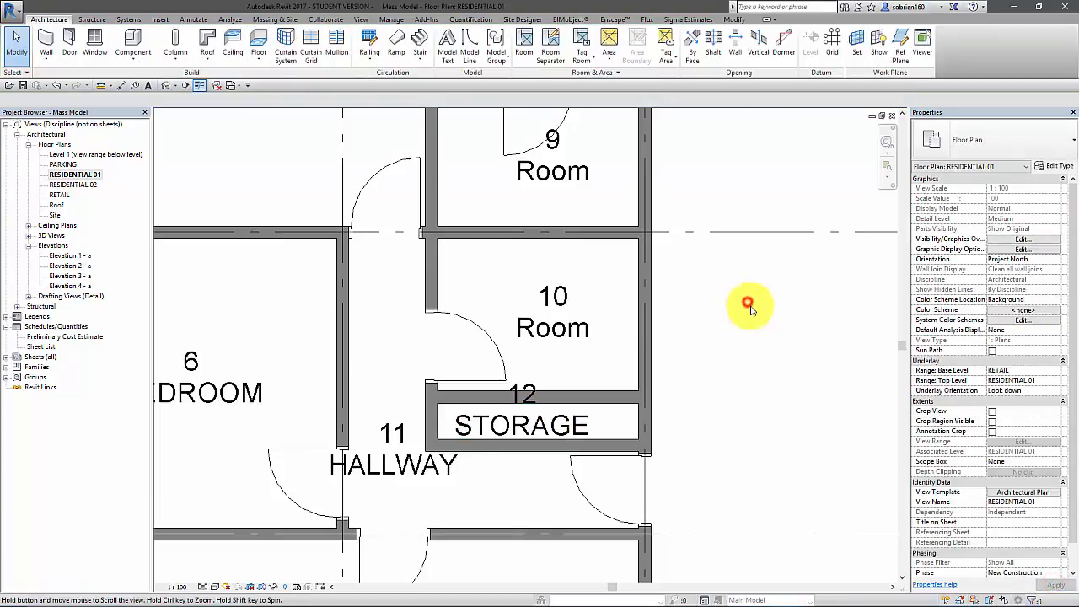
Name room 9, the small room just above grid E, BATHROOM
middle_drag(754, 301, 755, 383)
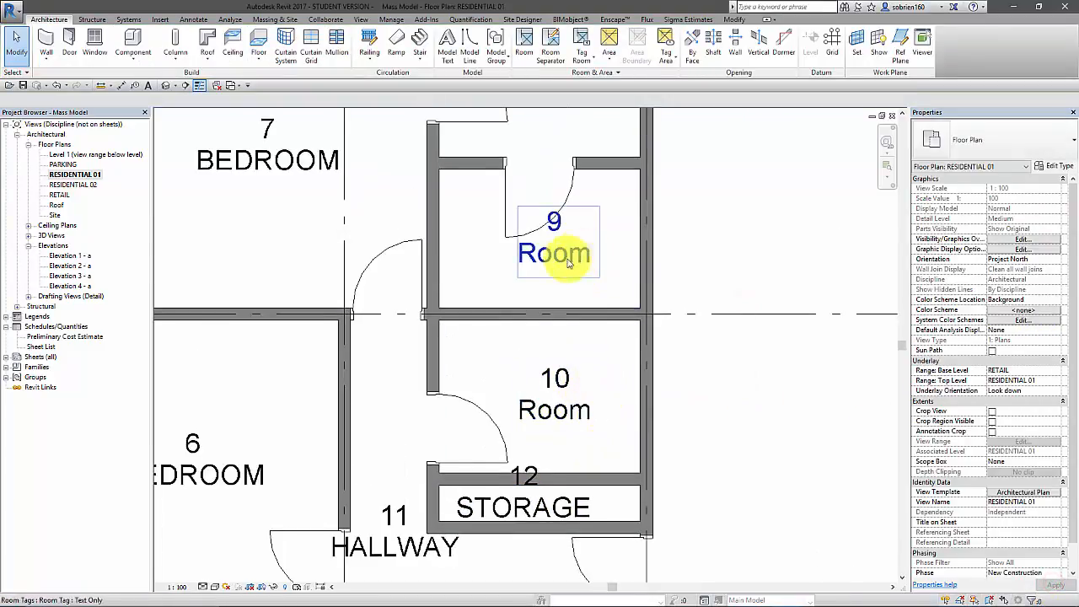
click(524, 288)
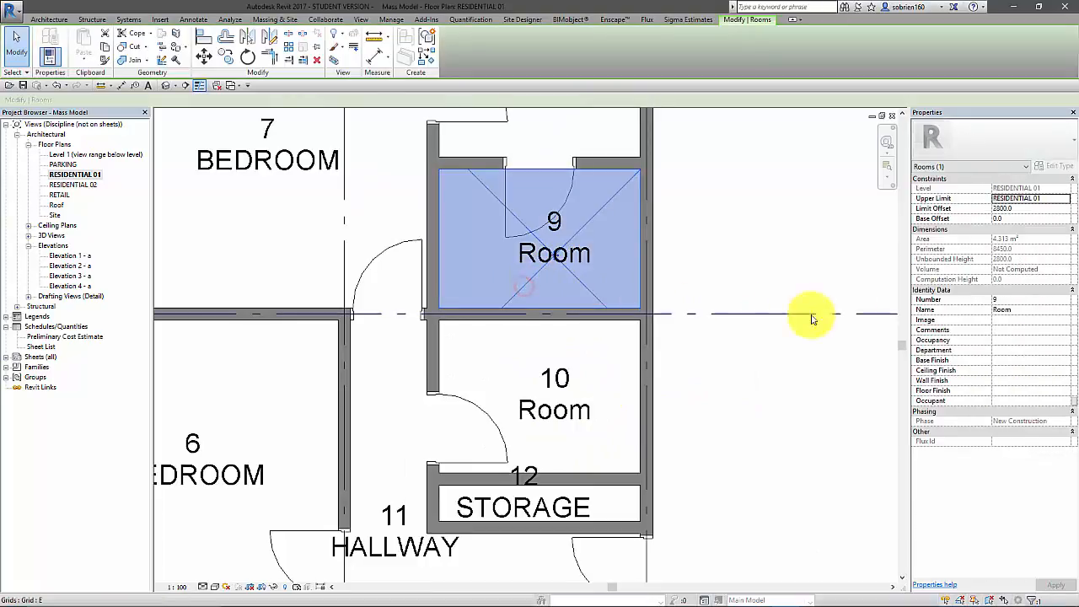
click(1025, 312)
text(BATHROOM)
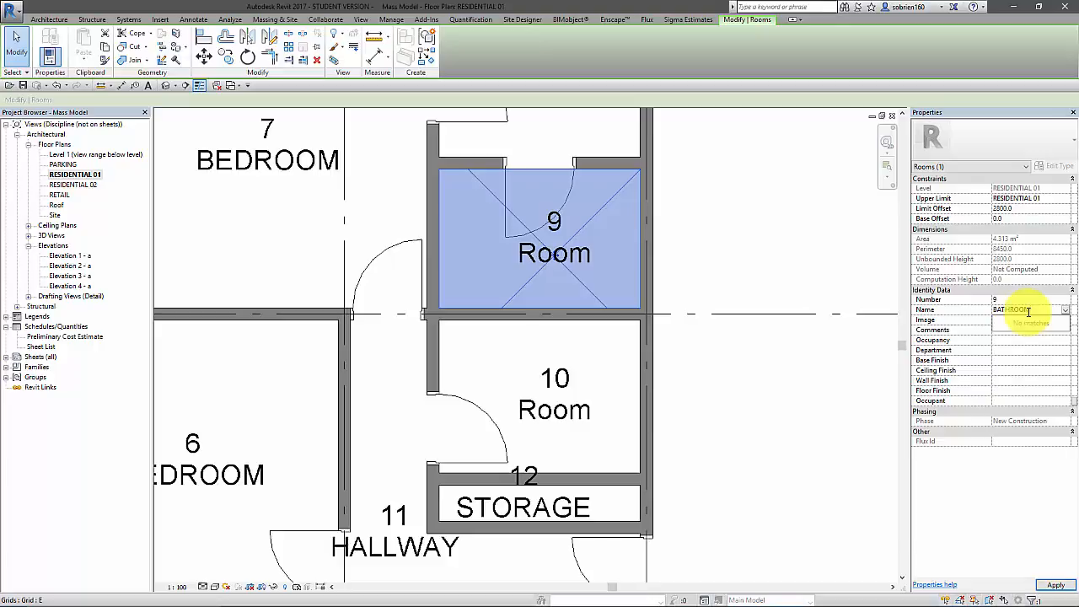
click(1055, 585)
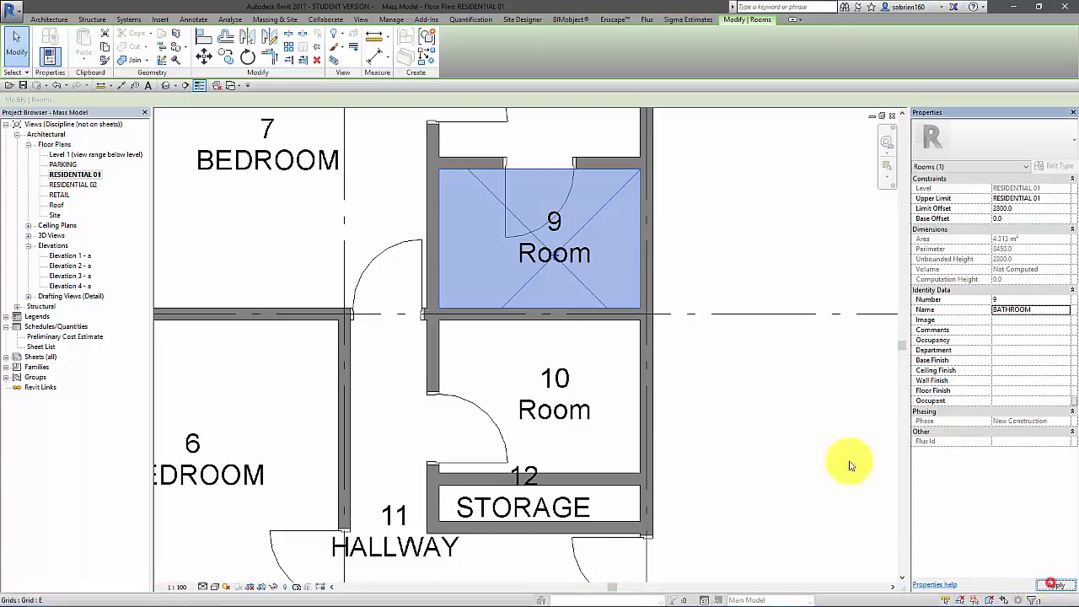
click(807, 438)
Assign the existing name BATHROOM to room 10, the small room between grid E and the storage closet
middle_drag(805, 438, 722, 433)
scroll(635, 416, down, 2)
middle_drag(624, 432, 586, 433)
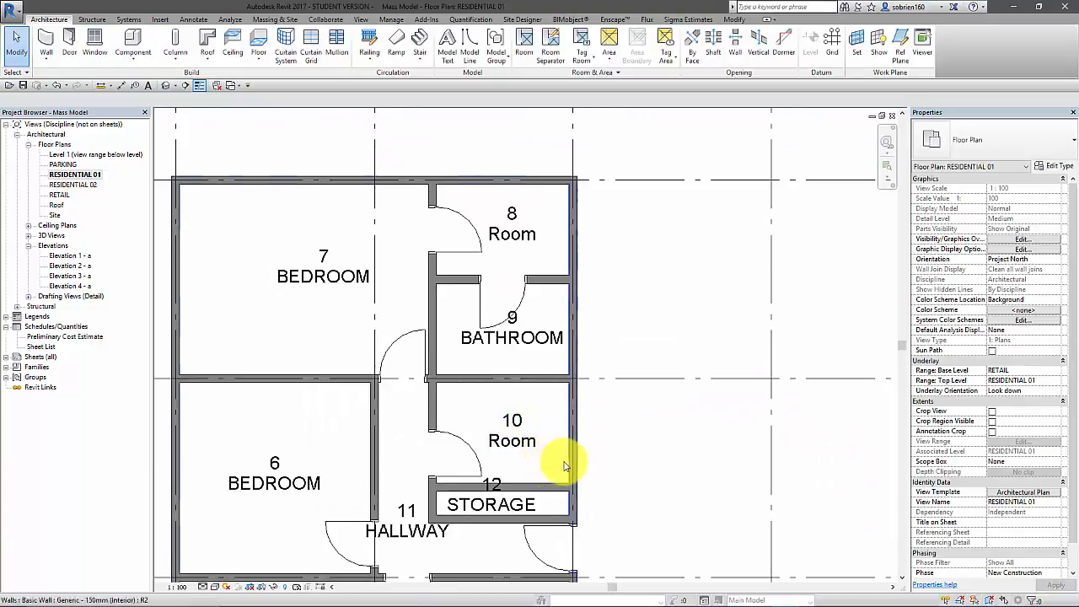
click(563, 464)
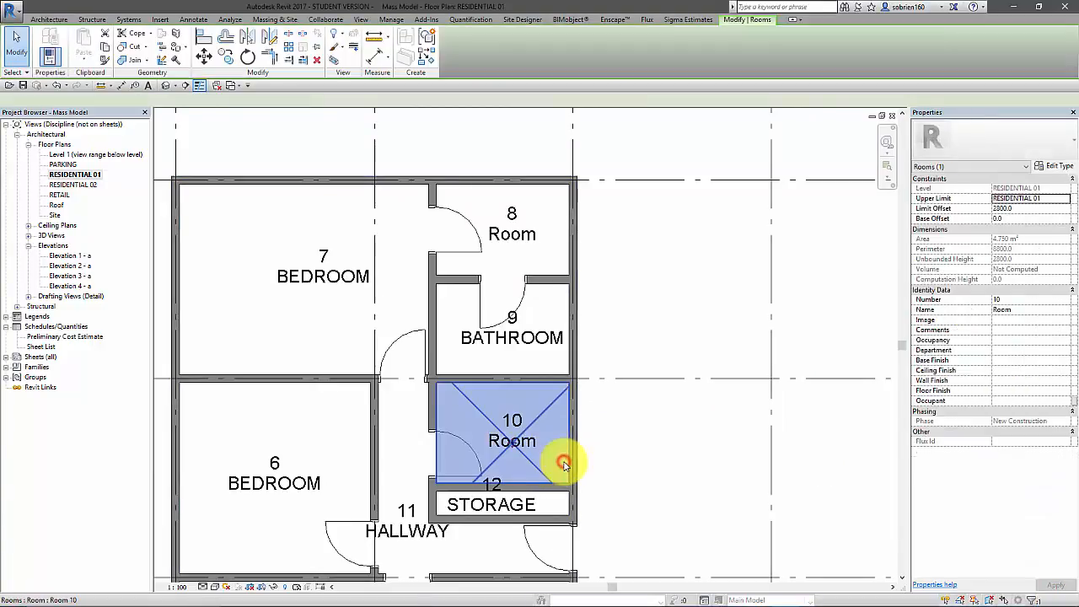
click(1068, 310)
click(1011, 320)
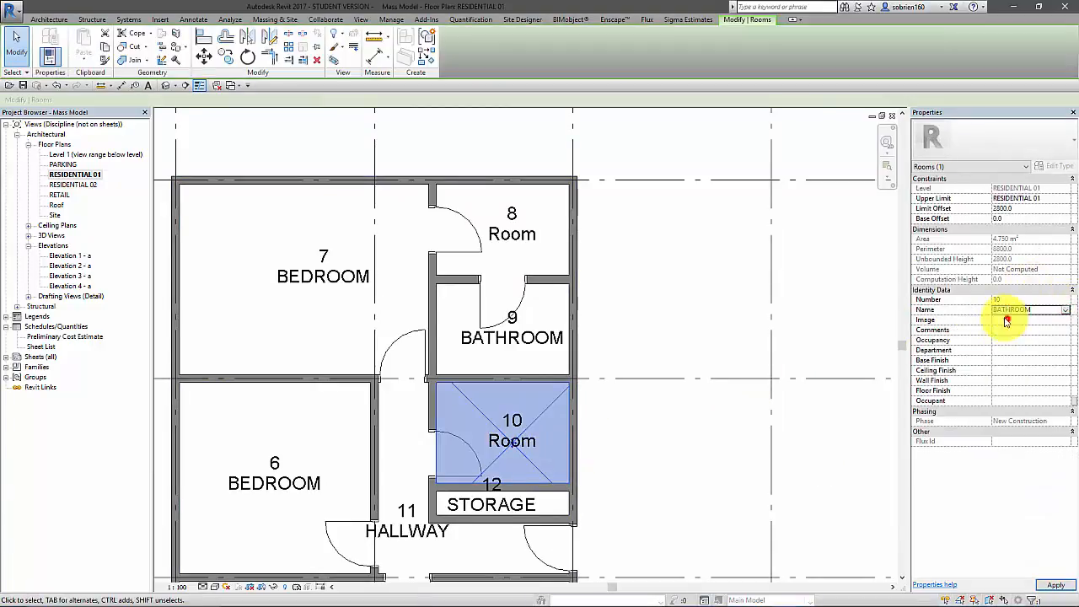
click(696, 242)
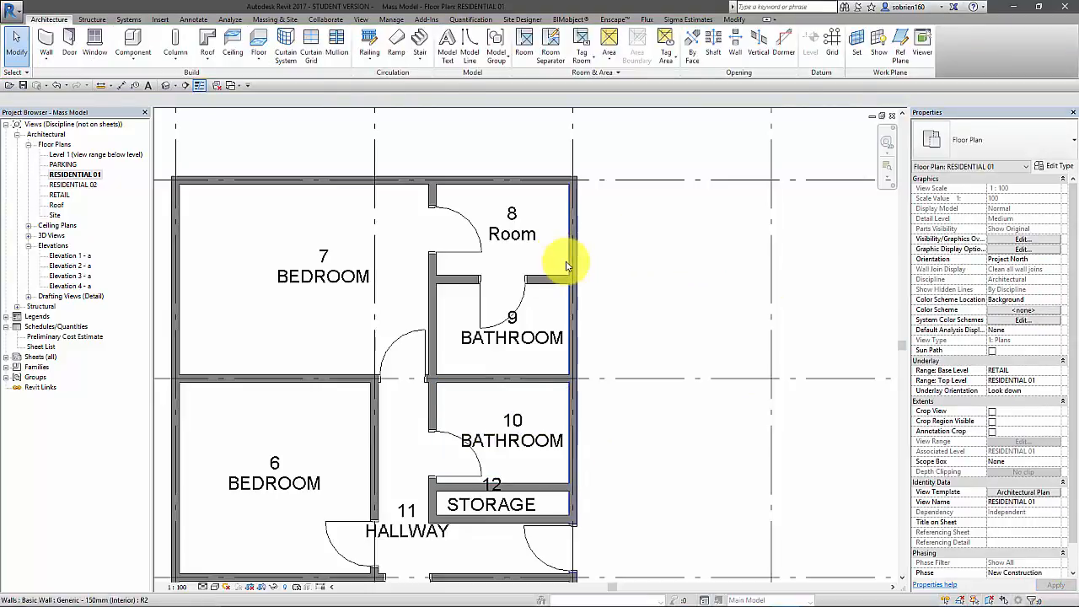
Assign the existing name STORAGE to room 8, the small room beside grid D
click(561, 261)
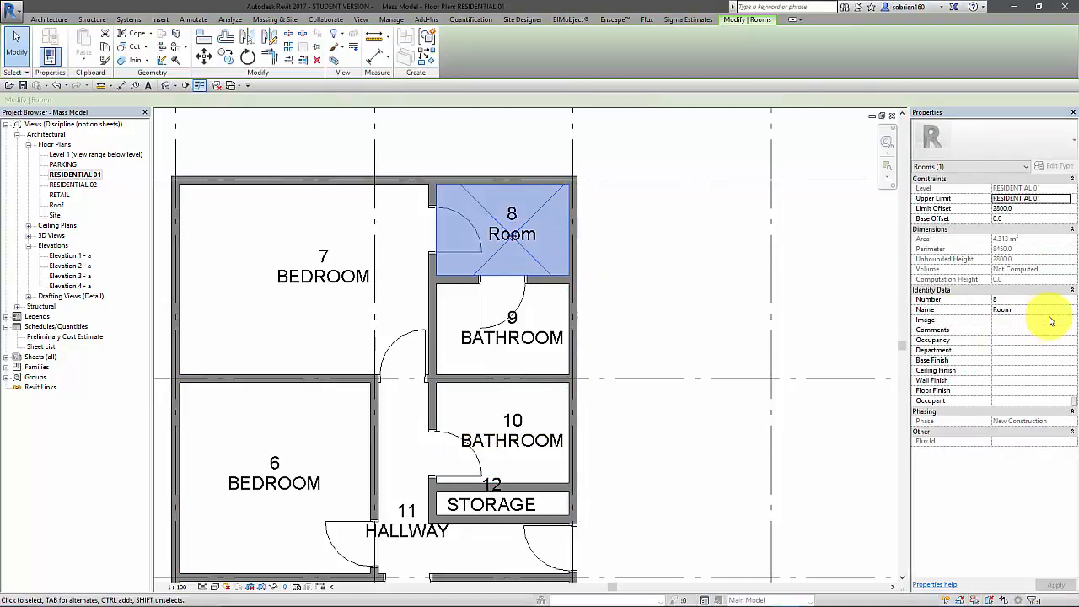
click(1069, 311)
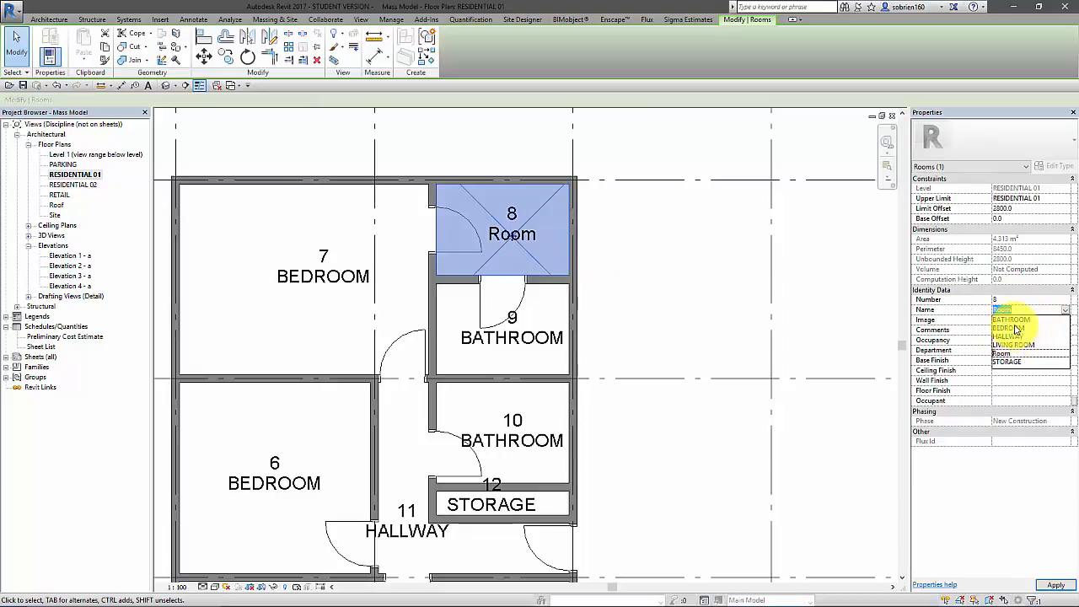
click(1026, 362)
click(810, 288)
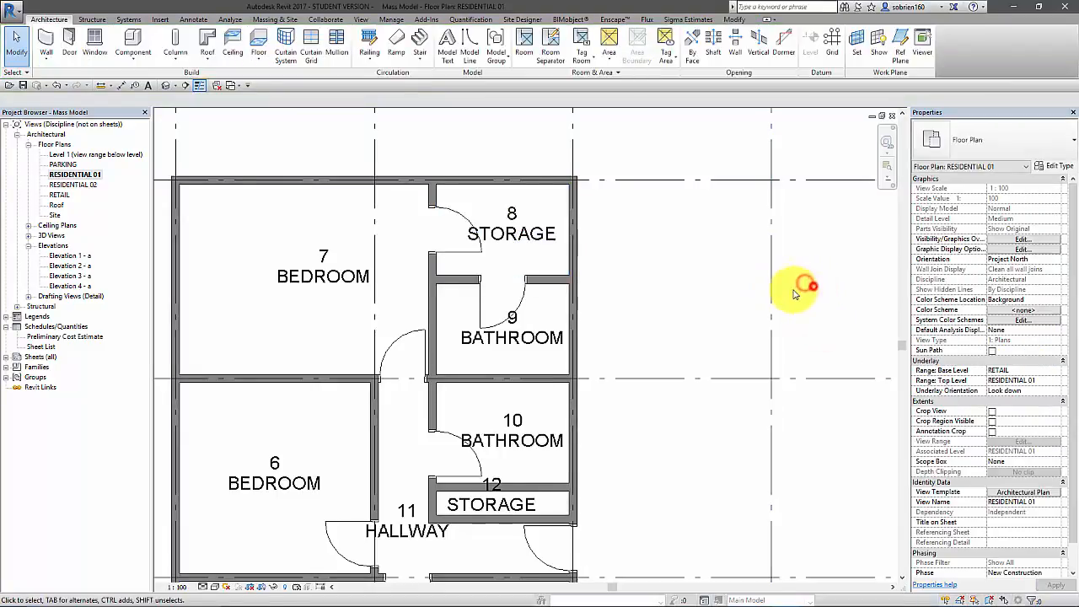
Place a color fill legend beside the unit, using the Rooms space type and the Name color scheme
scroll(677, 229, down, 2)
scroll(676, 228, down, 3)
middle_drag(667, 236, 647, 313)
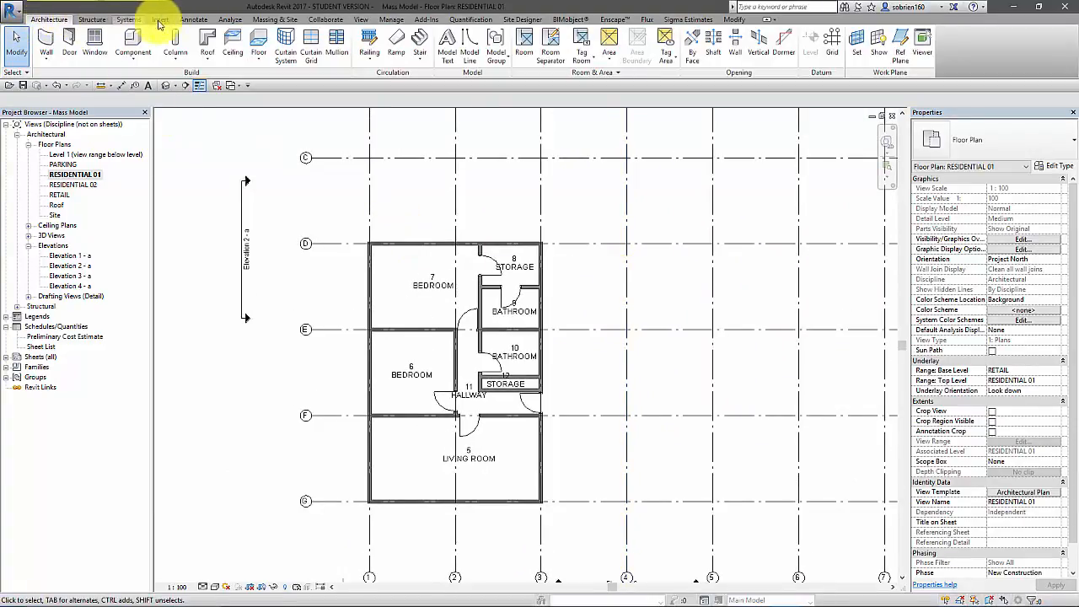
click(195, 19)
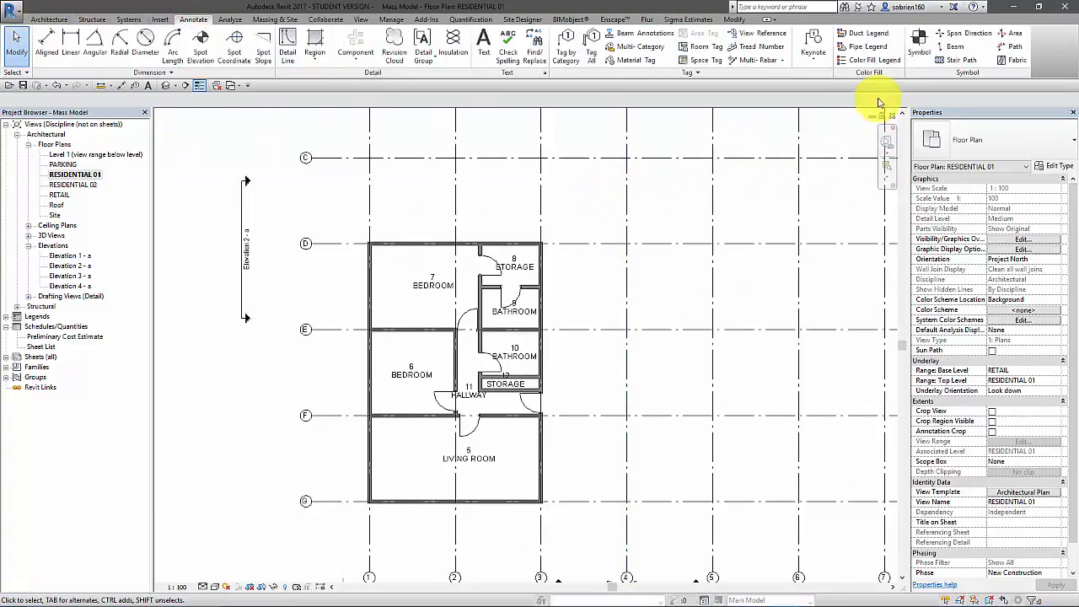
click(860, 66)
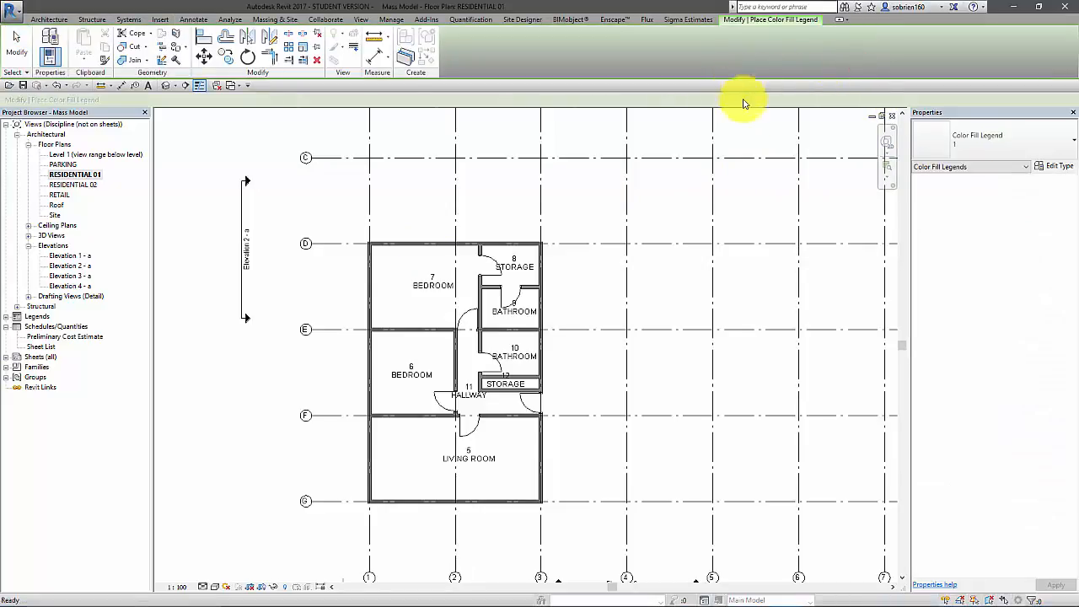
click(661, 267)
click(539, 306)
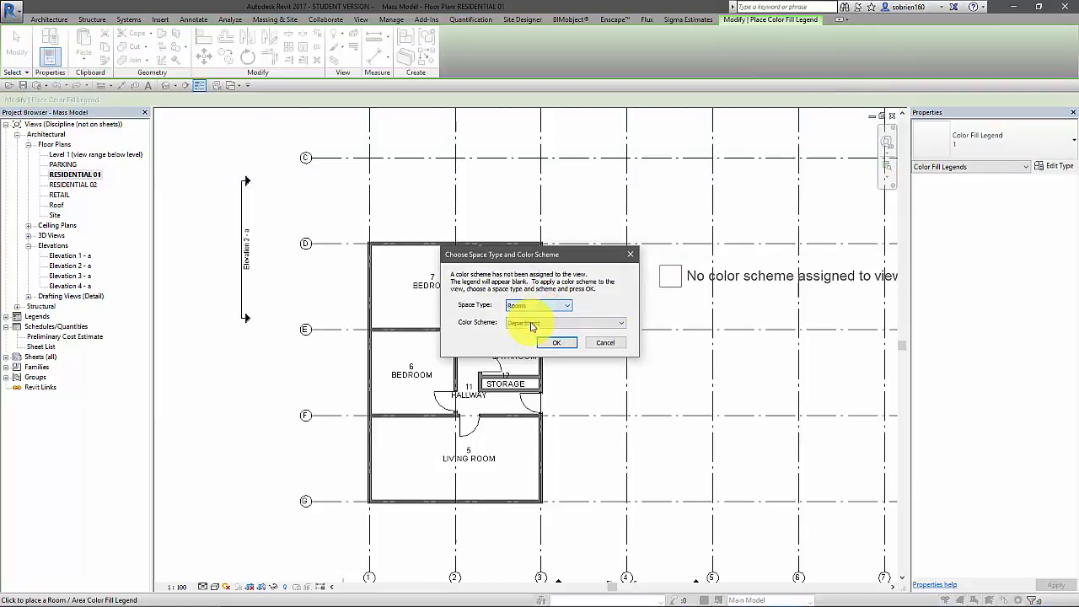
click(536, 333)
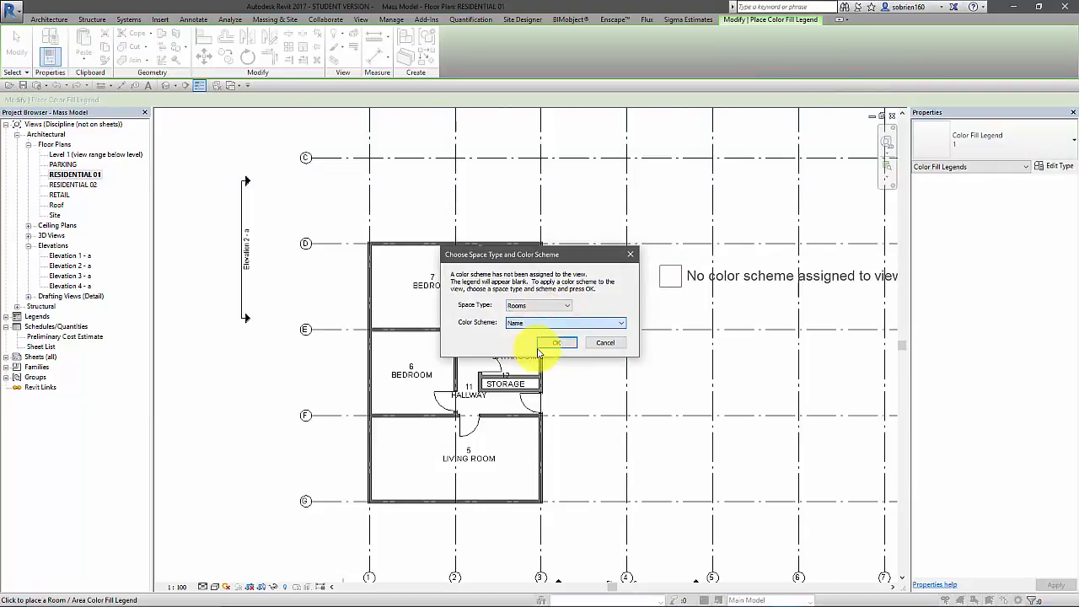
click(559, 344)
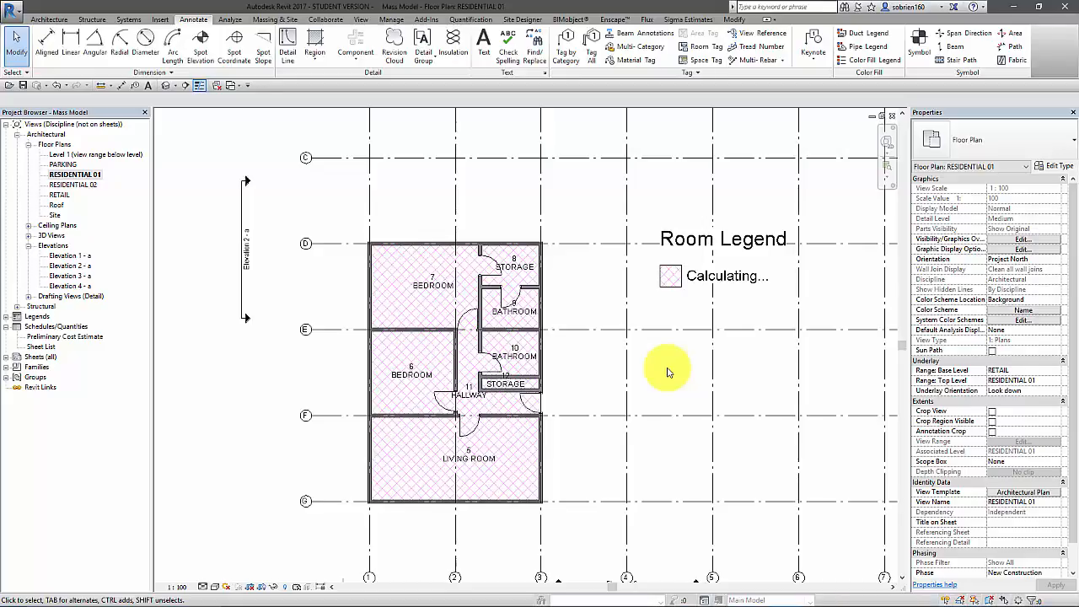
click(664, 371)
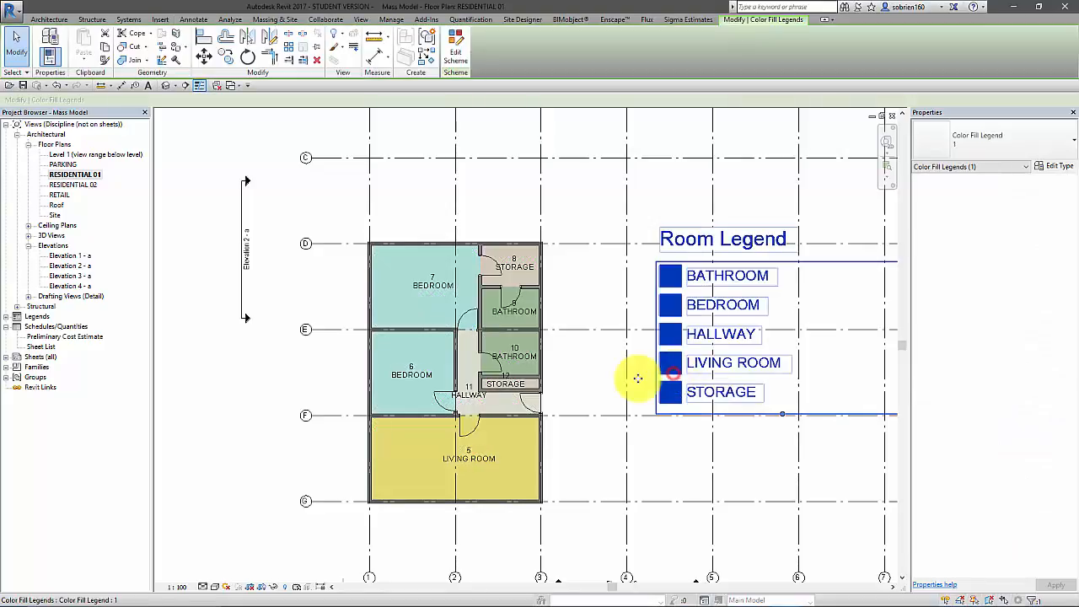
click(586, 379)
Try to change the floor plan's view scale to 1:50
scroll(586, 380, down, 2)
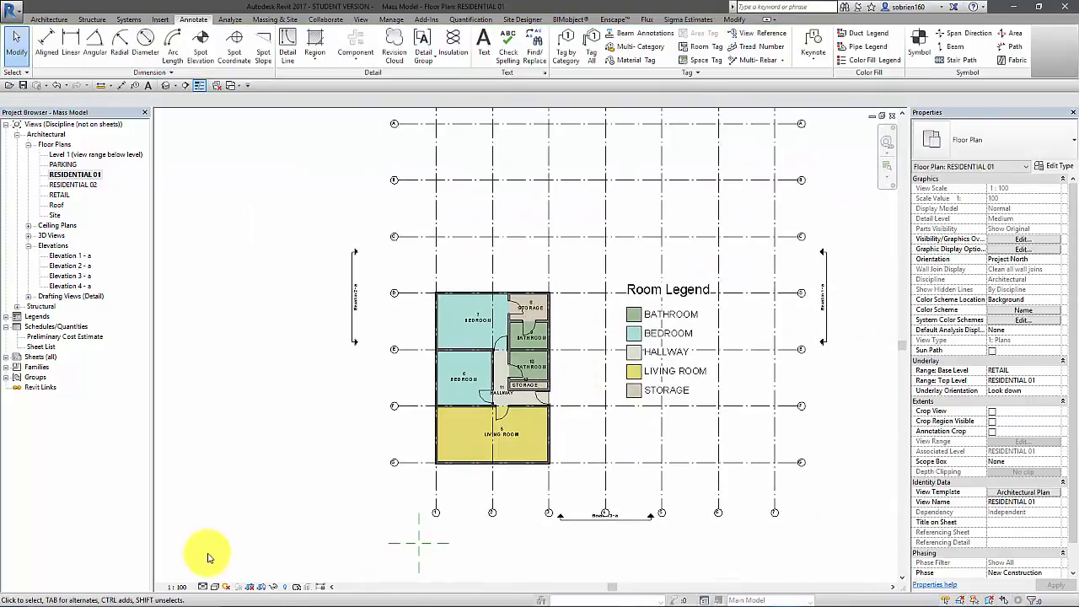
click(179, 587)
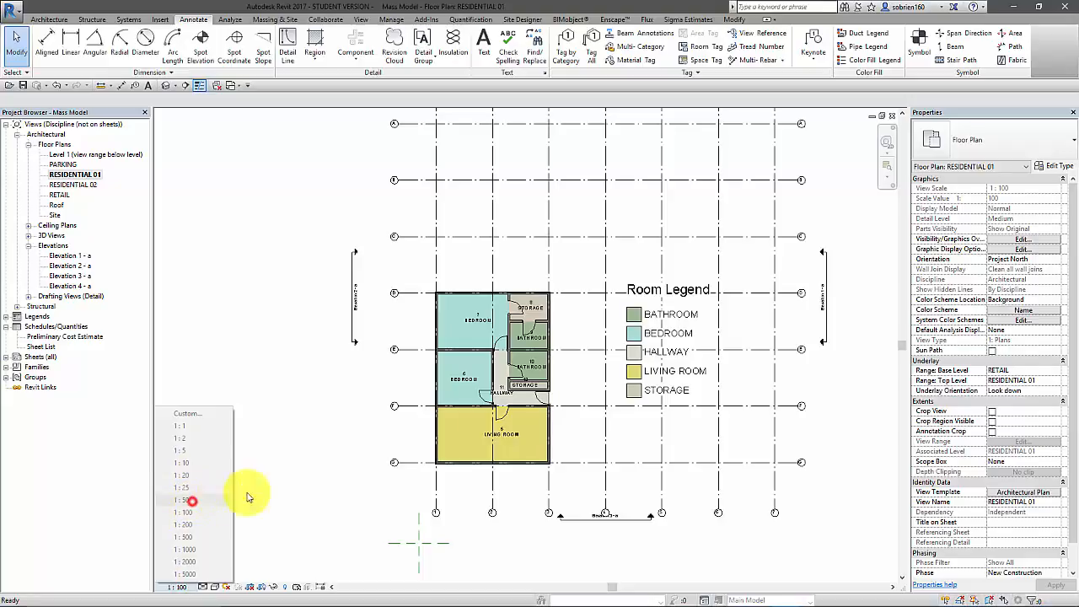
click(376, 502)
middle_drag(343, 506, 300, 474)
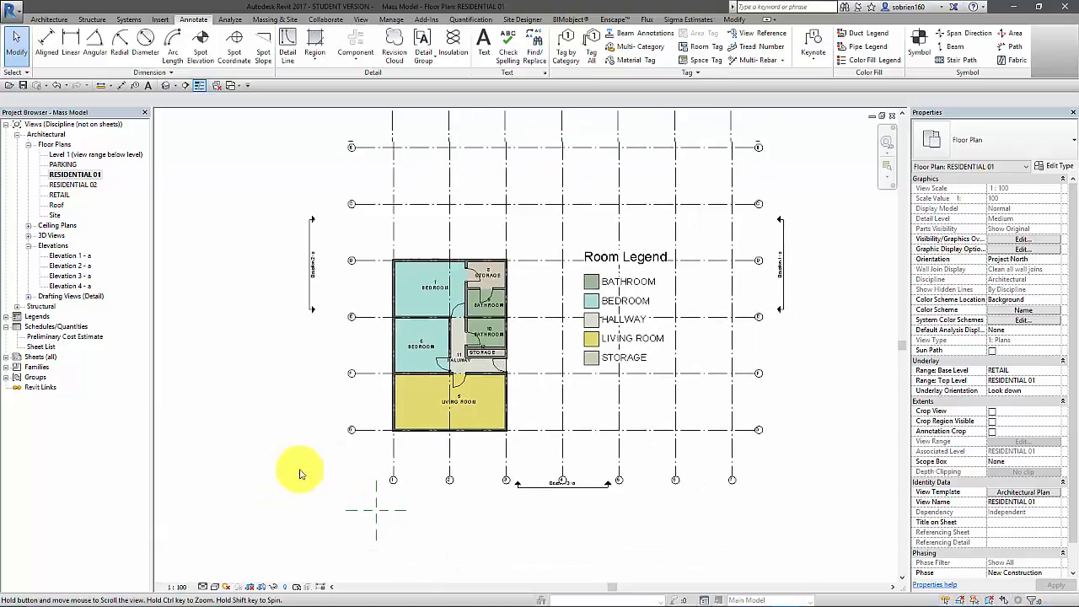
click(178, 587)
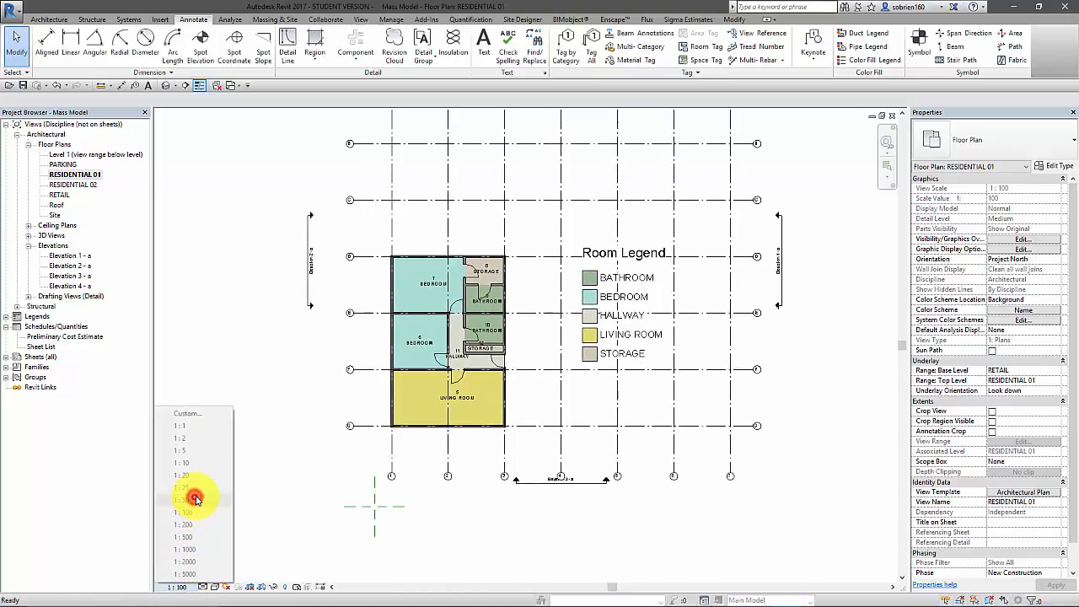
click(284, 494)
Move the room legend clear of the grid lines, to the open area beyond grid 7 near grid G
middle_drag(822, 260, 806, 276)
scroll(788, 298, down, 1)
scroll(768, 316, up, 3)
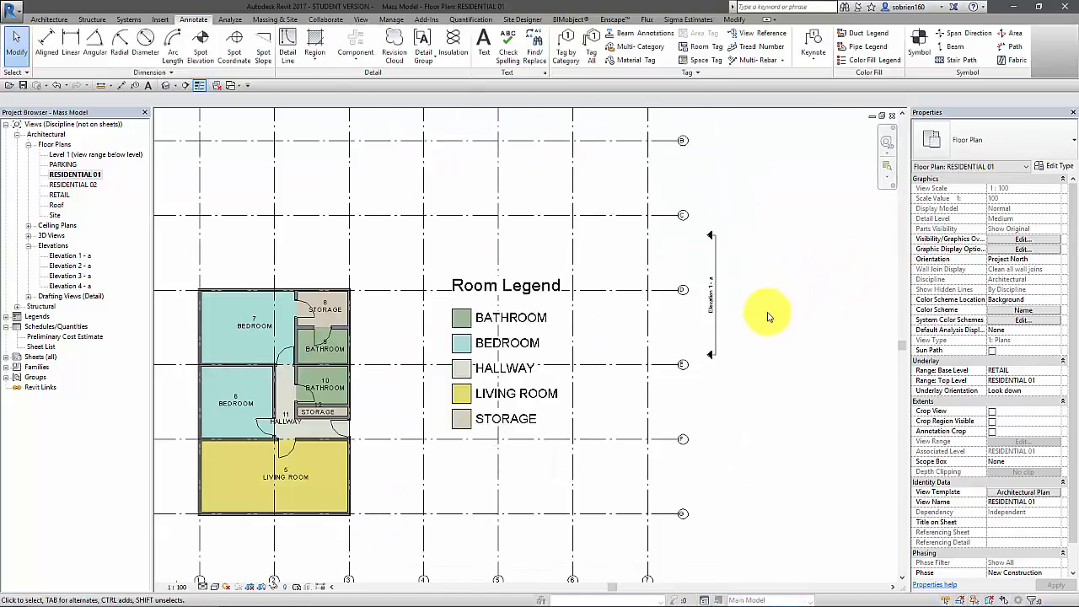
middle_drag(768, 317, 816, 278)
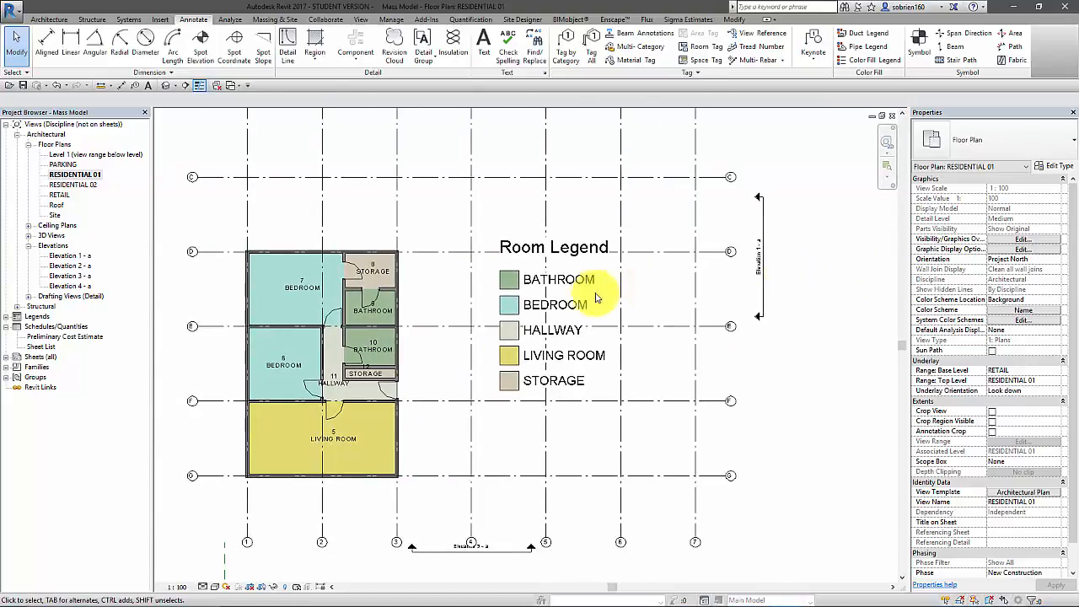
middle_drag(597, 295, 659, 295)
scroll(621, 322, up, 2)
scroll(580, 389, down, 3)
click(579, 389)
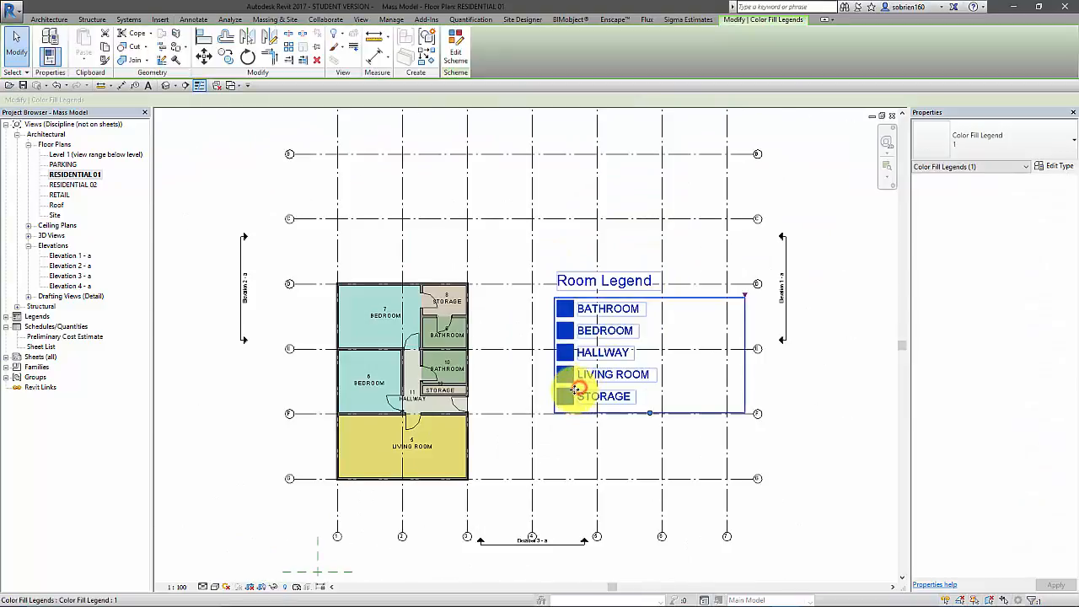
drag(579, 390, 776, 501)
middle_drag(775, 501, 715, 413)
scroll(715, 413, down, 2)
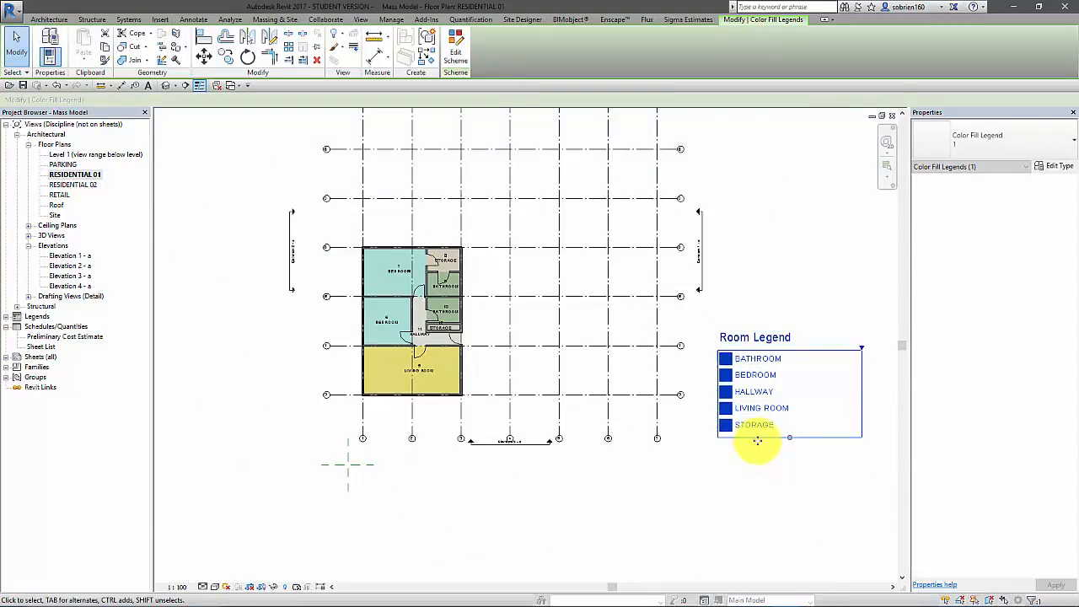
drag(734, 428, 810, 489)
click(725, 494)
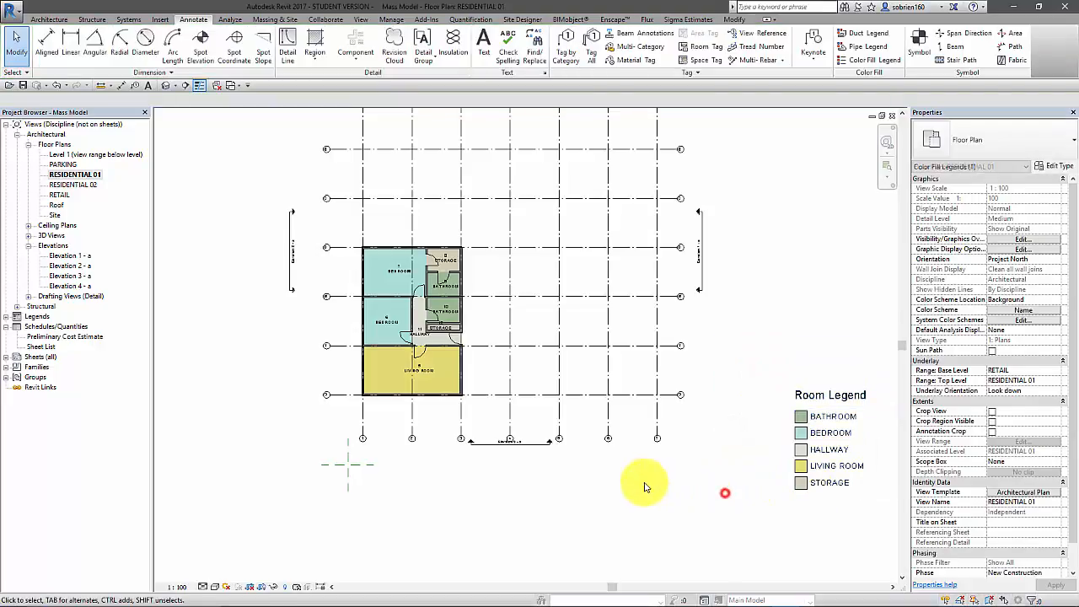
Examine the colored rooms and their tags throughout the unit
middle_drag(300, 327, 359, 374)
scroll(405, 368, up, 3)
middle_drag(422, 355, 349, 332)
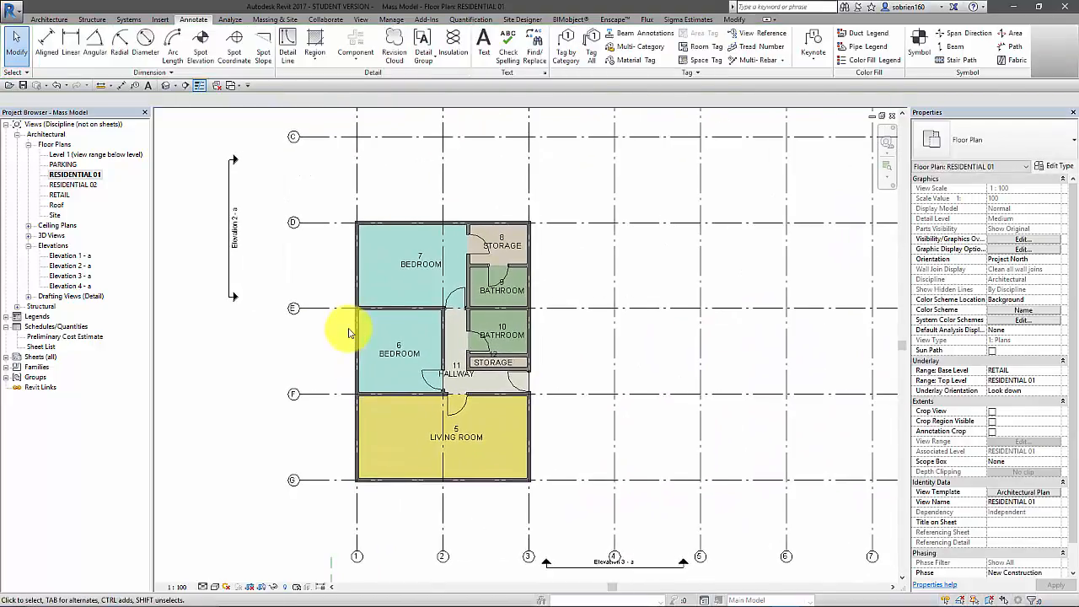
scroll(506, 356, up, 3)
scroll(611, 389, down, 1)
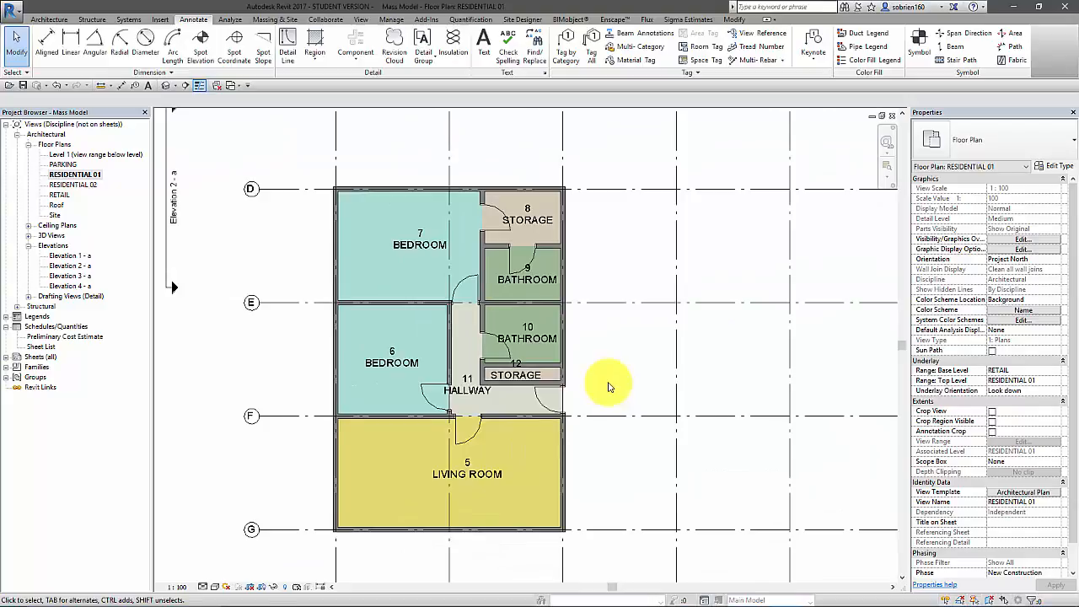
middle_drag(610, 389, 655, 347)
scroll(654, 346, down, 1)
middle_drag(655, 346, 575, 352)
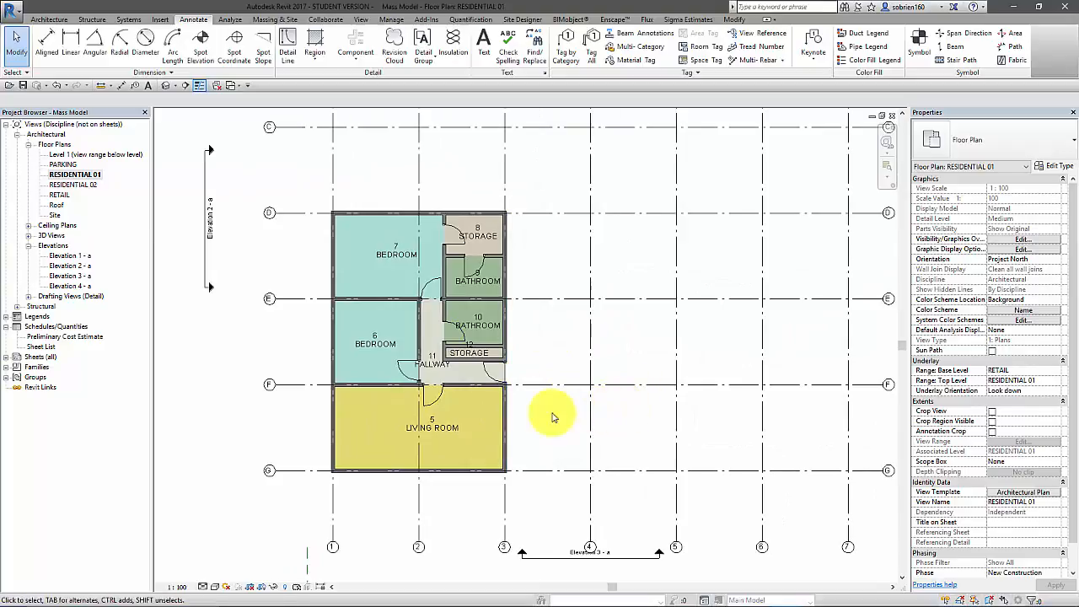
middle_drag(553, 444, 545, 450)
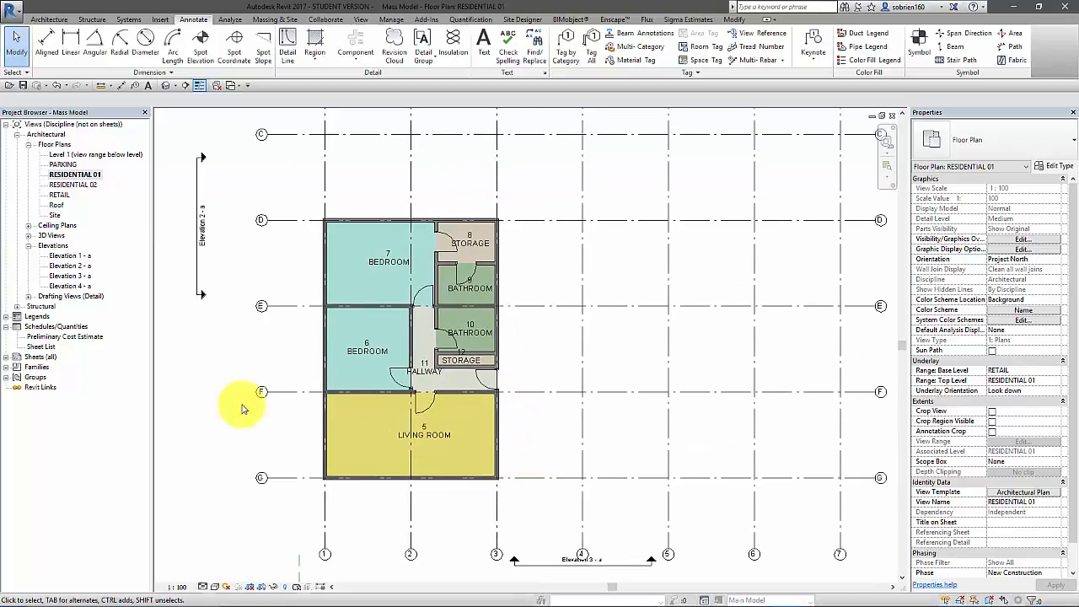
Change the living room's tag type to Text and Area
click(432, 434)
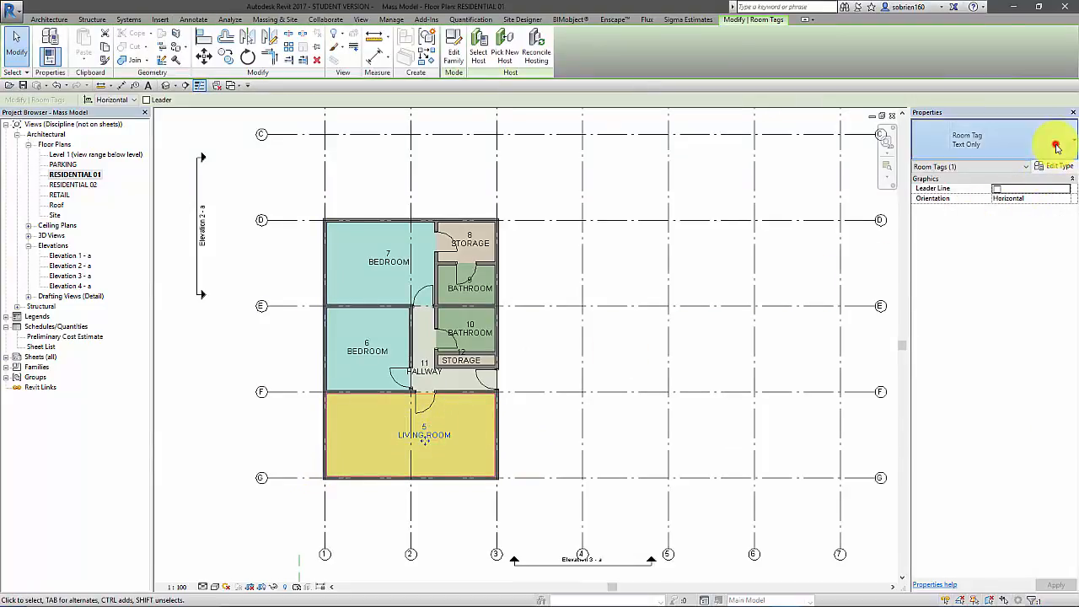
click(1050, 141)
click(959, 196)
click(600, 344)
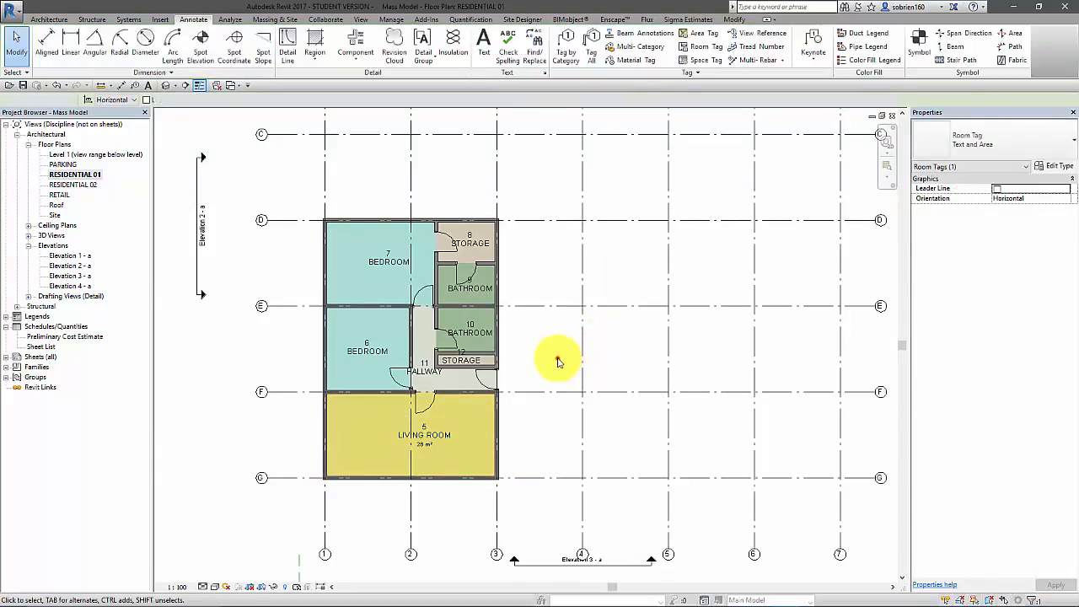
scroll(559, 357, up, 5)
scroll(446, 431, down, 3)
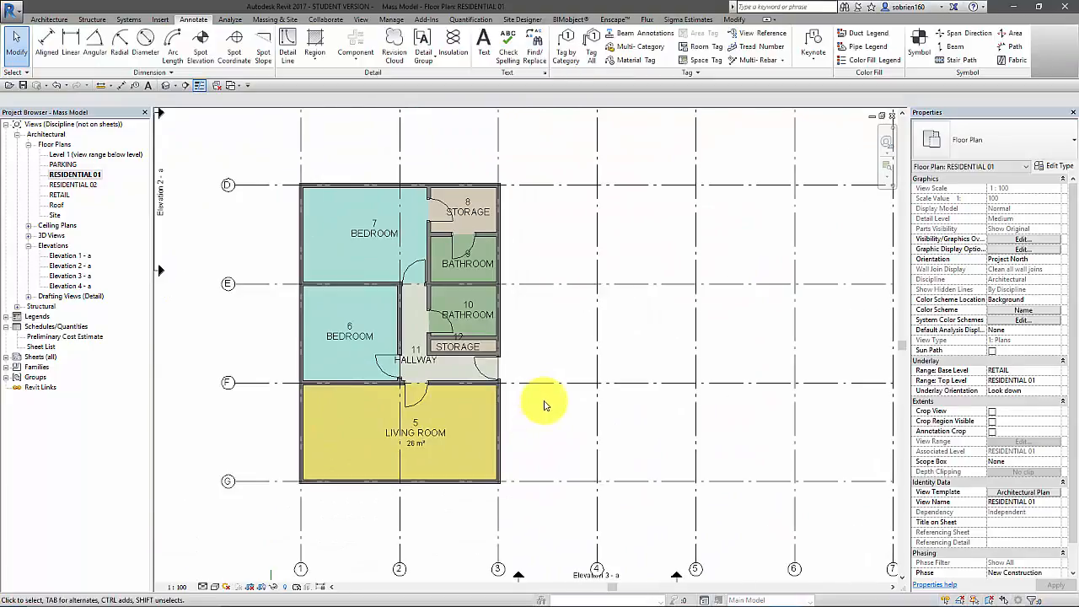
Group the whole residential unit with its walls, doors, rooms and tags as a model group named APT 01
middle_drag(536, 410, 563, 427)
scroll(561, 429, down, 1)
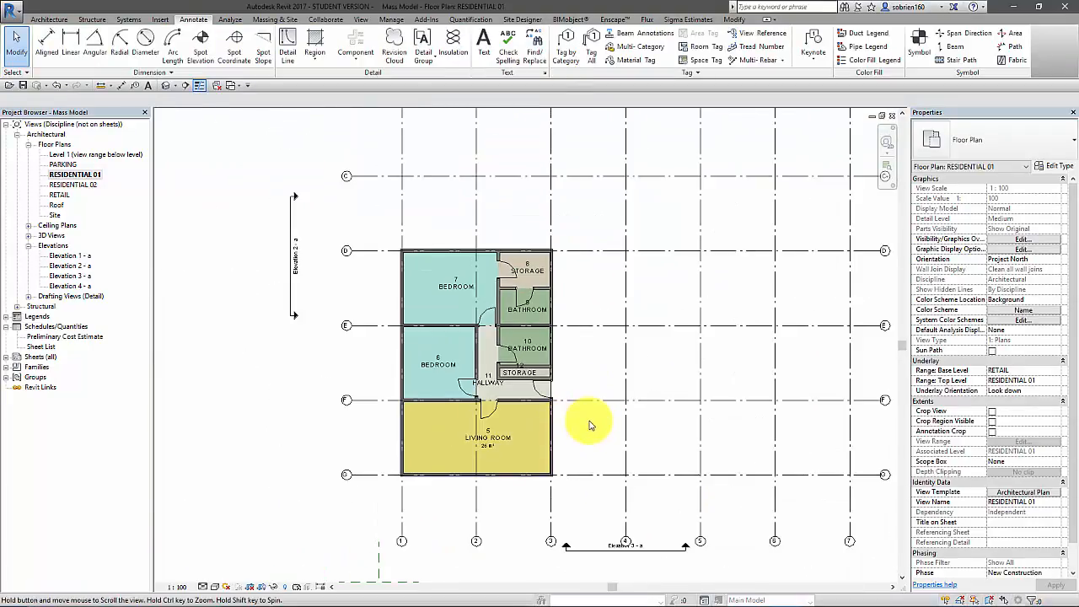
drag(373, 498, 571, 231)
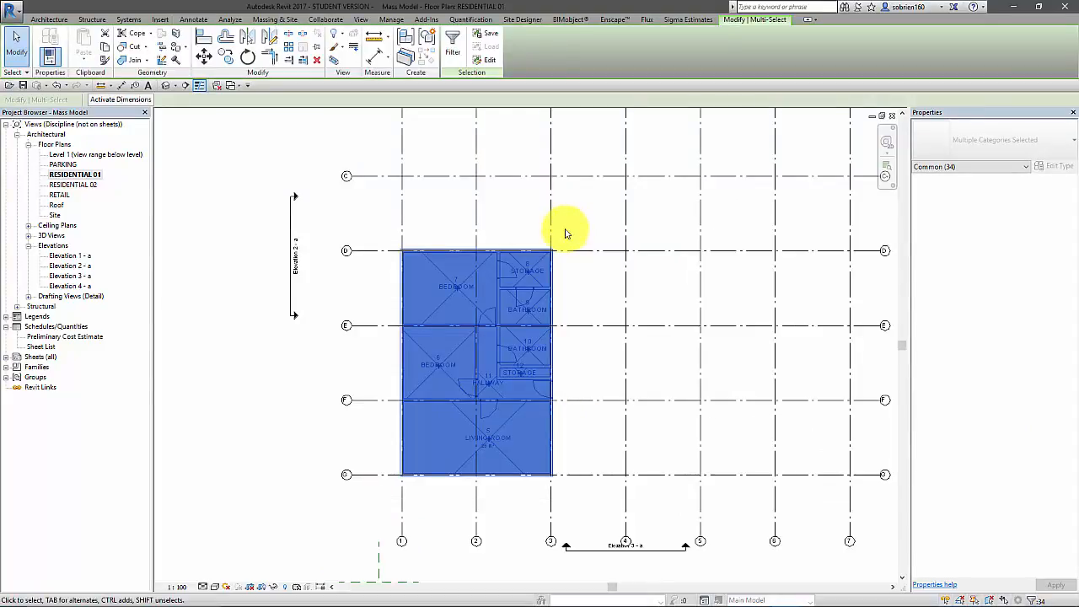
click(426, 42)
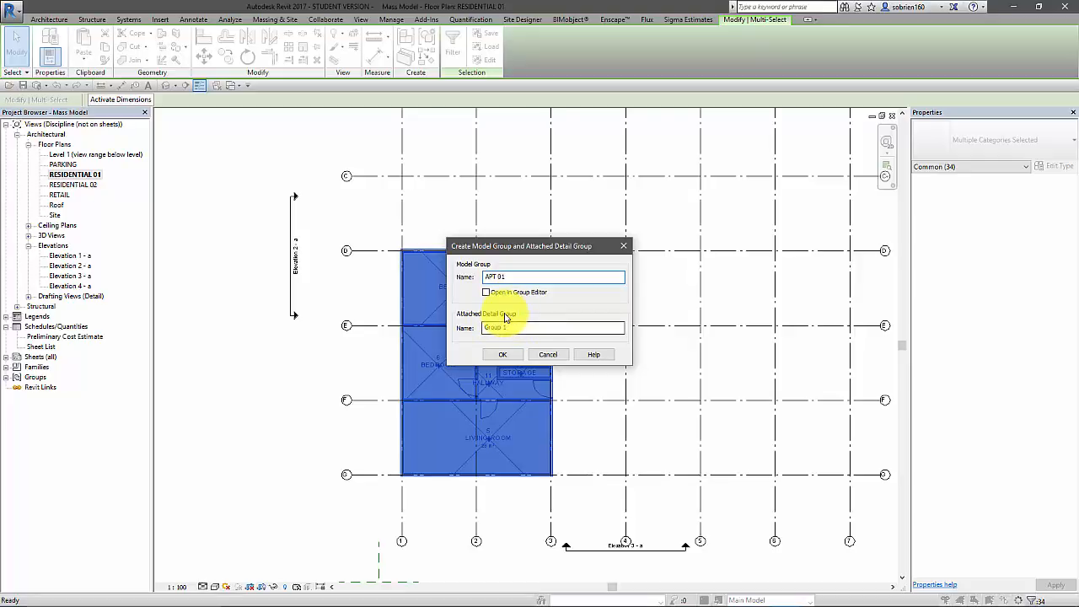
click(506, 355)
click(594, 347)
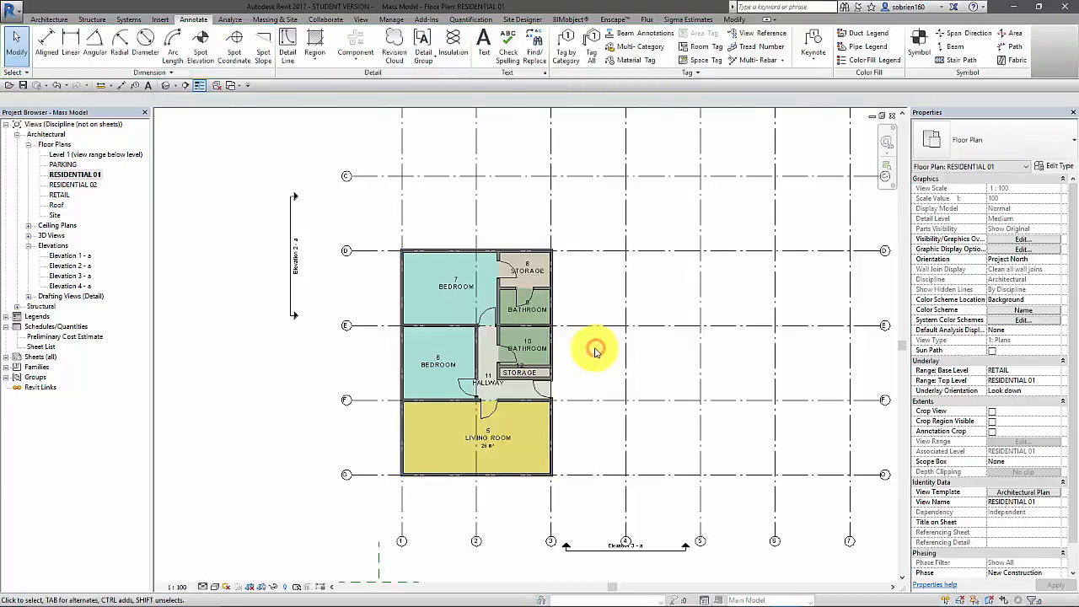
Copy the APT 01 group from the intersection of grids 1 and G to the intersection of grids 5 and G
scroll(594, 347, down, 2)
click(529, 449)
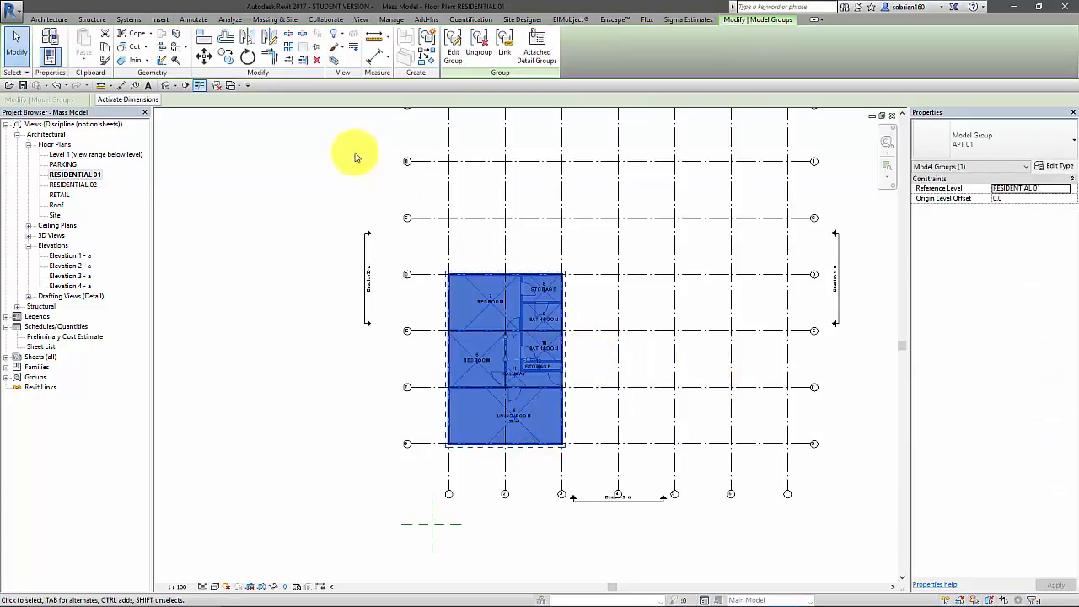
click(231, 60)
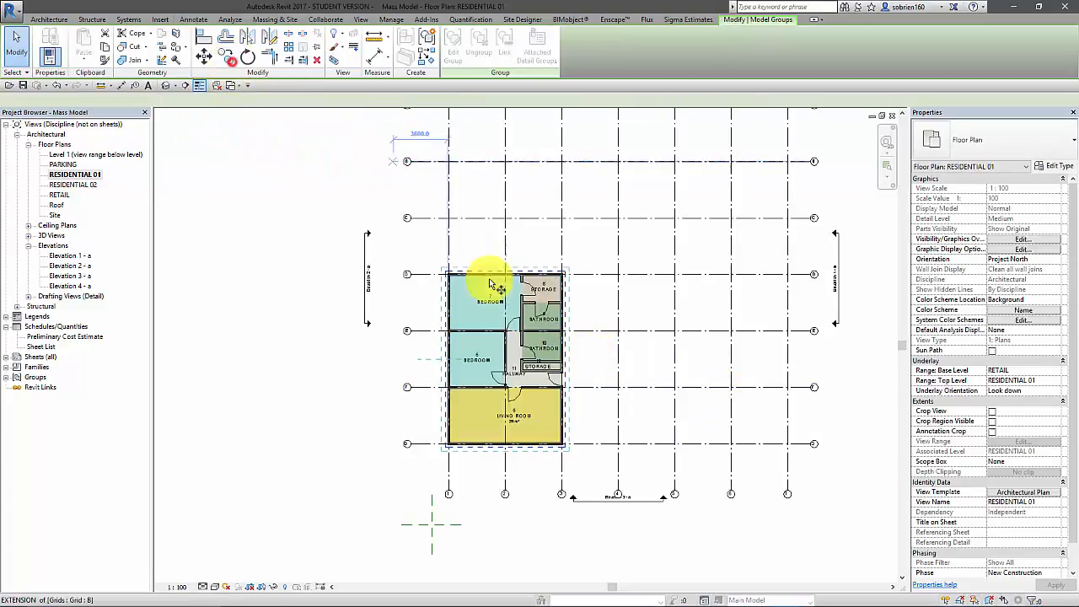
click(448, 446)
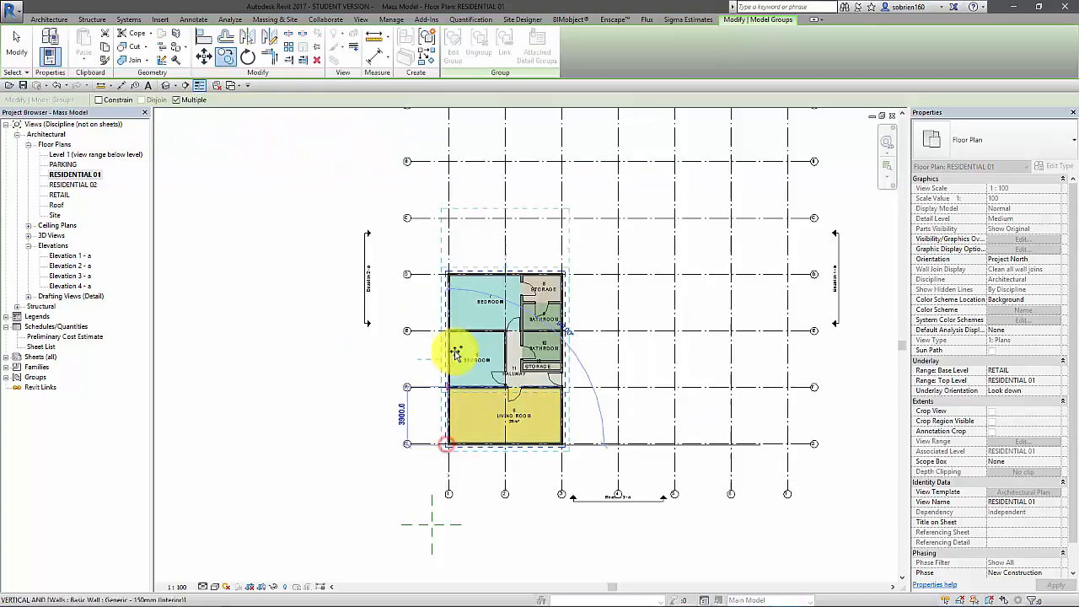
click(675, 439)
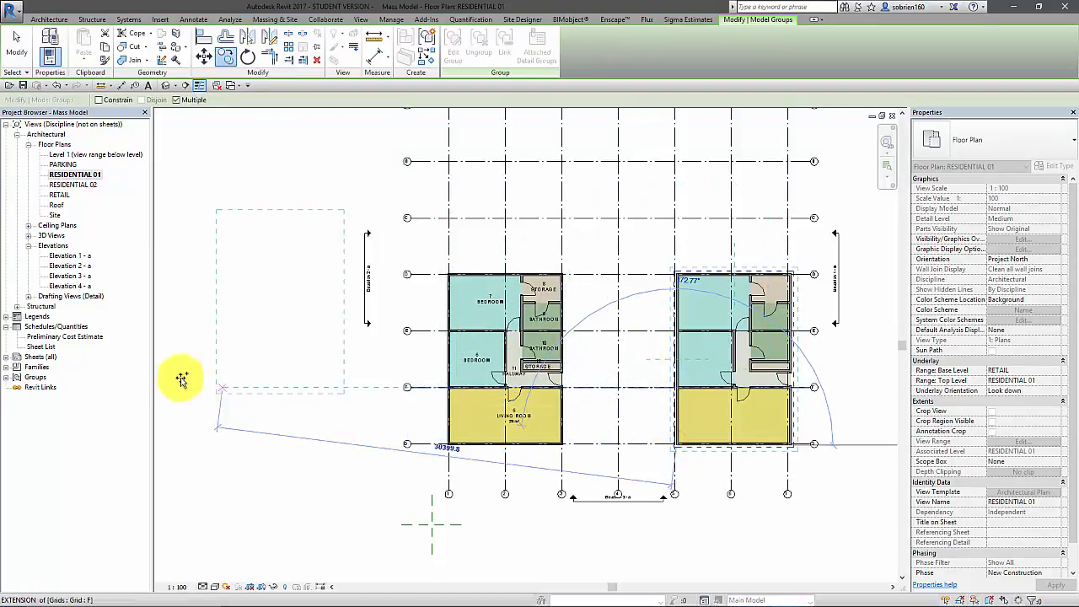
key(Escape)
key(Escape)
Place an instance of the existing model group APT 1 at the intersection of grids B and 4
click(6, 377)
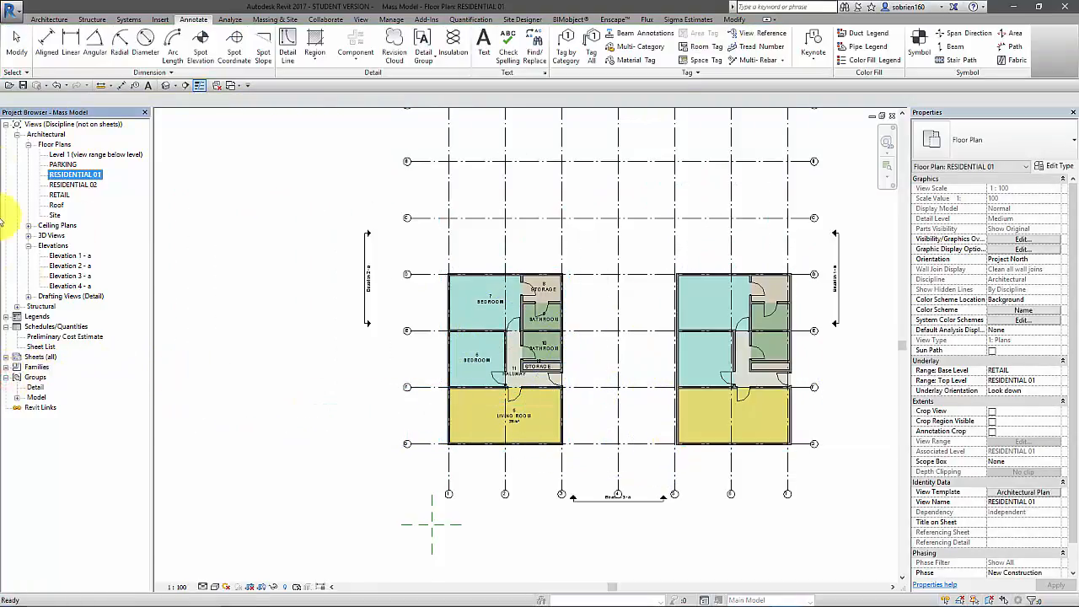
click(38, 409)
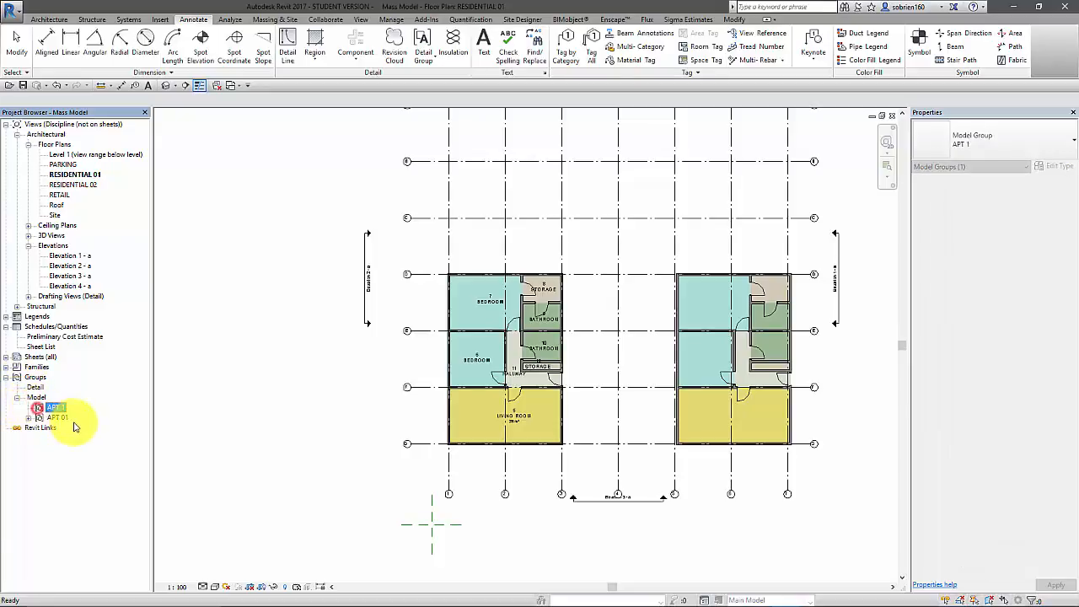
drag(55, 410, 465, 233)
scroll(411, 394, down, 1)
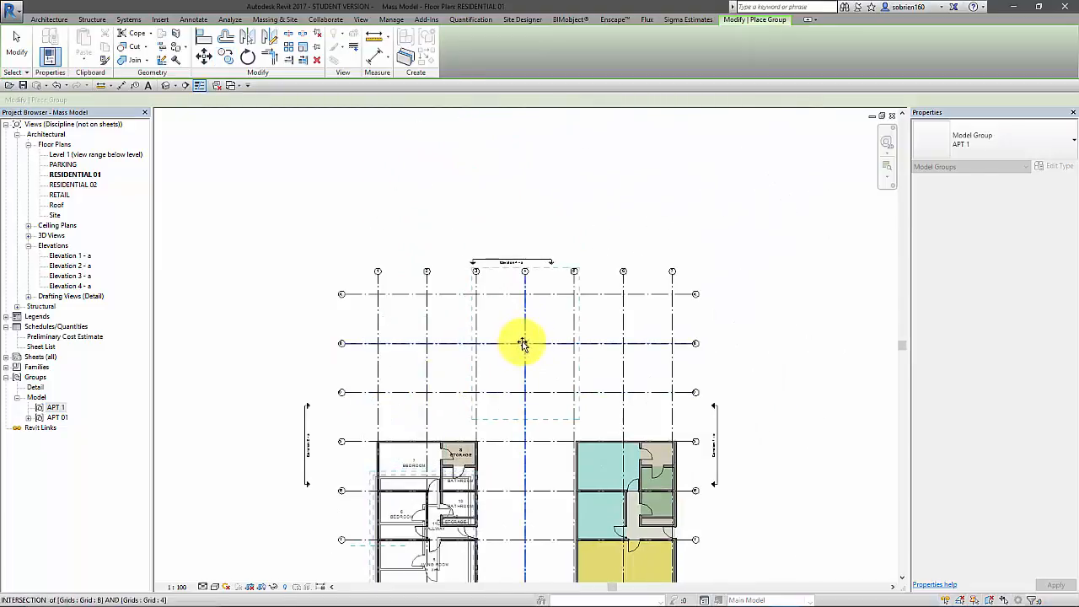
click(523, 343)
key(Escape)
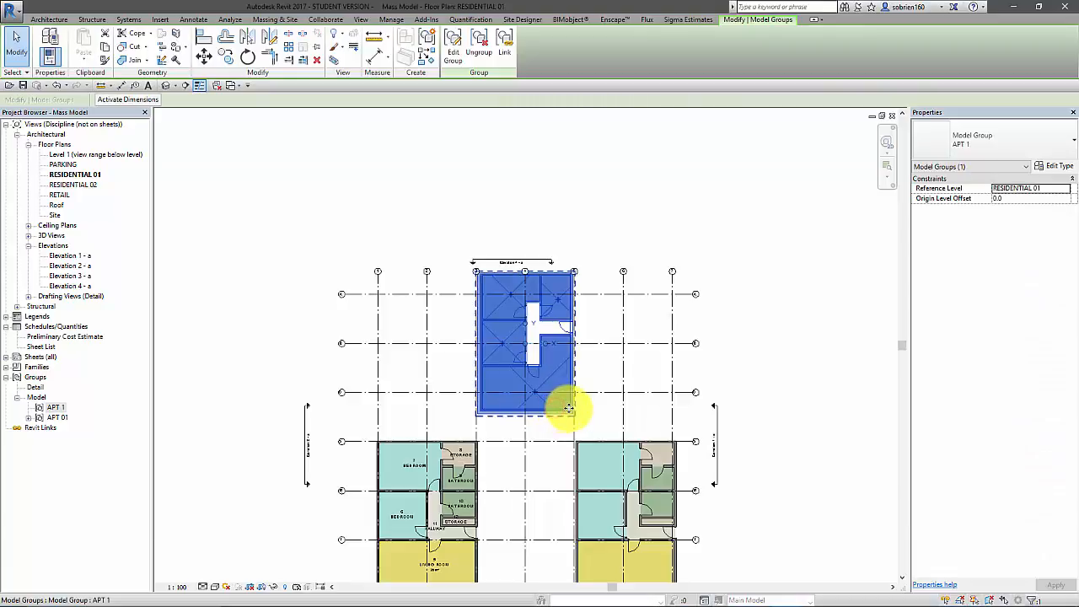
Delete the APT 1 group instance placed at the intersection of grids B and 4
key(Delete)
middle_drag(576, 411, 547, 285)
scroll(544, 288, up, 1)
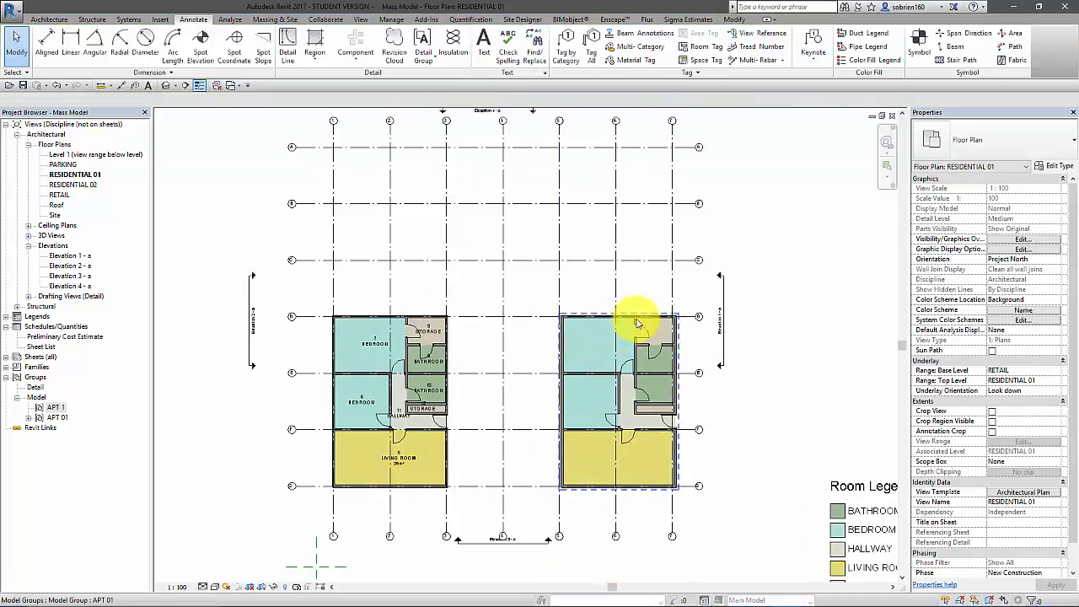
scroll(634, 324, up, 1)
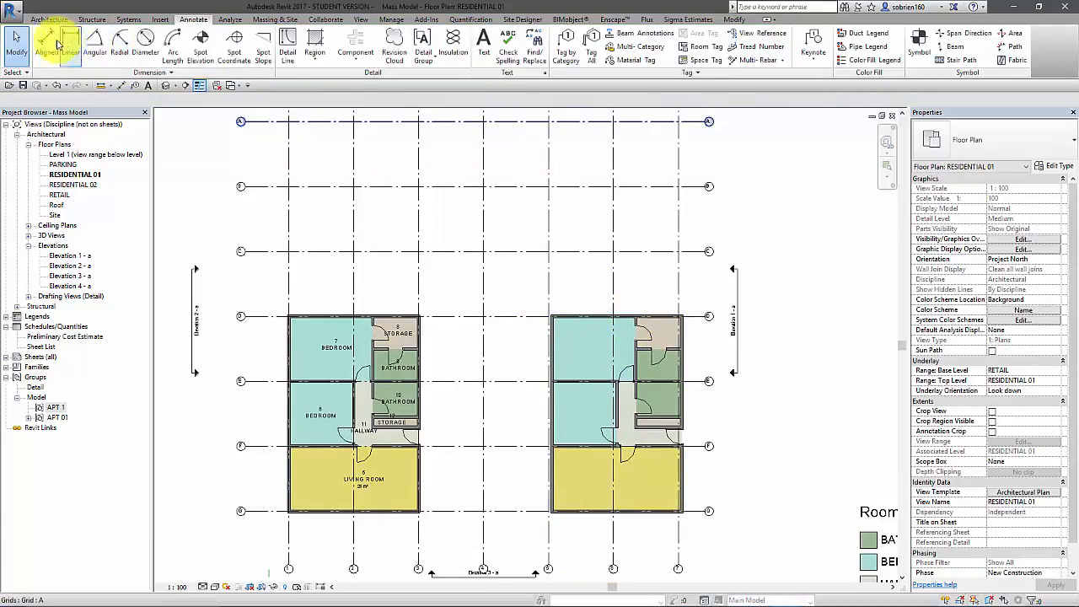
Tag all untagged rooms in the current view with Room Tag : Text Only
click(49, 19)
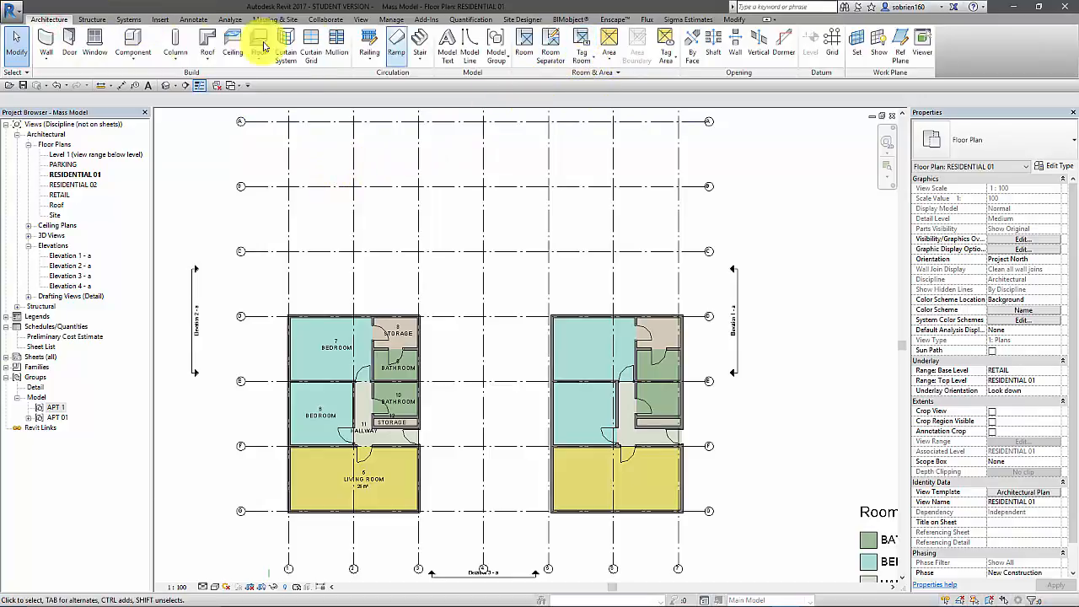
click(194, 18)
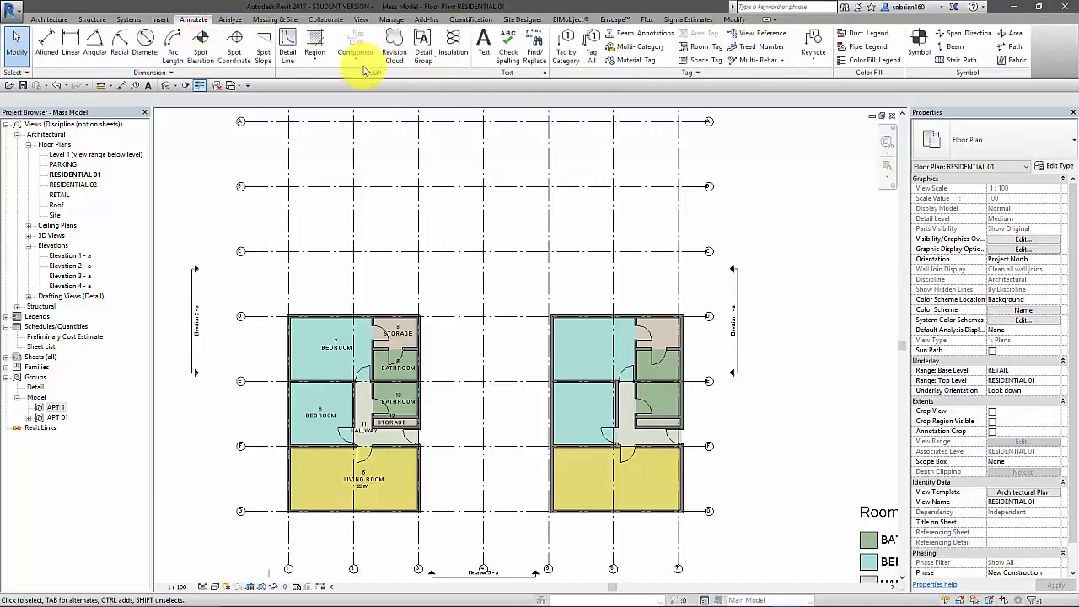
click(591, 59)
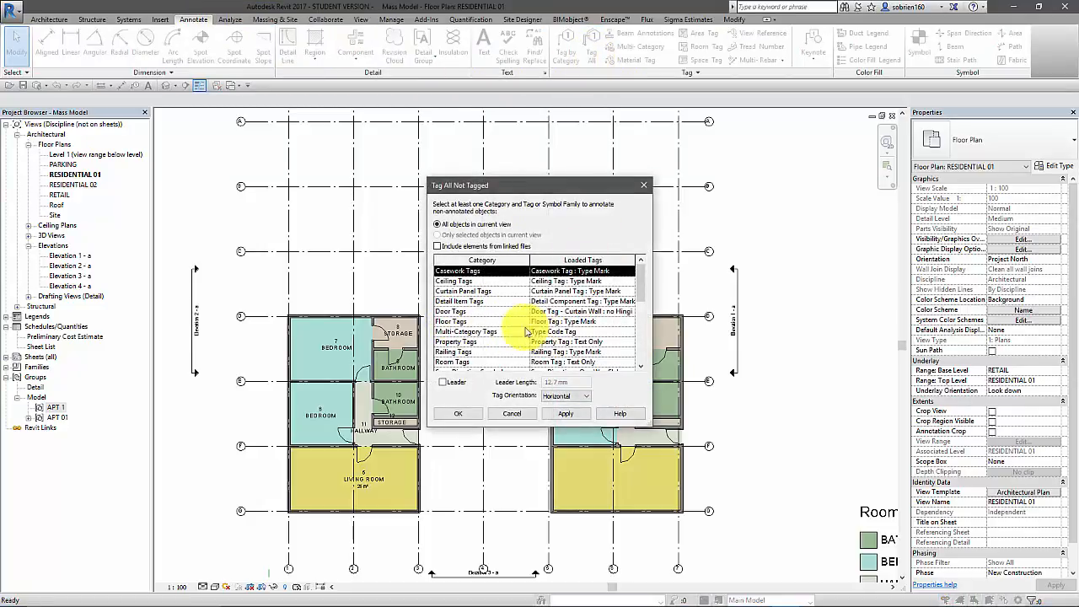
click(460, 362)
click(565, 414)
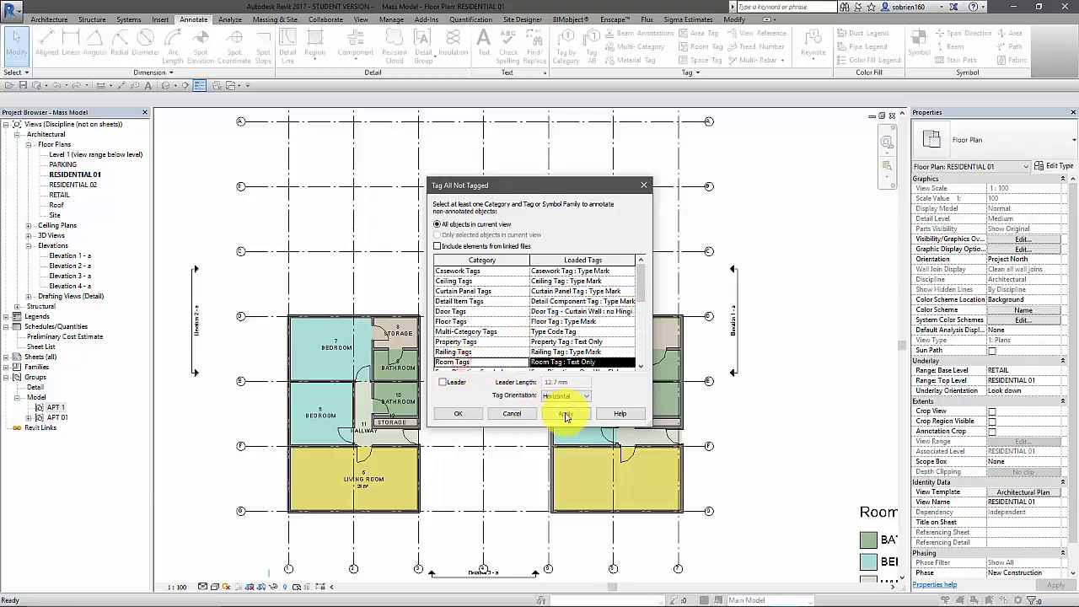
click(458, 413)
scroll(337, 494, up, 5)
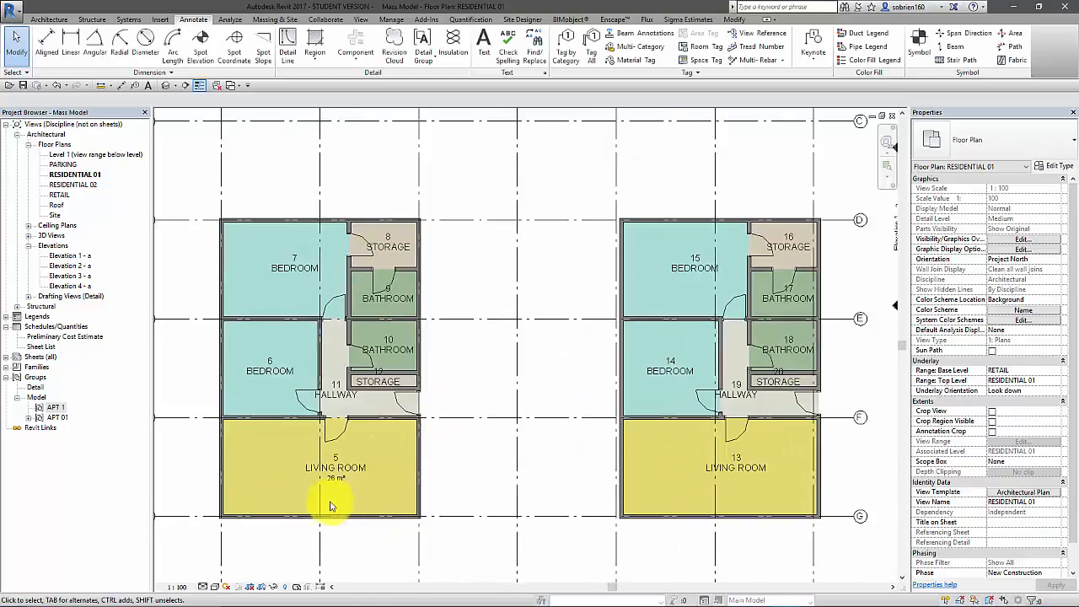
Examine the room tags in both apartments, comparing the two living room tags
middle_drag(849, 428, 650, 382)
scroll(650, 383, down, 2)
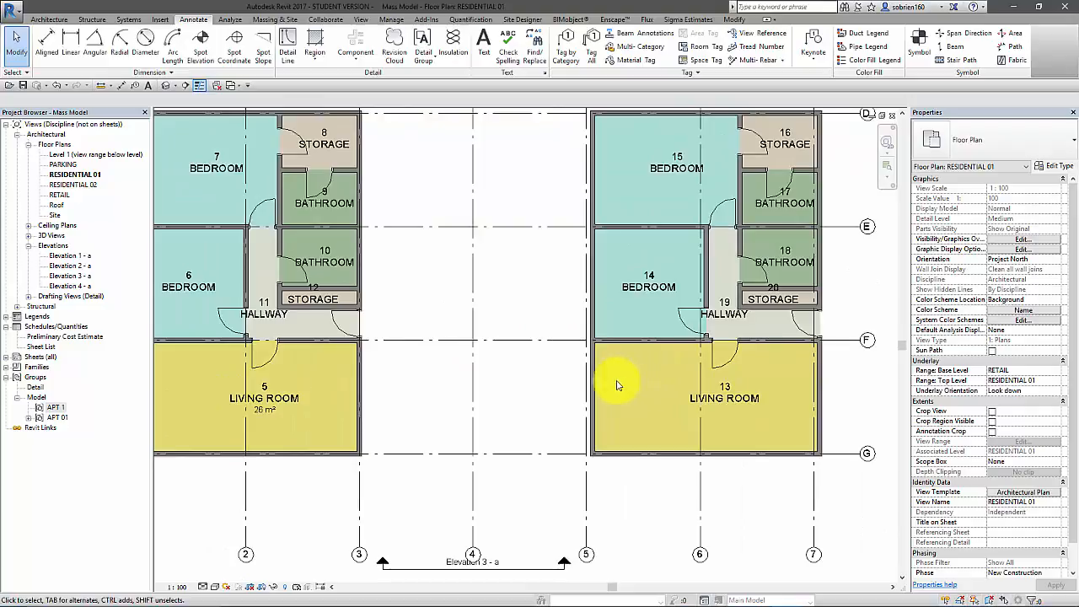
middle_drag(575, 385, 599, 391)
scroll(622, 407, down, 1)
scroll(564, 388, up, 3)
middle_drag(524, 393, 563, 376)
scroll(504, 386, down, 1)
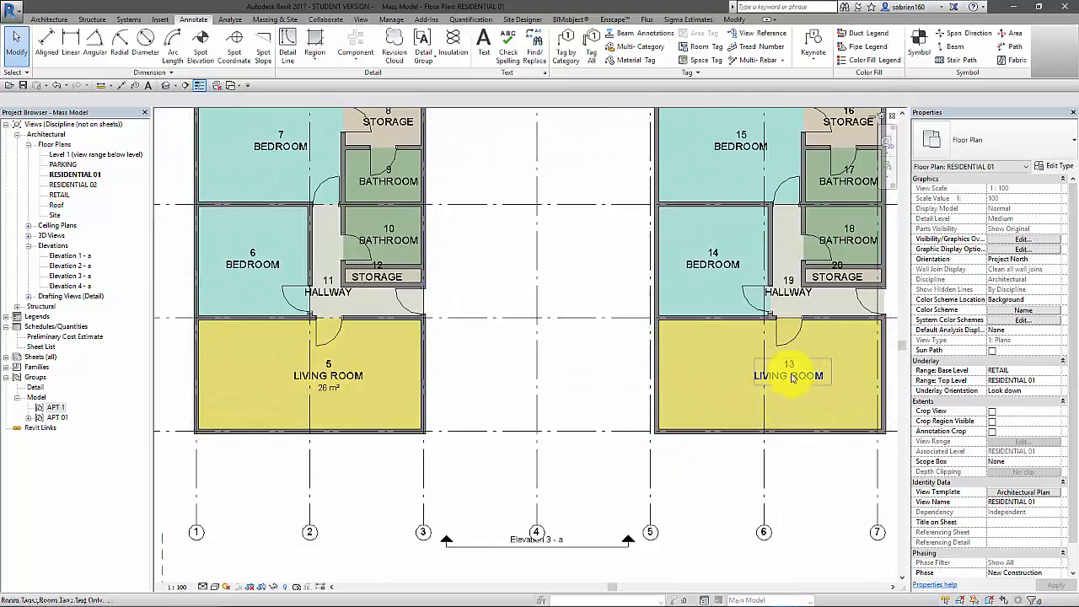
scroll(447, 369, up, 2)
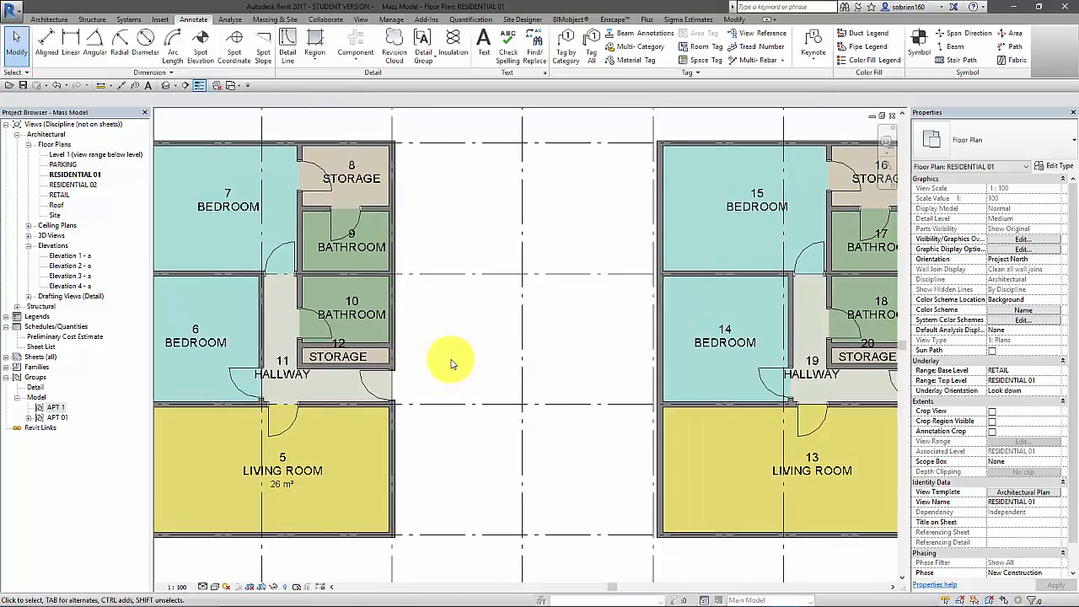
scroll(426, 379, down, 2)
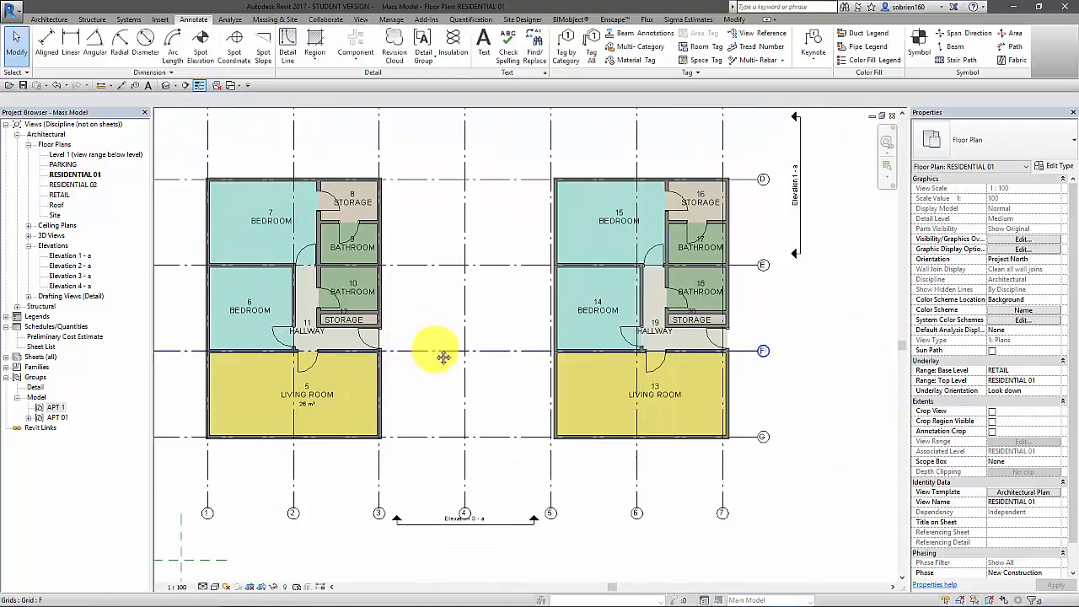
Delete the copied APT 01 group between grids 5 and 7
click(620, 353)
middle_drag(590, 364, 700, 381)
click(826, 466)
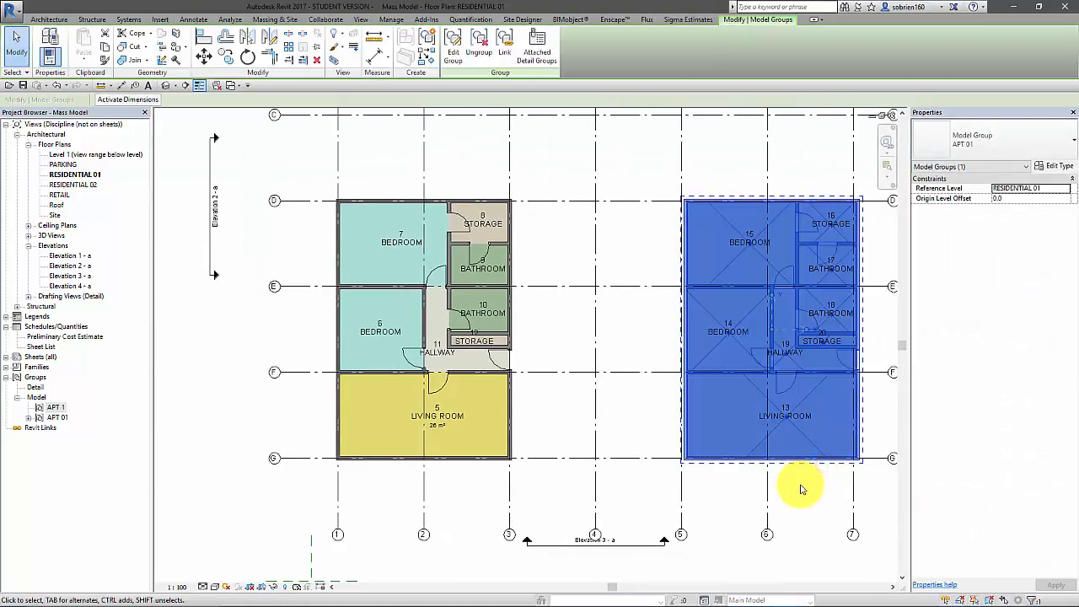
key(Delete)
middle_drag(686, 450, 631, 487)
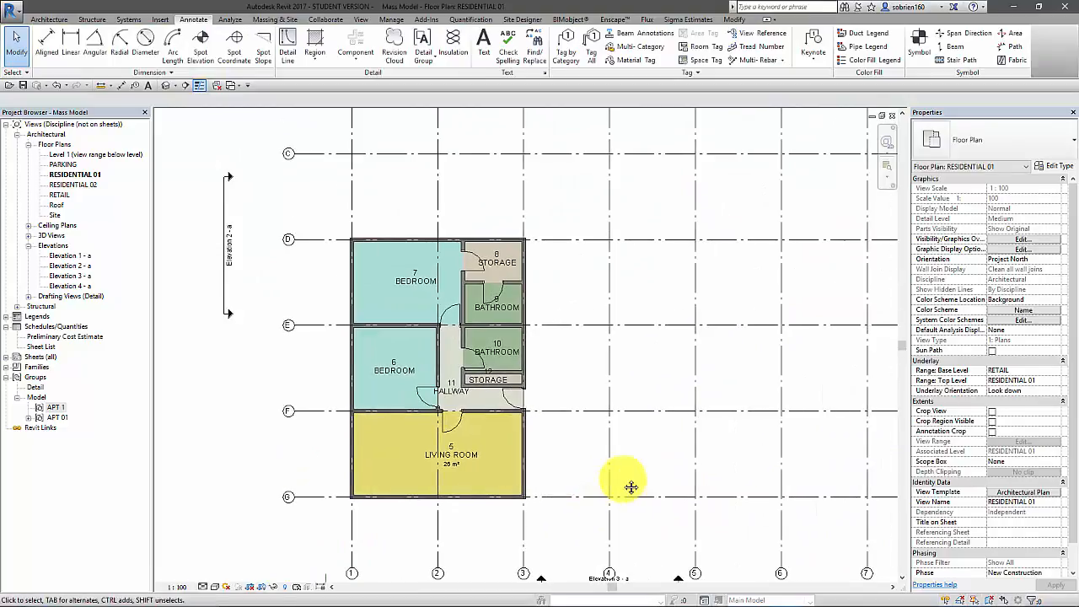
Move the remaining APT 01 group horizontally from grid 3 to grid 6 and check its corner alignment
click(498, 501)
click(204, 55)
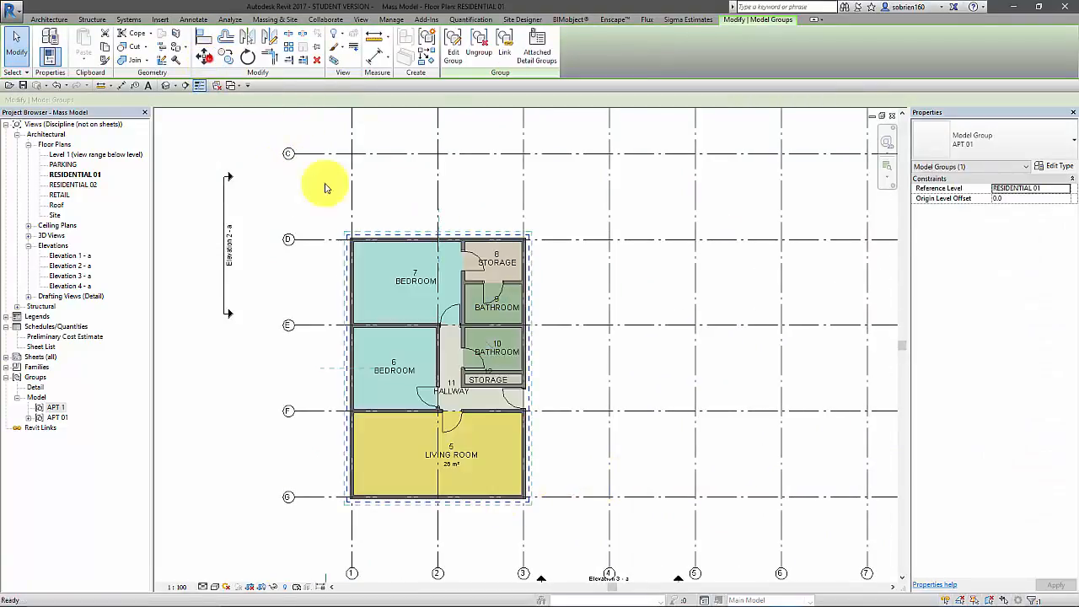
click(524, 536)
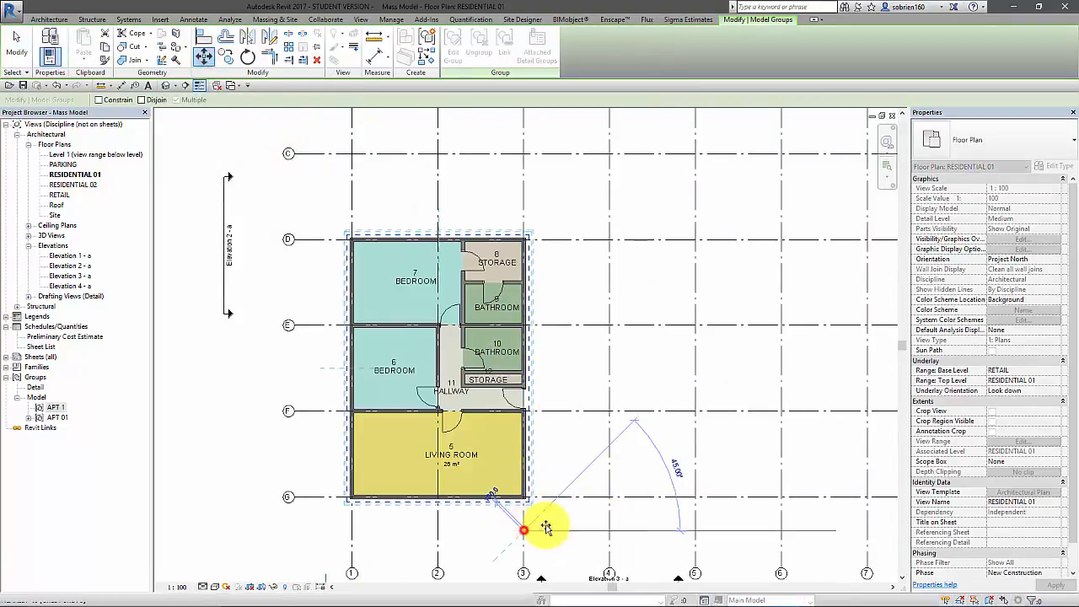
click(781, 536)
scroll(778, 459, up, 6)
key(Escape)
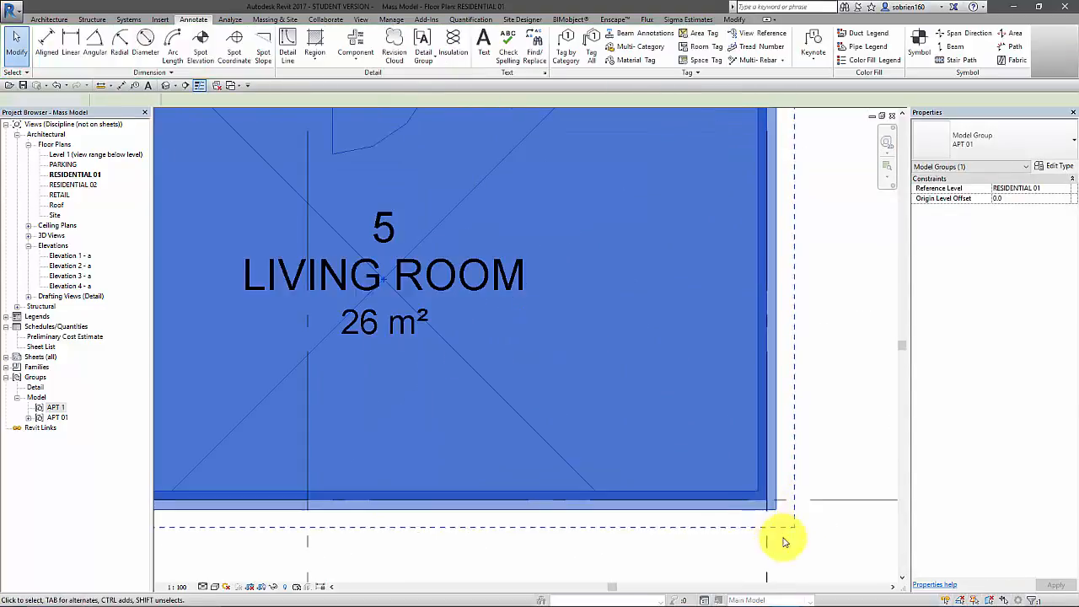
scroll(717, 443, up, 3)
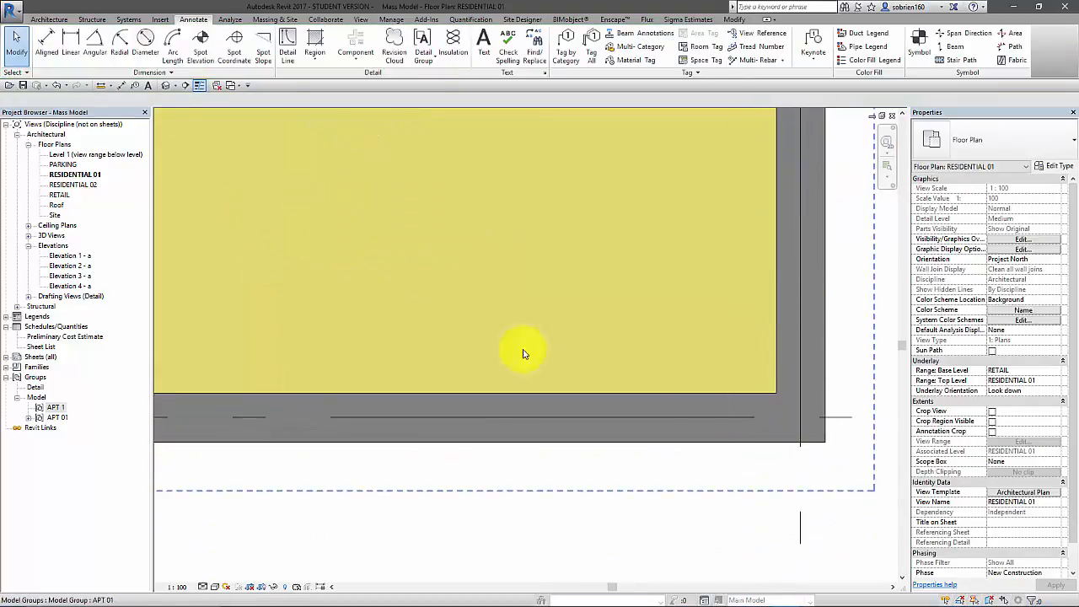
scroll(801, 403, down, 5)
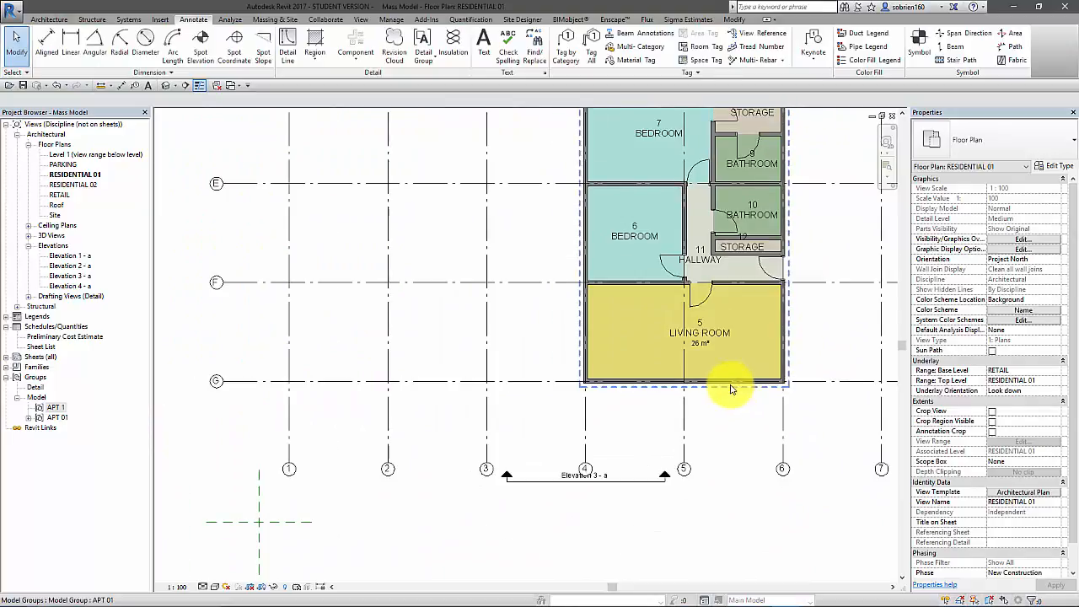
scroll(694, 405, down, 5)
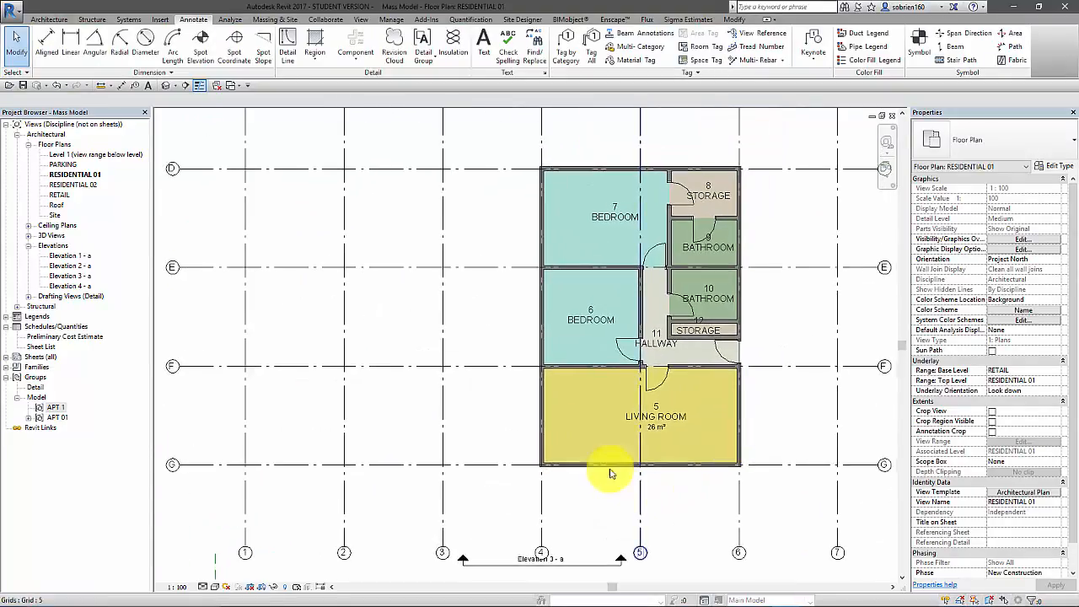
Mirror a copy of the APT 01 group about grid 4
middle_drag(481, 482, 557, 492)
middle_drag(481, 398, 487, 378)
scroll(511, 470, up, 2)
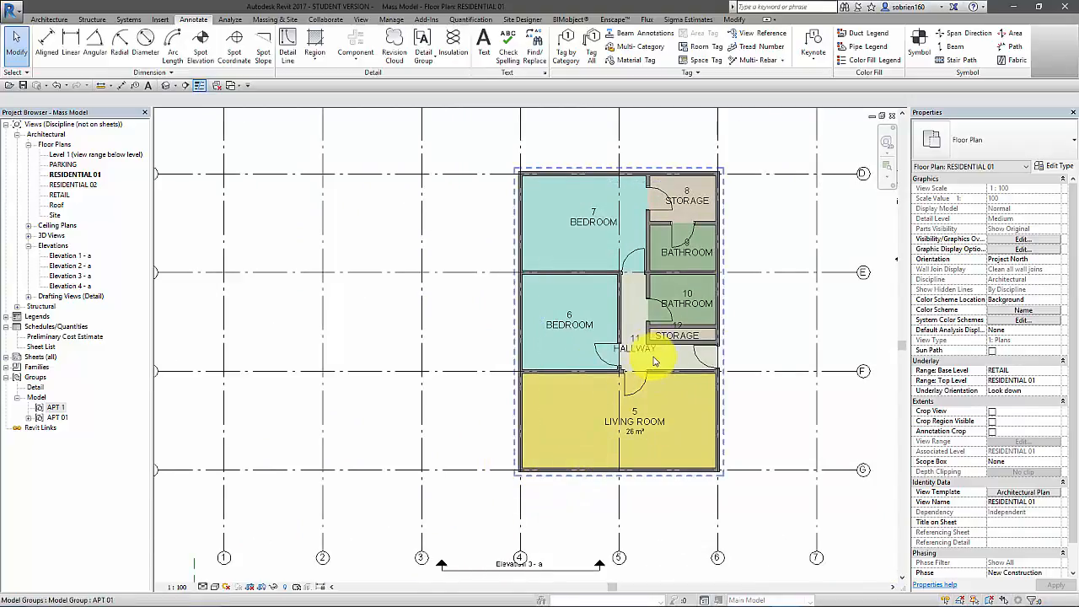
click(563, 478)
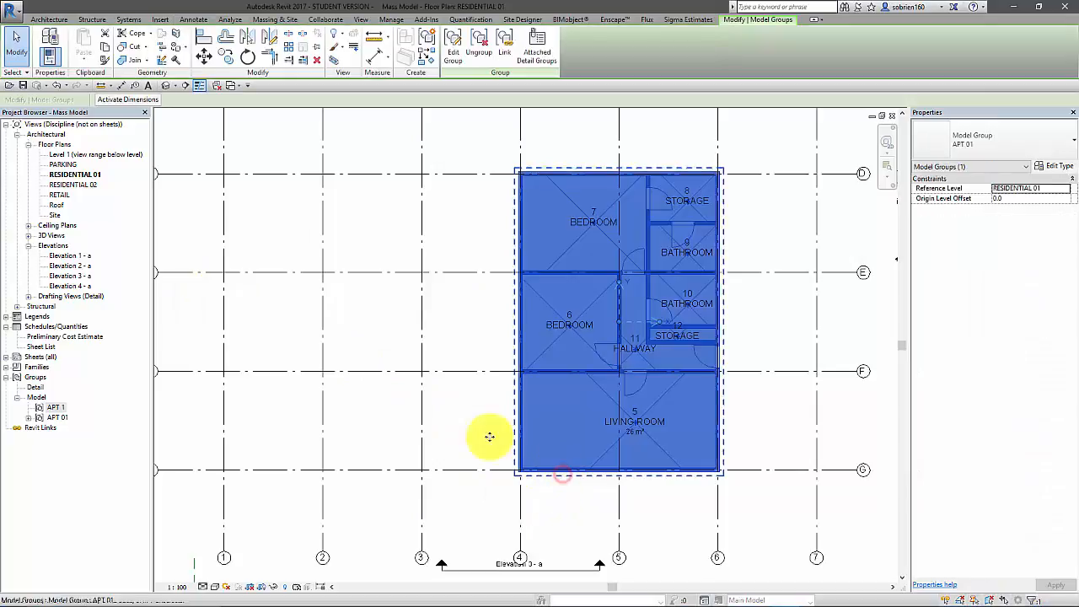
click(246, 39)
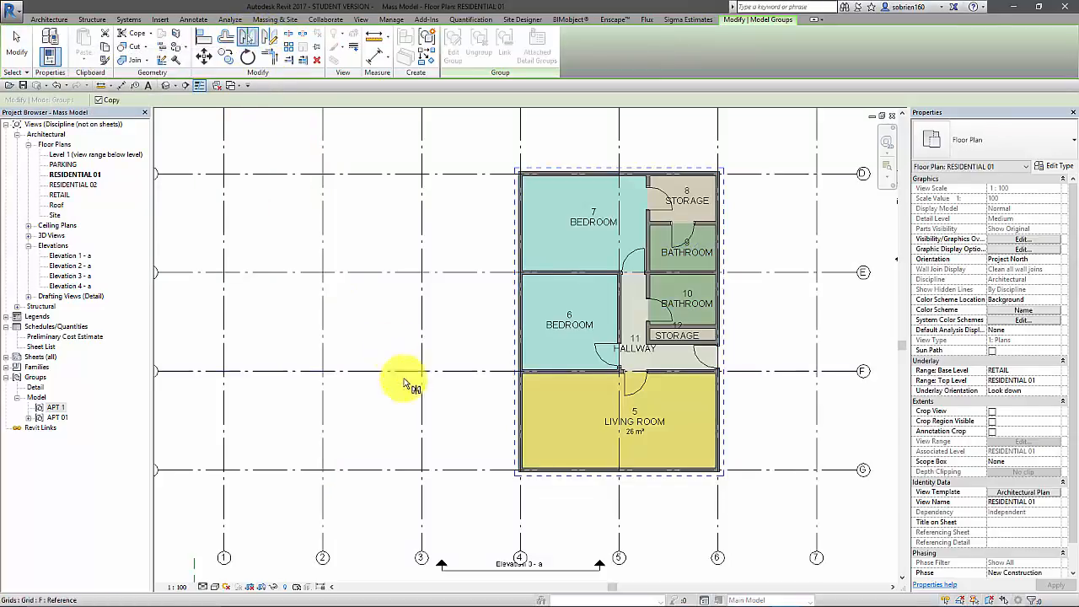
click(519, 507)
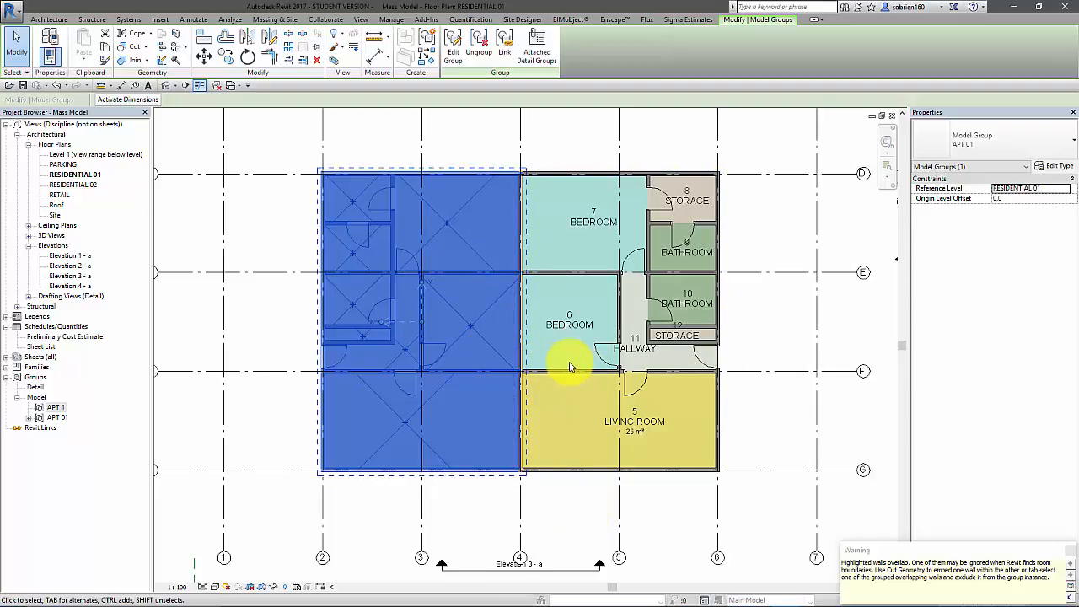
Read the overlapping walls warning, dismiss it and clear the group selection
drag(973, 549, 703, 333)
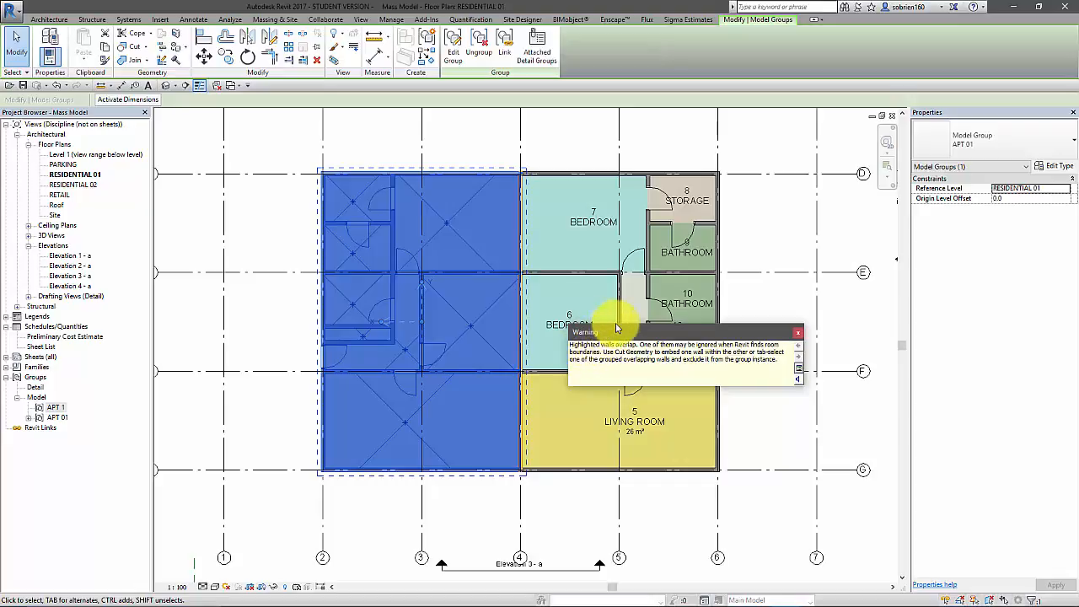
drag(735, 335, 772, 345)
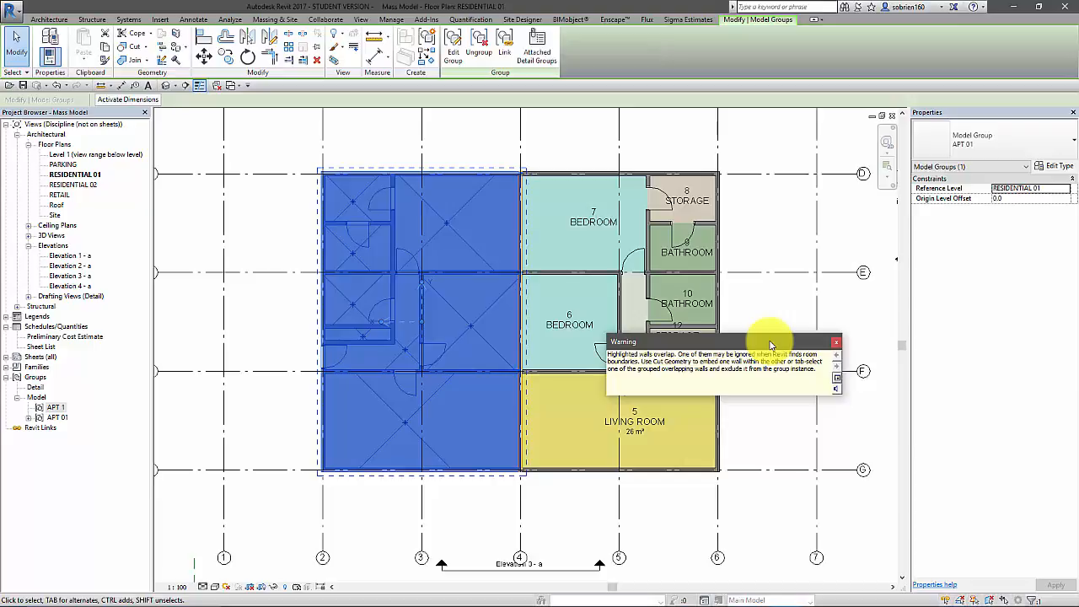
drag(782, 346, 790, 354)
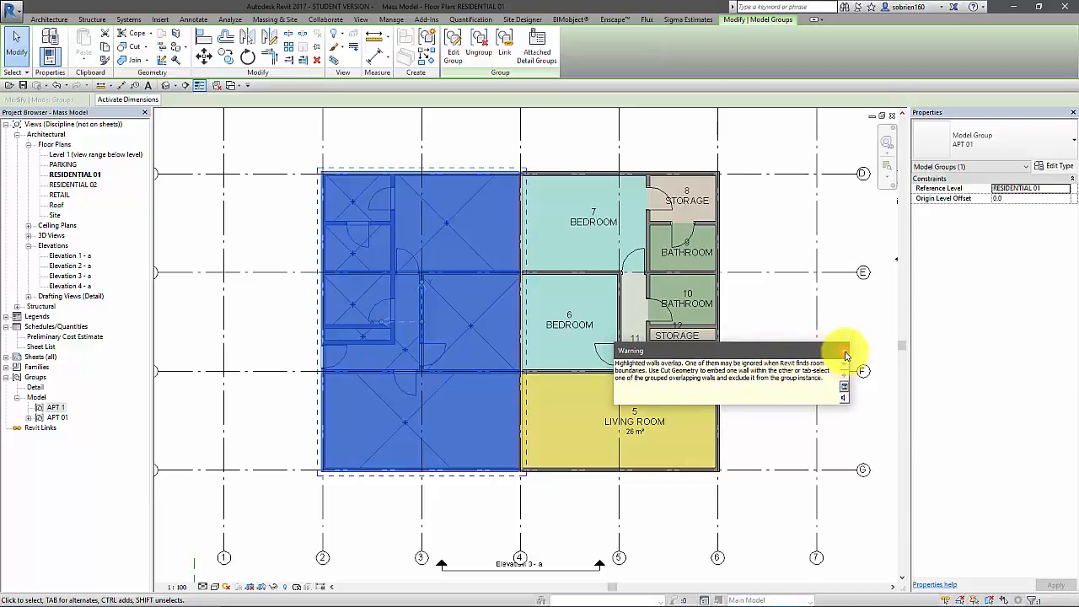
click(846, 355)
key(Escape)
Exclude the overlapping party wall on grid 4 from its APT 01 group instance
scroll(514, 386, up, 4)
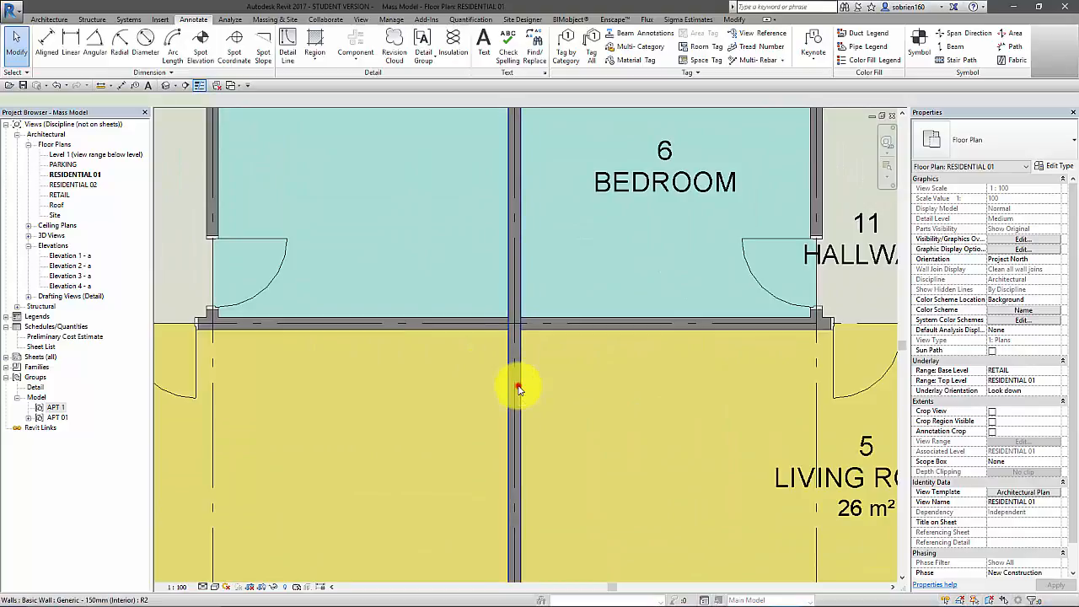
click(518, 388)
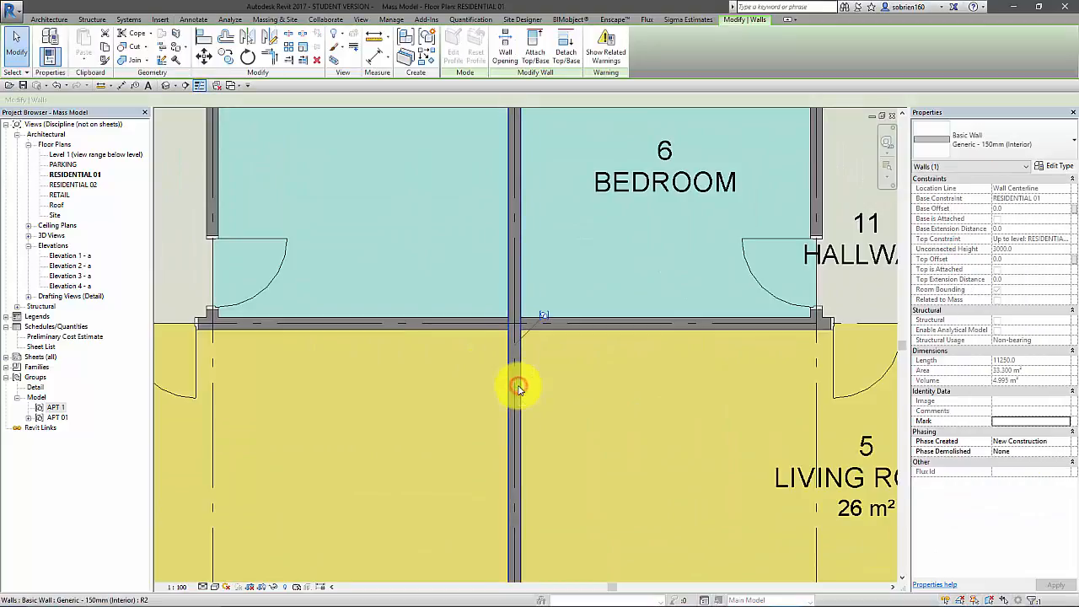
click(545, 319)
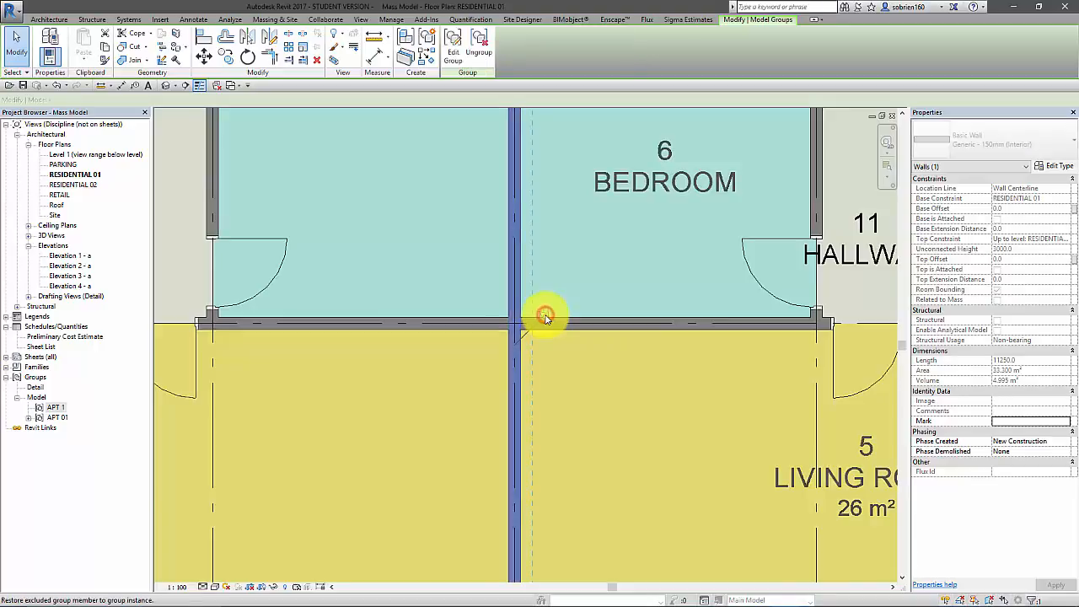
scroll(545, 331, down, 2)
scroll(544, 331, down, 3)
click(658, 453)
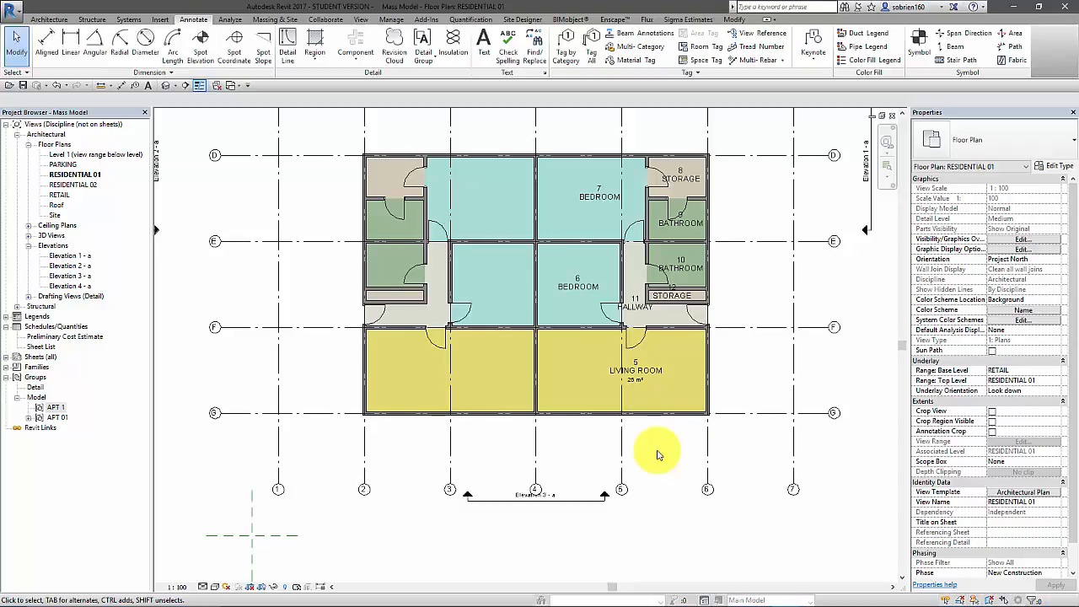
Mirror copies of both APT 01 groups about grid D to form a four-apartment block
scroll(754, 385, up, 1)
scroll(501, 427, up, 3)
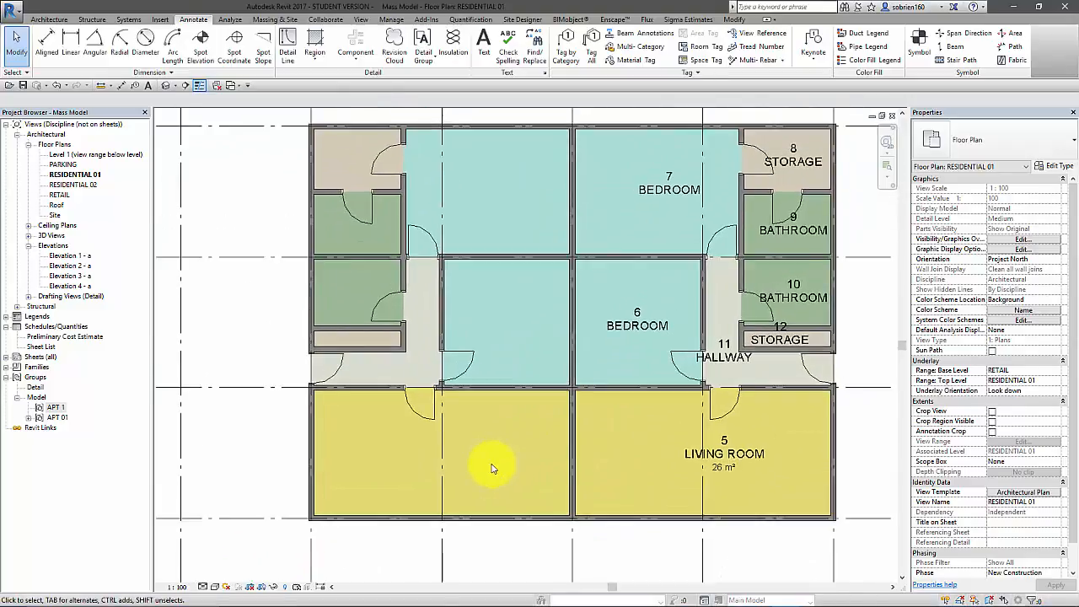
scroll(513, 306, down, 3)
click(409, 414)
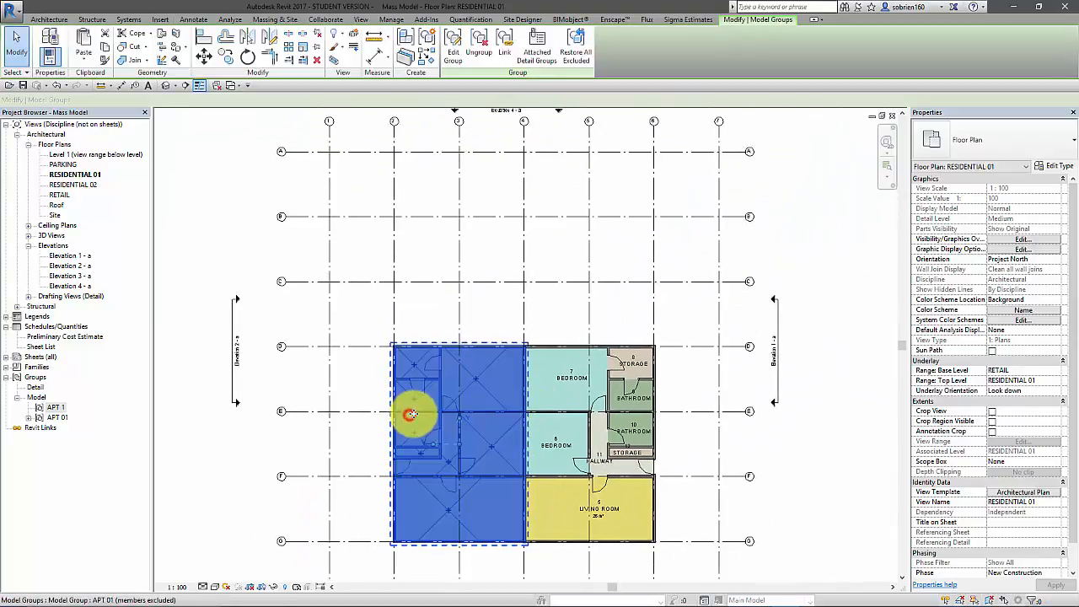
ctrl+click(594, 440)
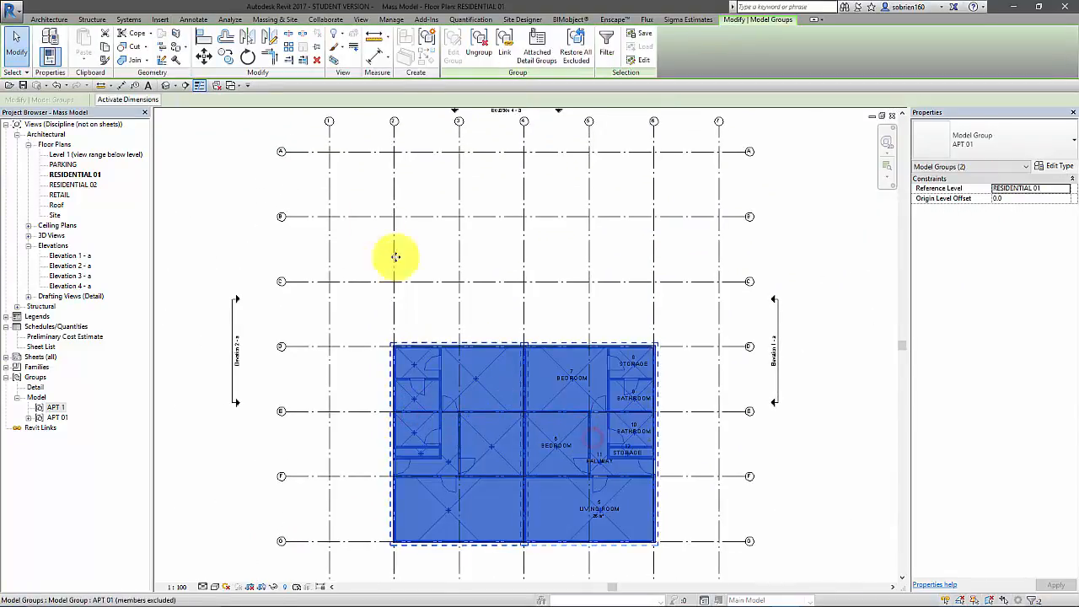
click(250, 41)
click(683, 346)
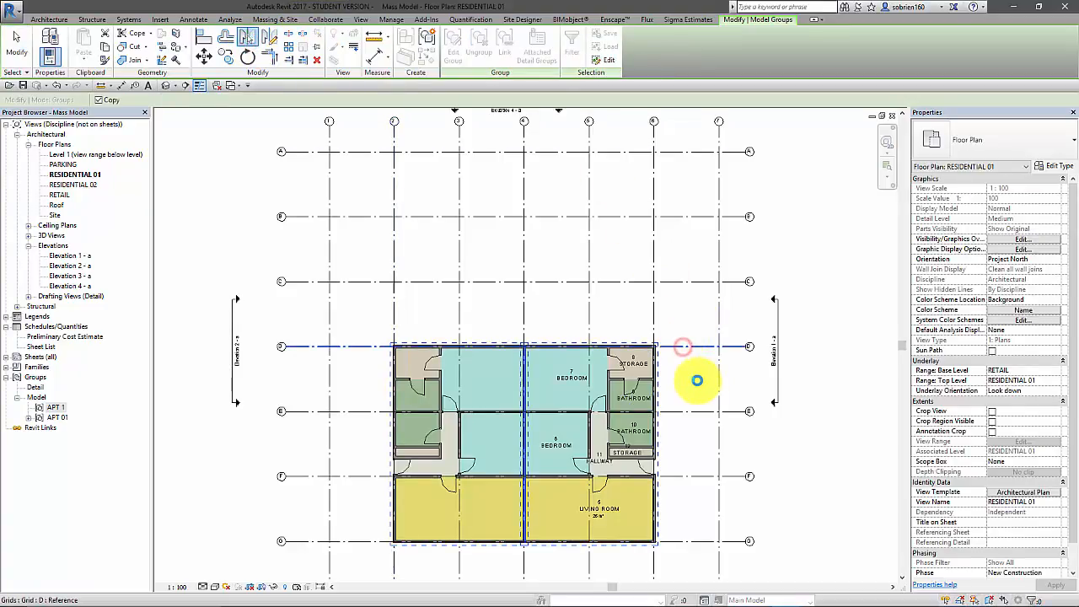
click(773, 454)
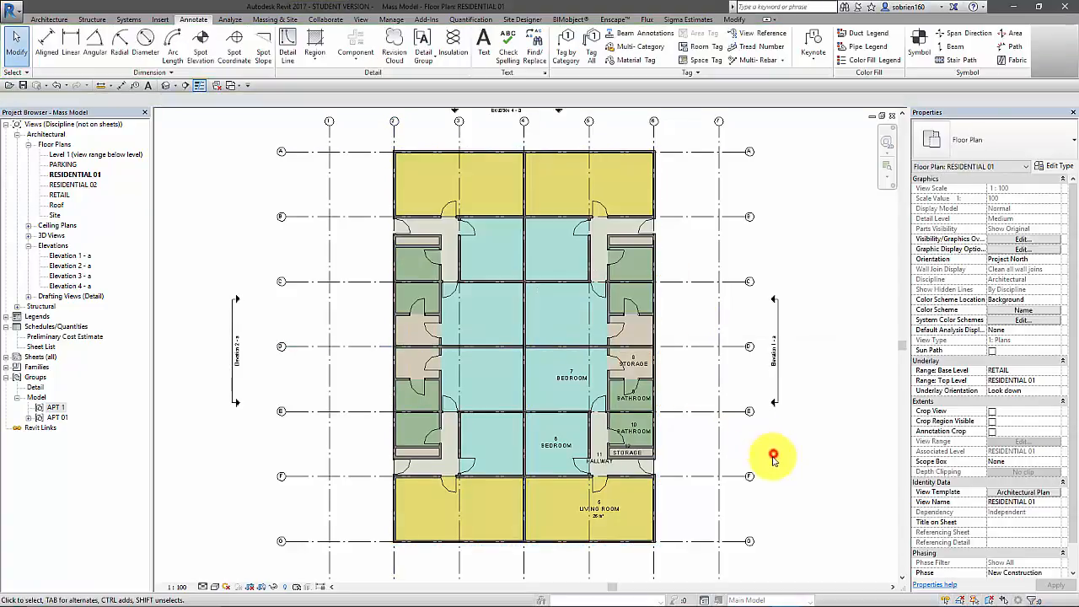
Exclude the two overlapping party walls on grid D, either side of grid 4, from their APT 01 group instances
scroll(590, 363, up, 3)
middle_drag(544, 339, 553, 409)
scroll(478, 407, up, 4)
scroll(463, 402, up, 2)
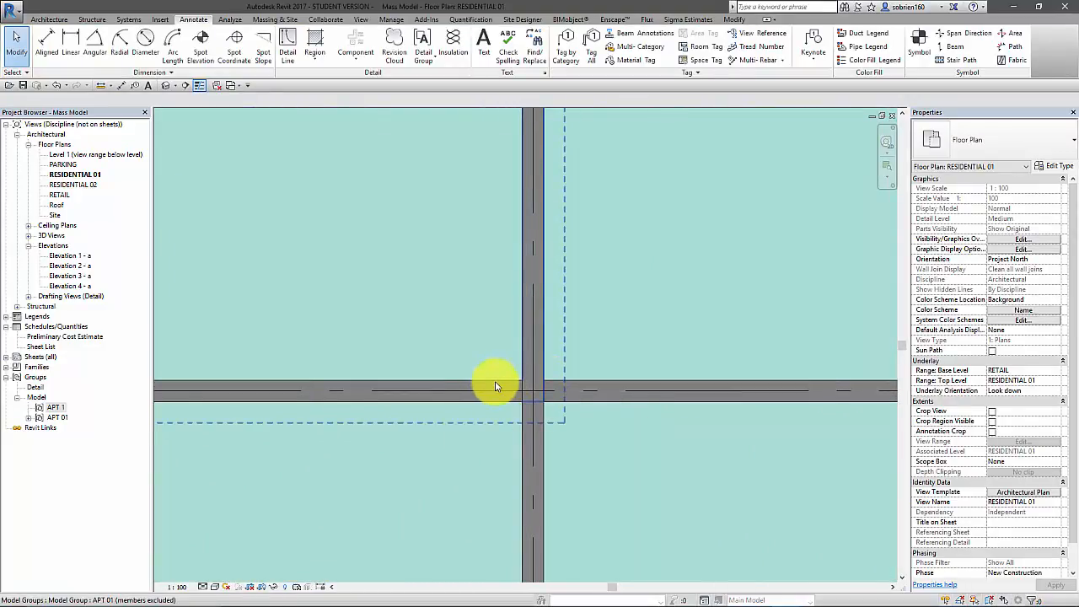
key(Escape)
click(494, 383)
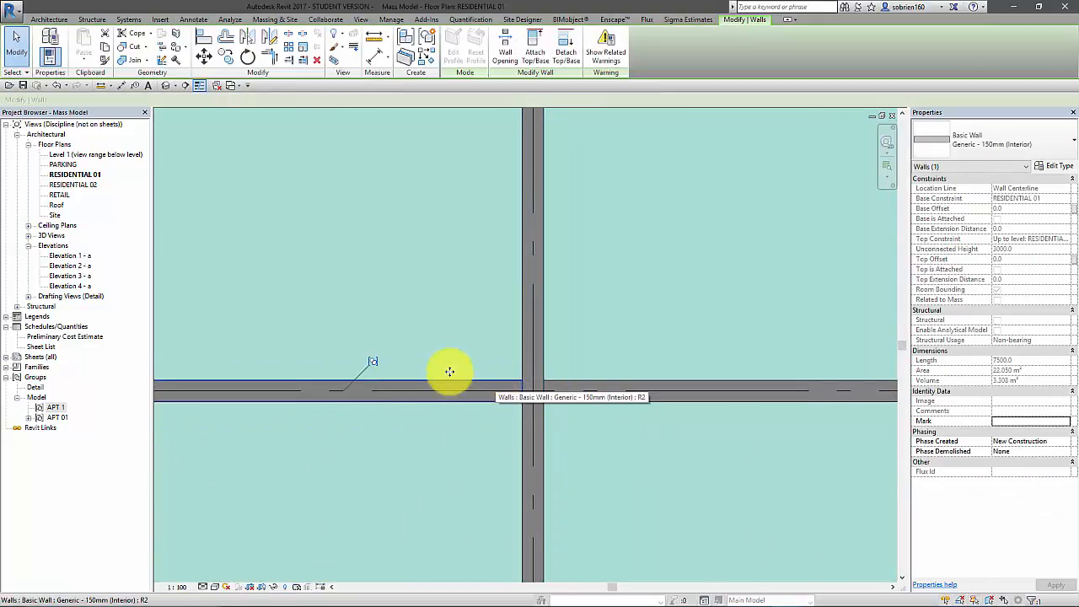
click(374, 362)
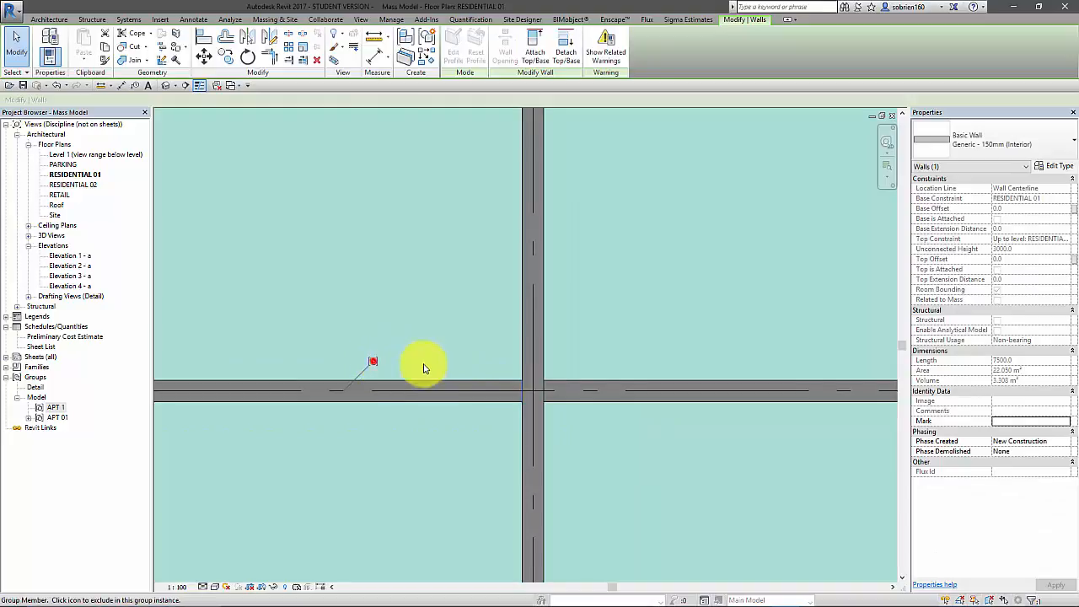
click(606, 383)
click(742, 366)
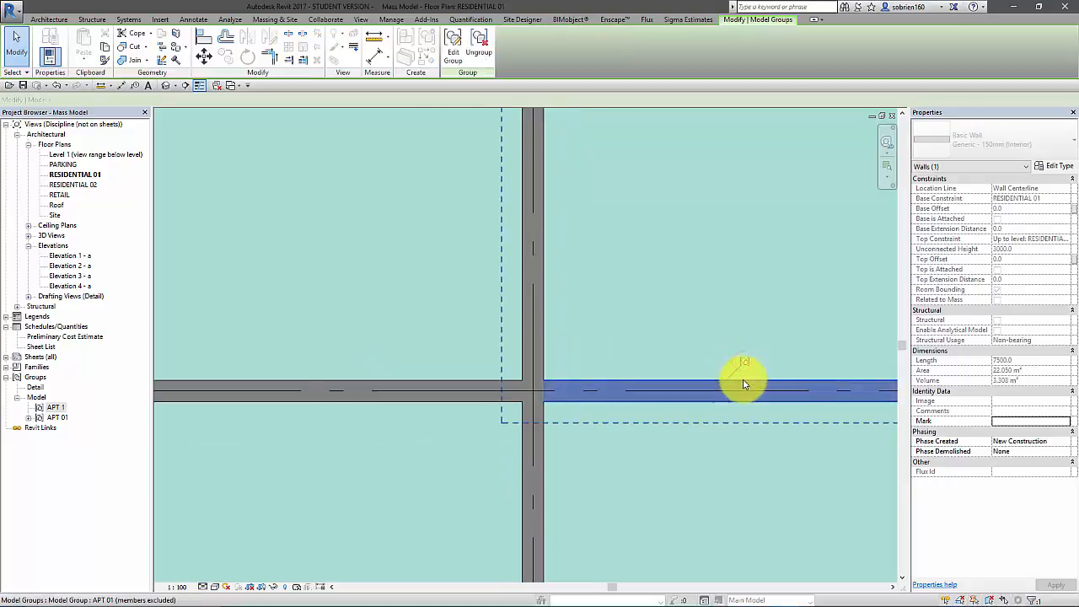
scroll(734, 366, down, 6)
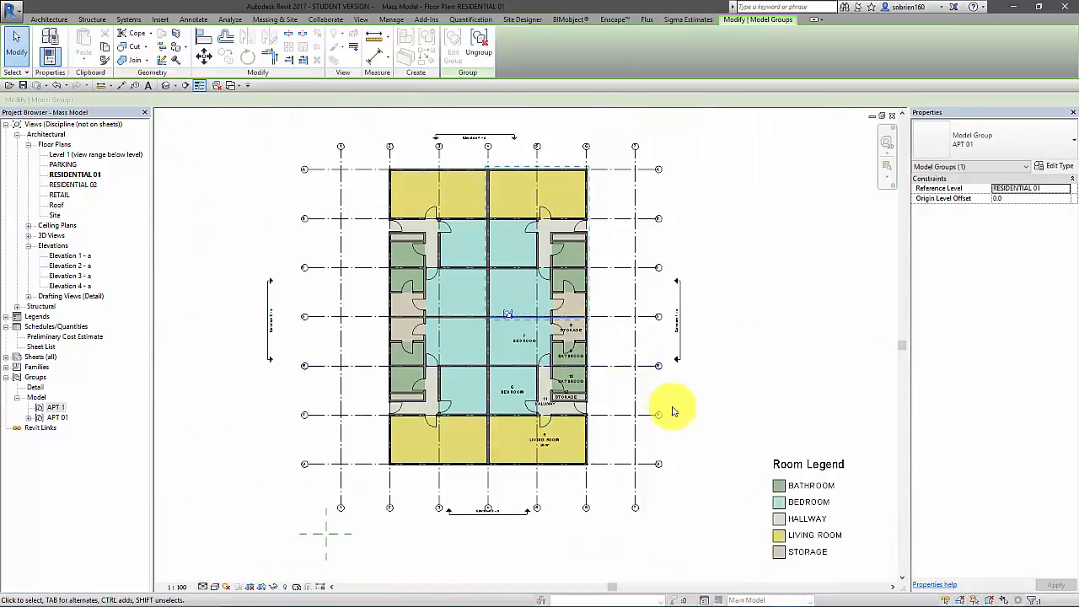
click(683, 408)
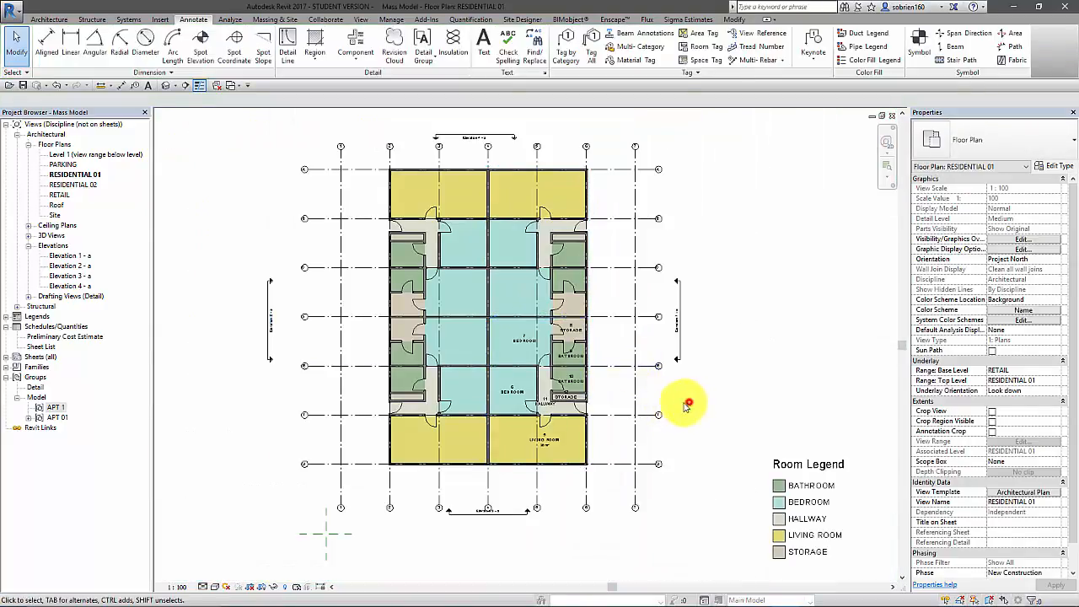
Edit the APT 01 group to move the living room door along its wall toward the apartment entrance, and finish editing
scroll(540, 426, up, 5)
click(616, 442)
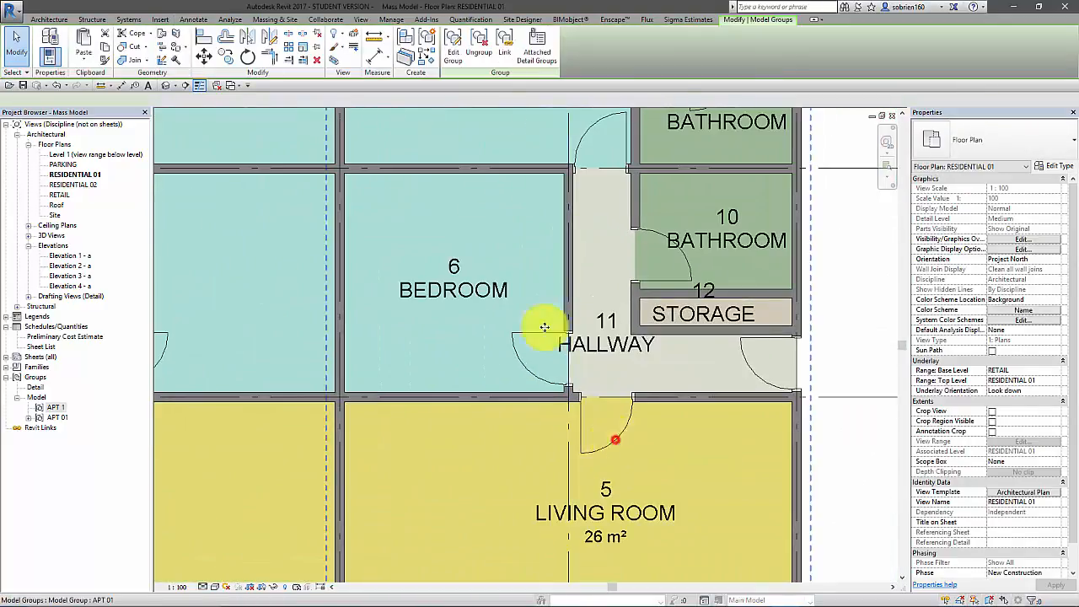
click(447, 49)
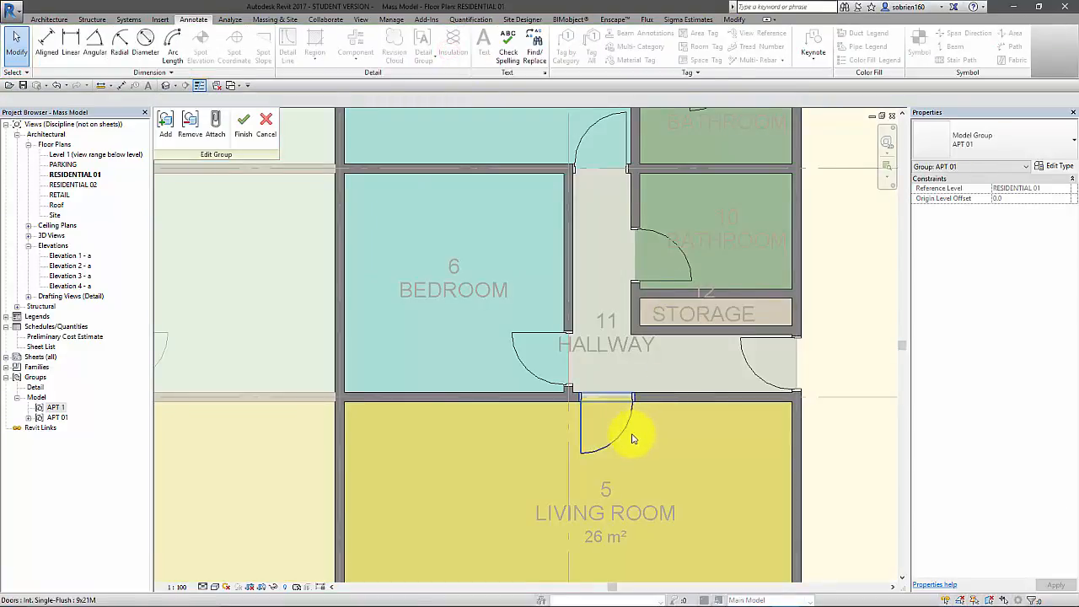
drag(631, 418, 734, 414)
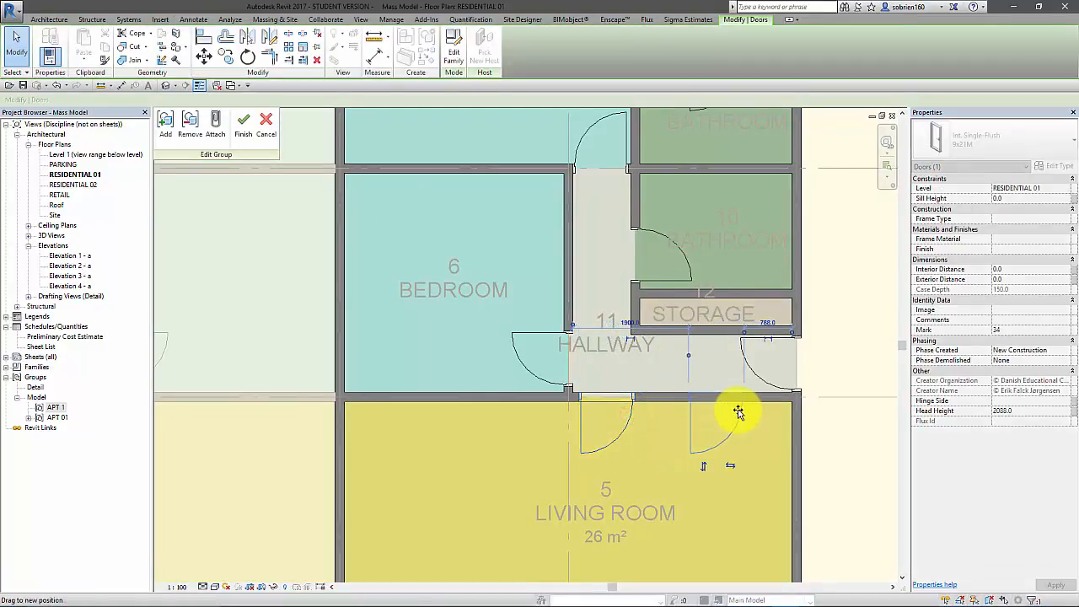
click(832, 431)
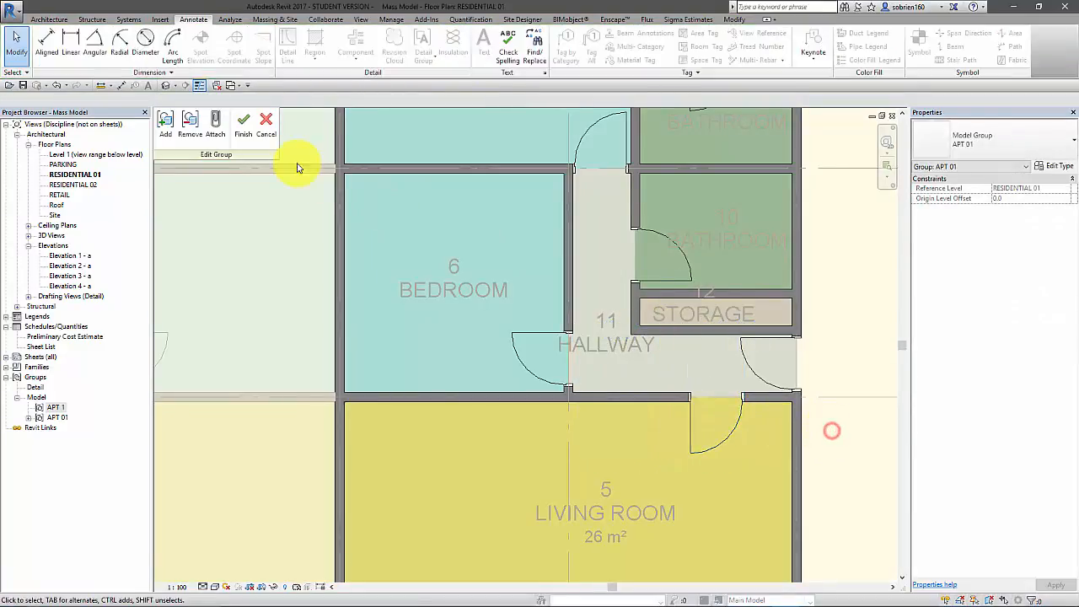
click(243, 125)
Tag all untagged rooms in the current view using the Room Tag : Text Only family
scroll(466, 310, down, 2)
middle_drag(377, 386, 418, 397)
click(366, 473)
middle_drag(456, 270, 445, 390)
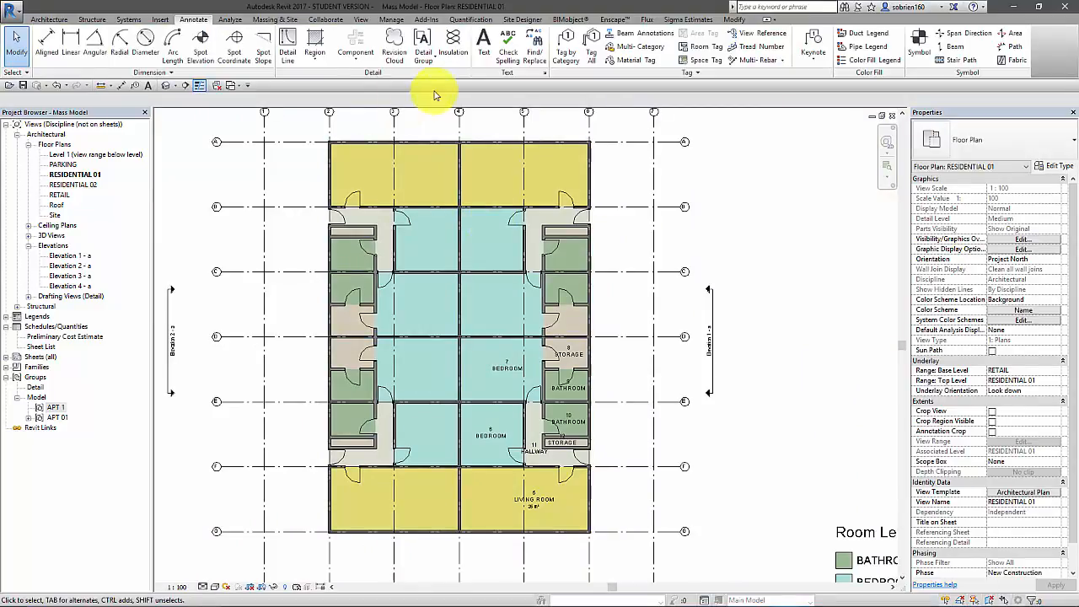
click(584, 58)
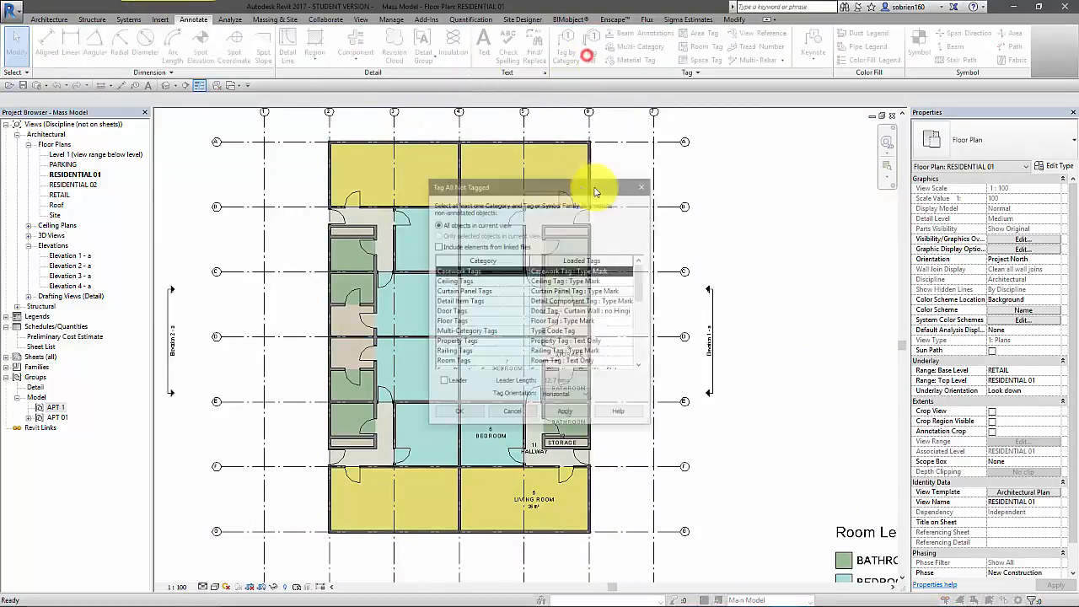
scroll(638, 278, down, 1)
click(478, 320)
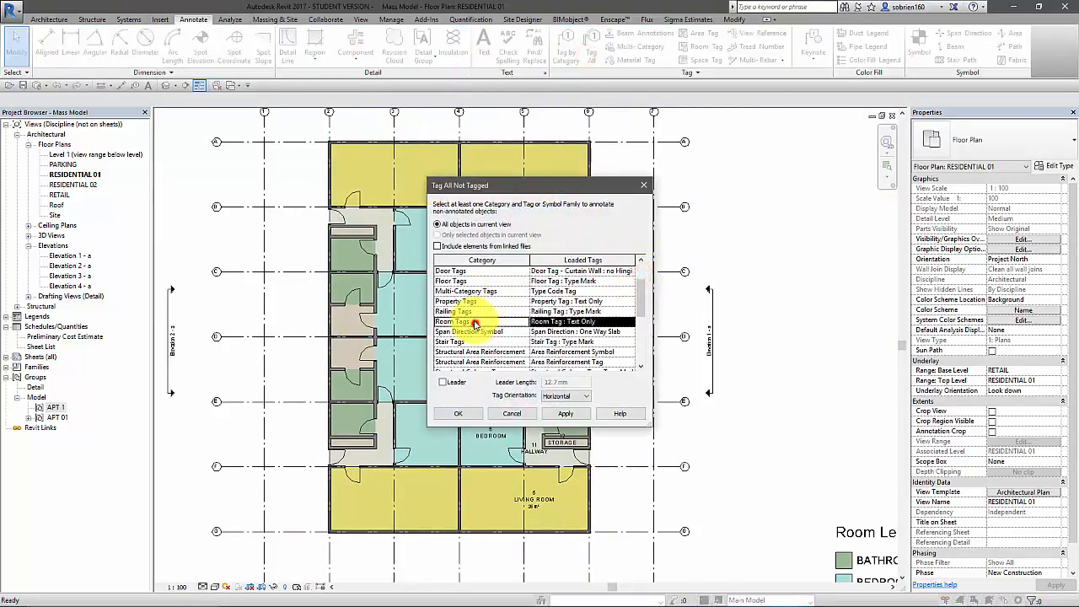
click(572, 414)
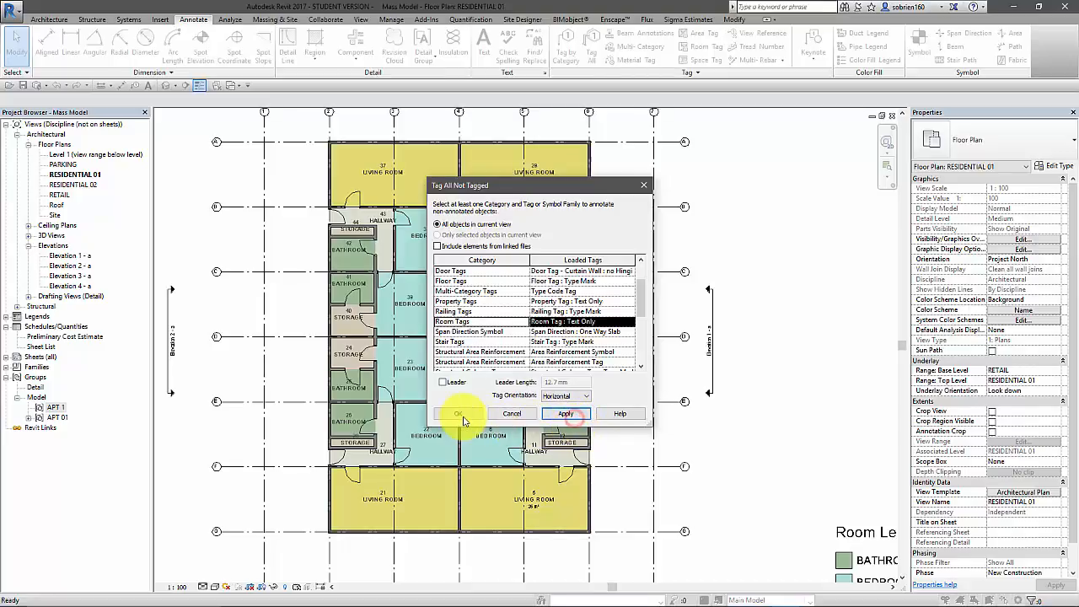
click(460, 413)
Examine the room names, numbers and color fills across the four mirrored apartments
scroll(520, 405, up, 1)
scroll(521, 405, up, 3)
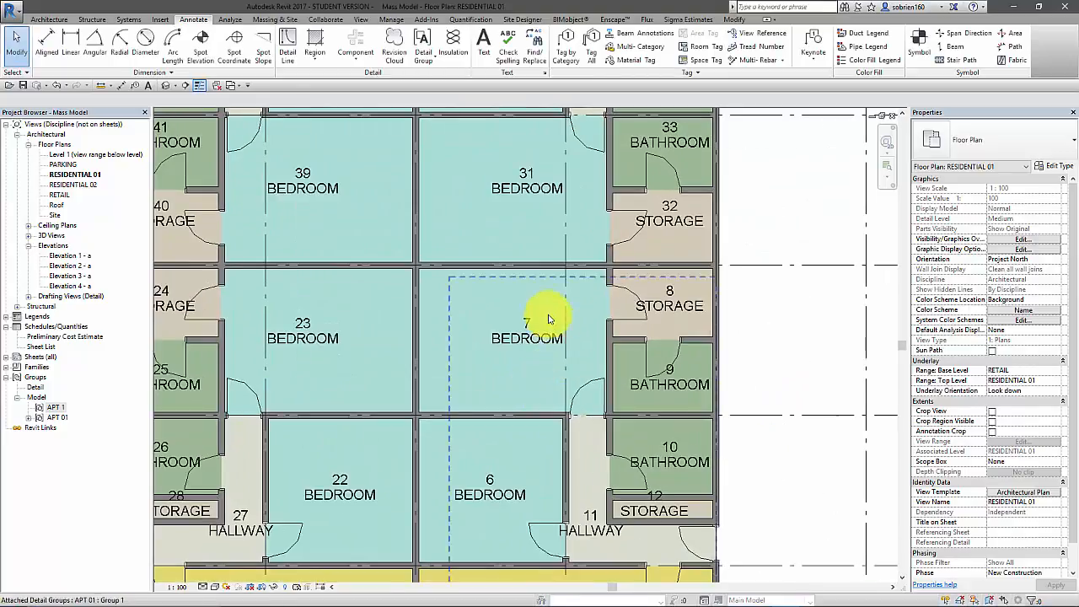
scroll(484, 384, down, 3)
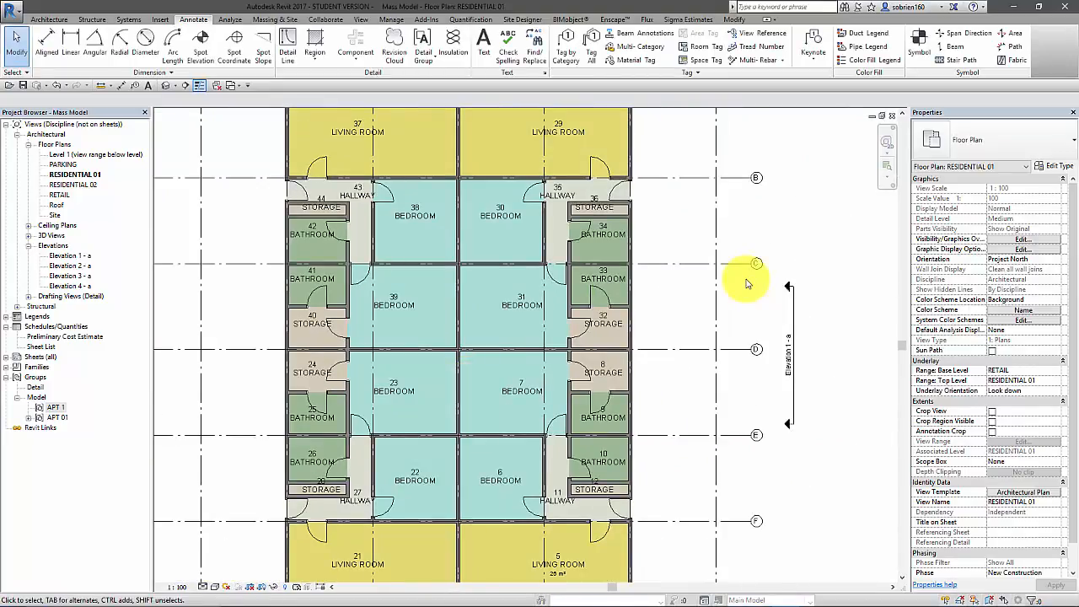
scroll(726, 287, down, 2)
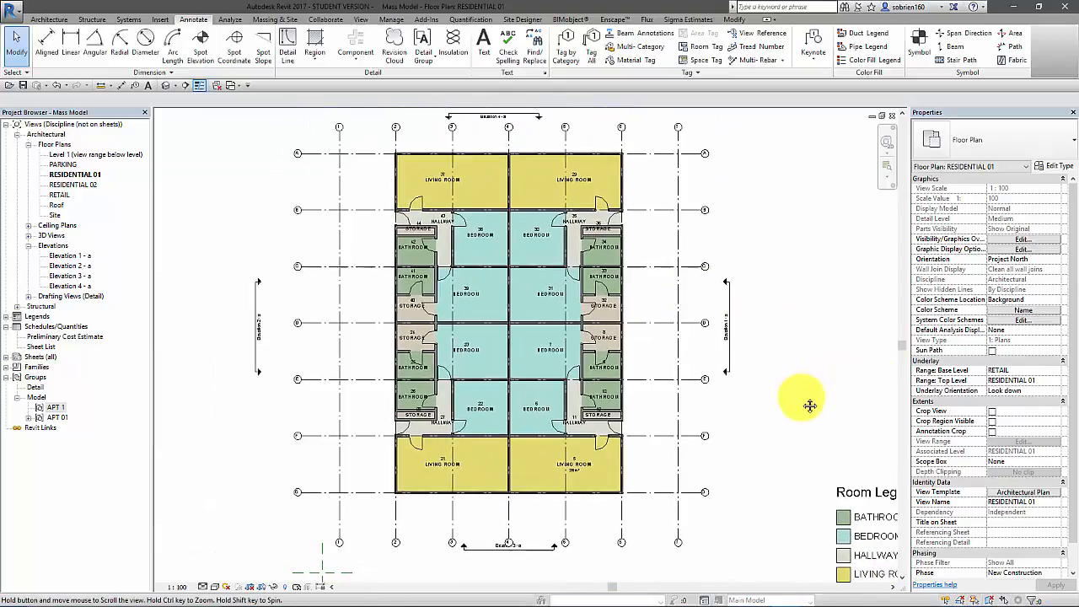
scroll(776, 408, up, 2)
scroll(767, 407, up, 3)
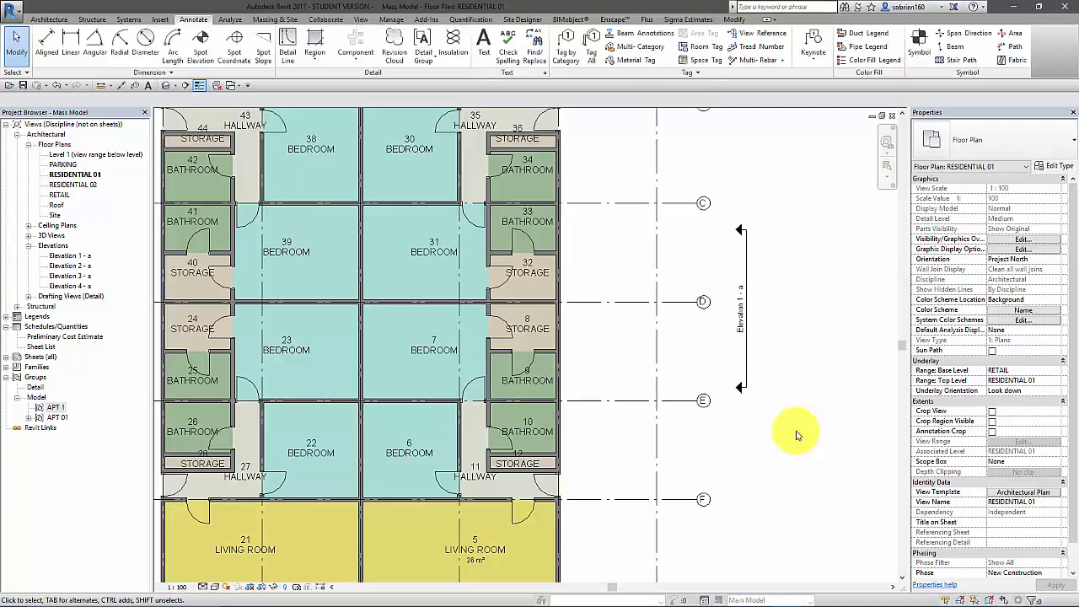
scroll(549, 363, down, 3)
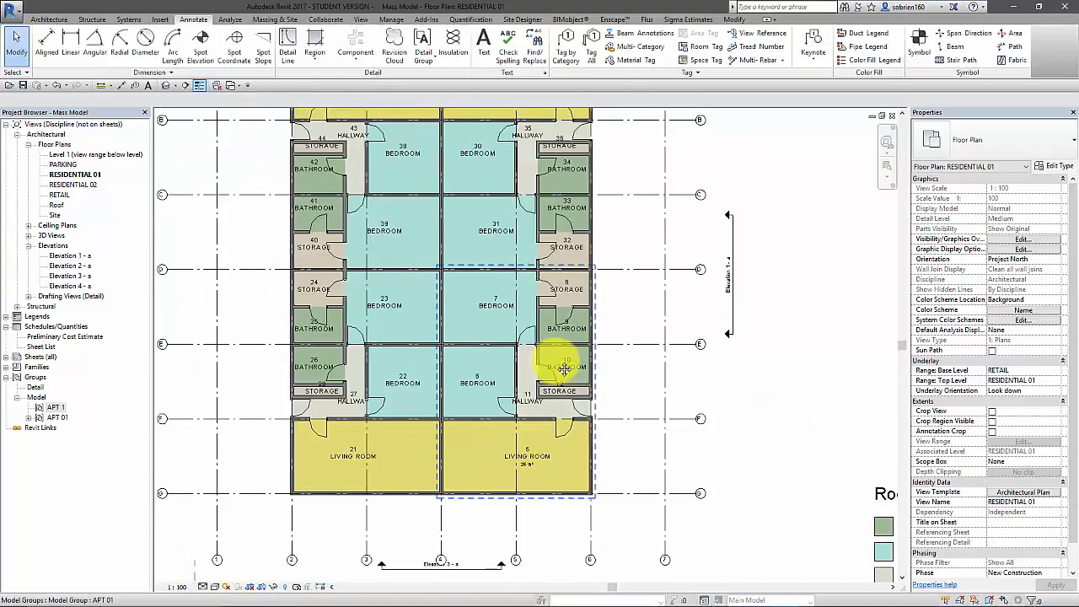
middle_drag(561, 366, 608, 383)
scroll(573, 346, up, 4)
scroll(517, 344, up, 2)
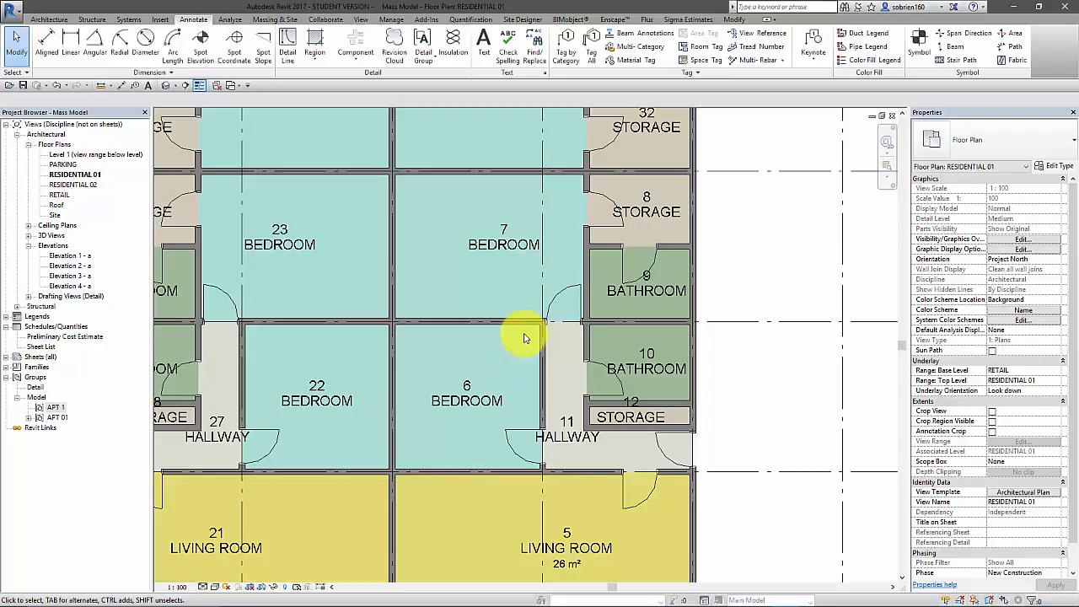
scroll(662, 333, down, 2)
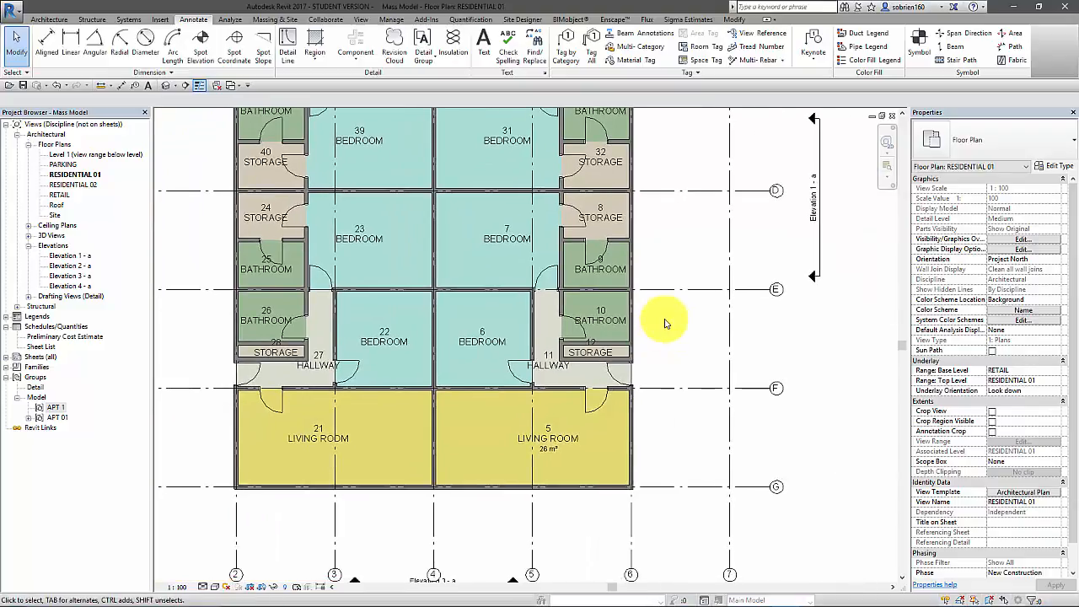
scroll(665, 323, down, 4)
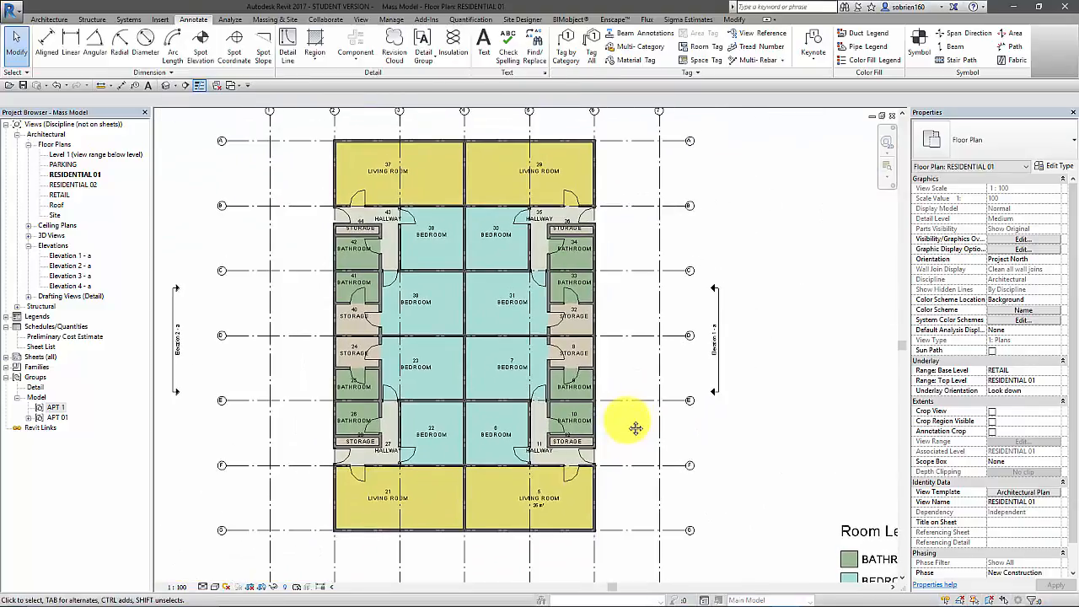
middle_drag(628, 425, 639, 426)
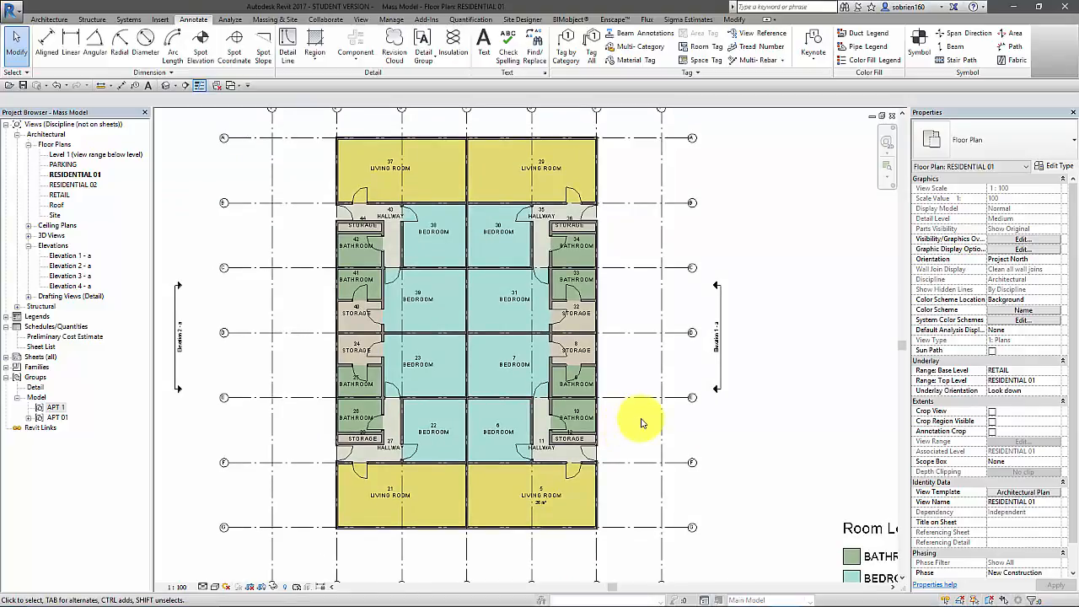
middle_drag(643, 419, 672, 427)
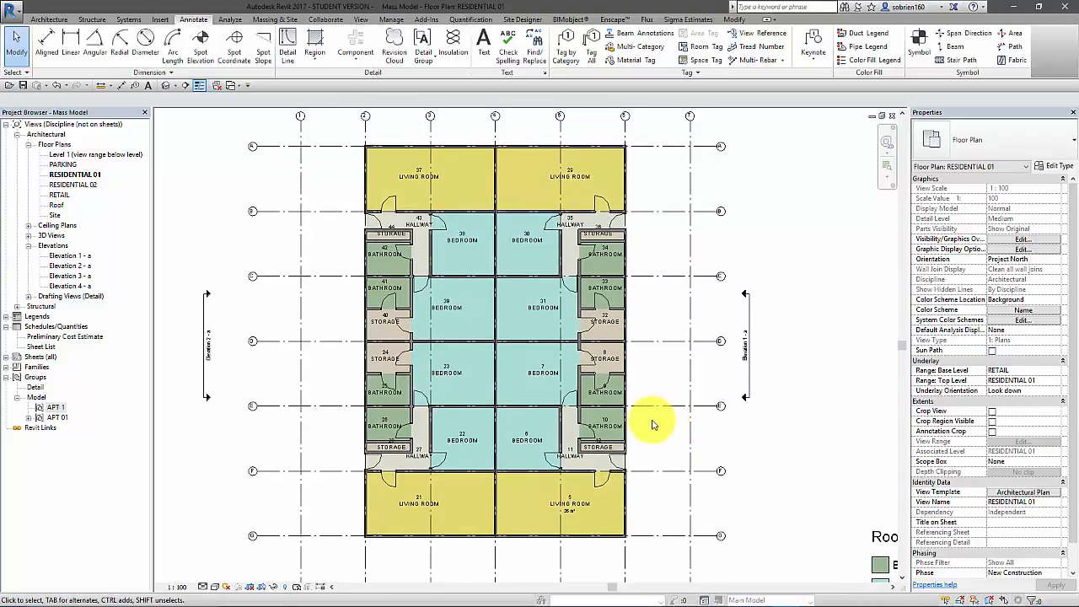
click(561, 409)
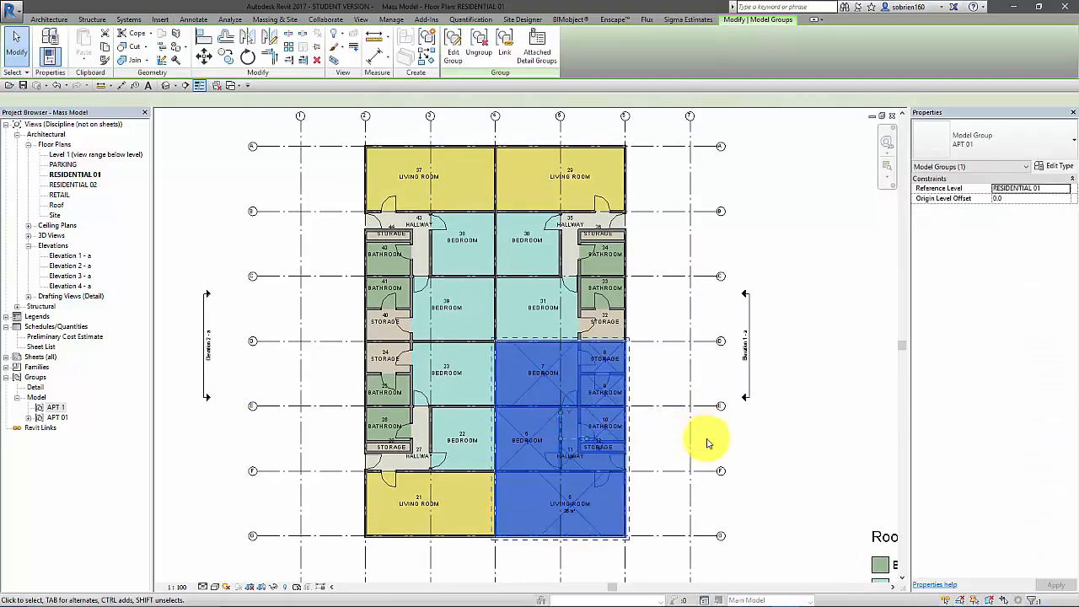
click(706, 442)
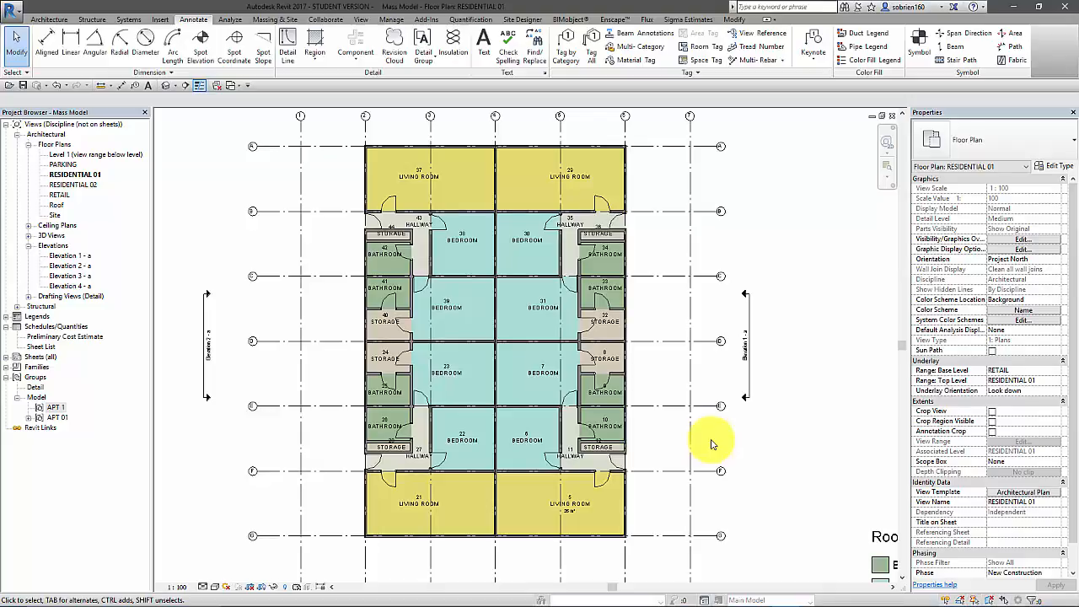
mouse_move(675, 601)
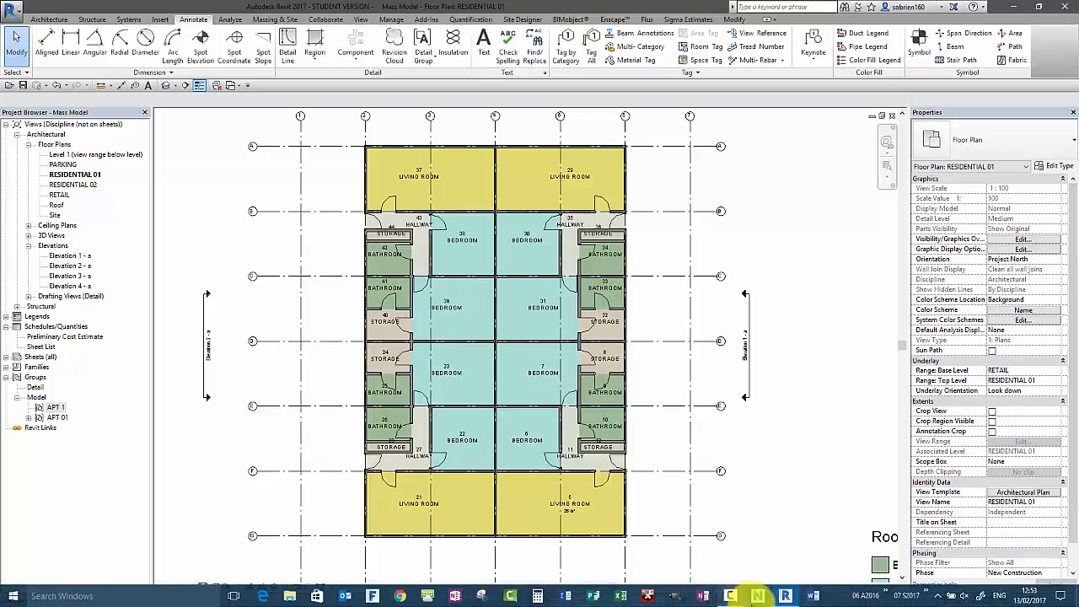
click(715, 597)
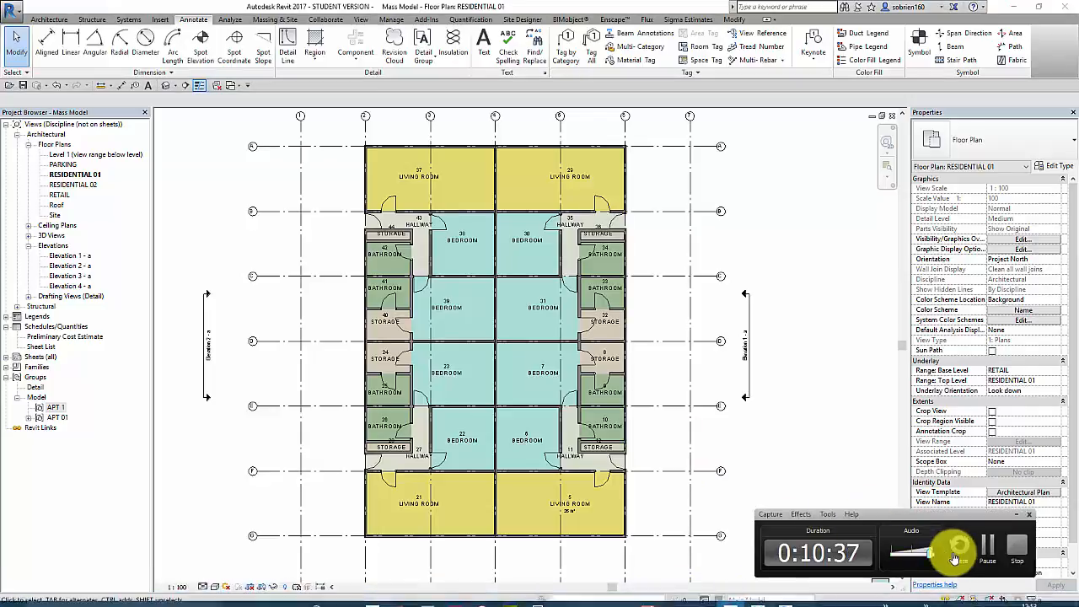